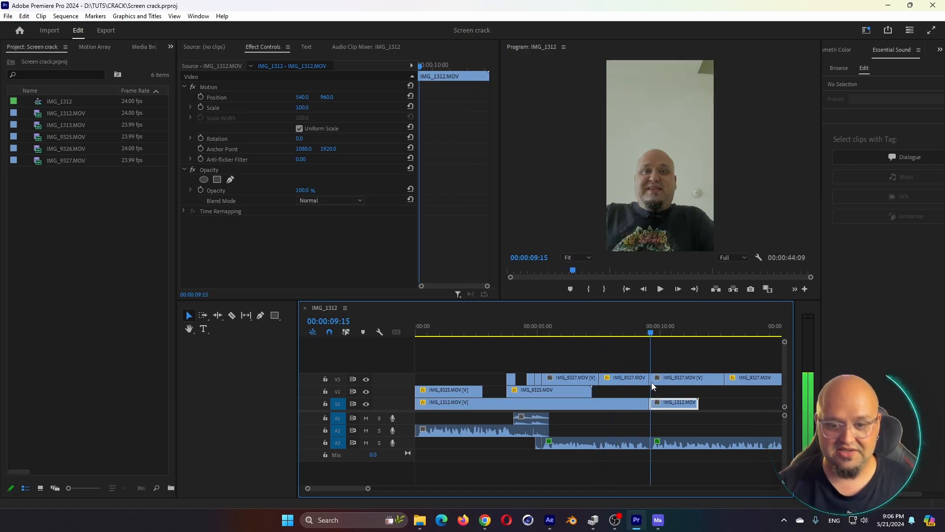
{"action": "left_click_drag", "start_coordinate": [668, 382], "coordinate": [664, 380]}
{"action": "left_click_drag", "start_coordinate": [530, 324], "coordinate": [743, 359]}
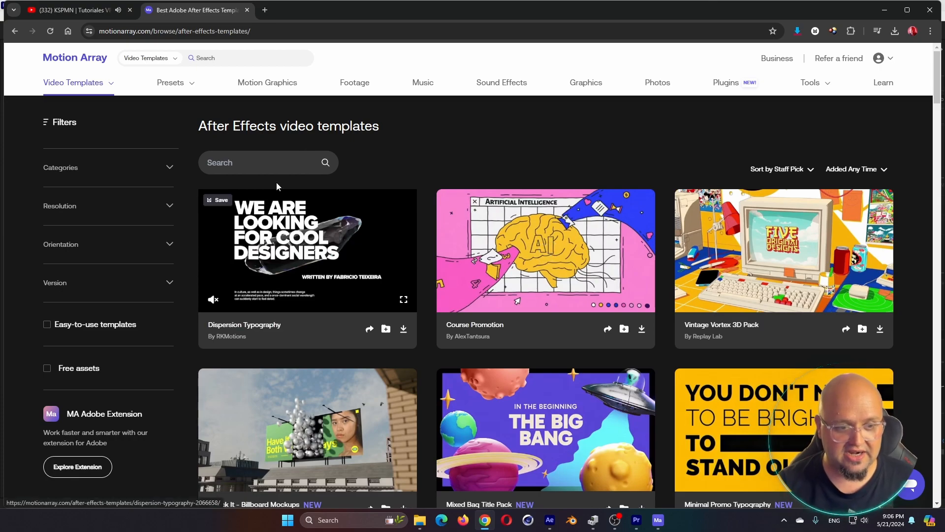
- Search Motion Array across all categories for "broken glass"
{"action": "left_click", "coordinate": [150, 59]}
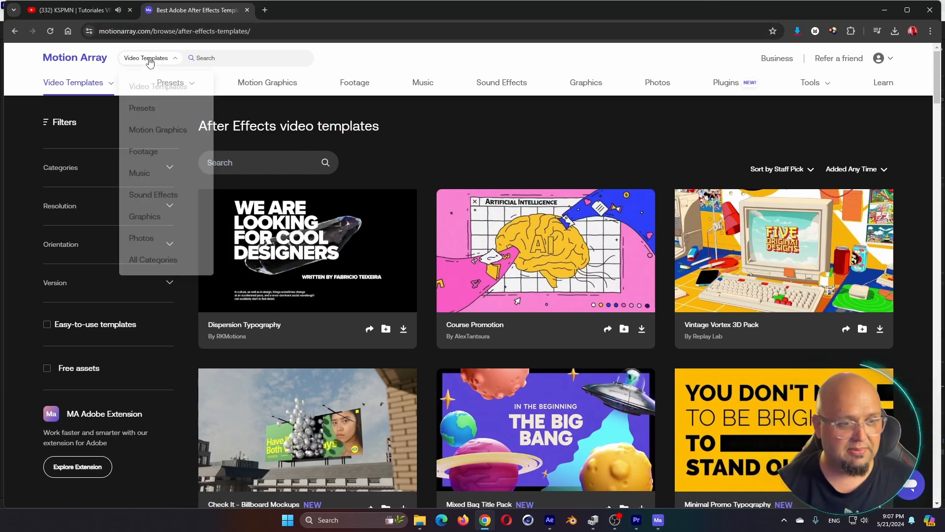
{"action": "left_click", "coordinate": [150, 261]}
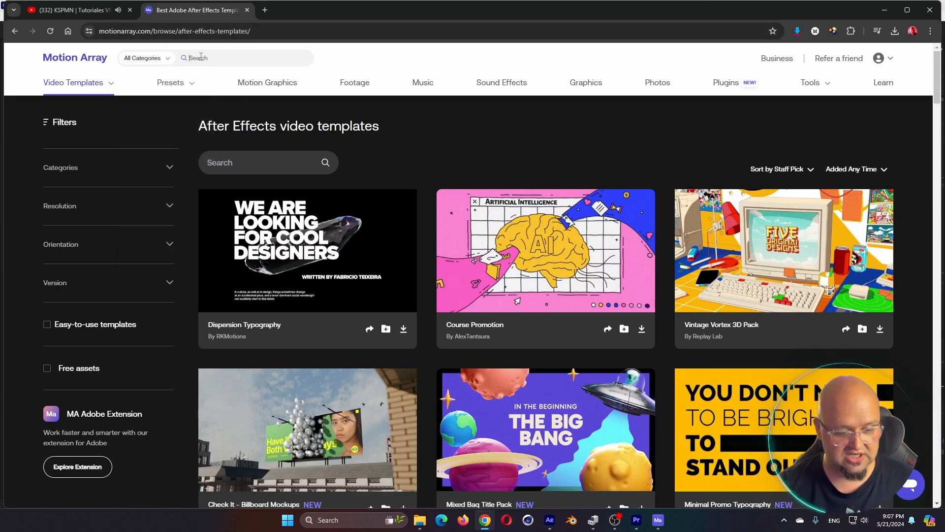
{"action": "type", "text": "broken"}
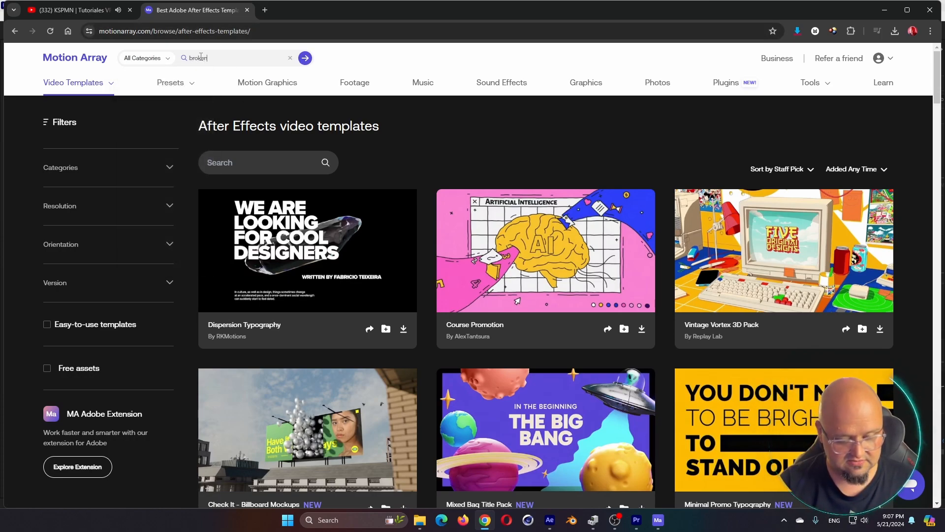
{"action": "type", "text": "glass"}
{"action": "key", "text": "Return"}
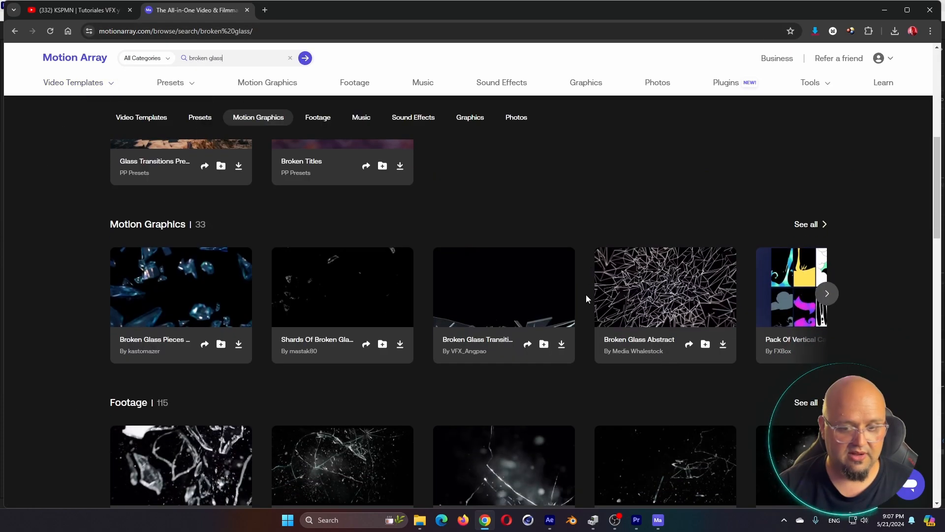
- Download the fourth photo in the Photos results, a Broken Glass Hole Cracks image
{"action": "scroll", "coordinate": [586, 295], "scroll_direction": "down", "scroll_amount": 5}
{"action": "scroll", "coordinate": [586, 294], "scroll_direction": "down", "scroll_amount": 14}
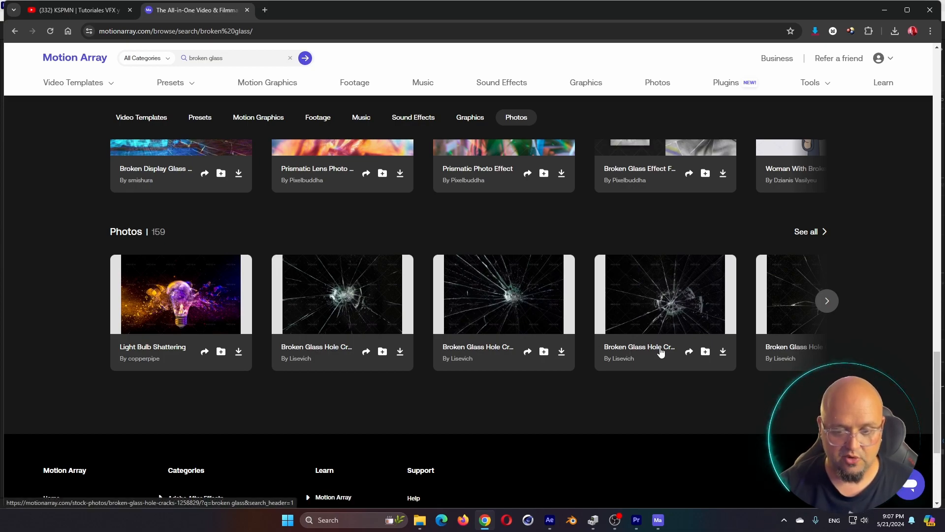
{"action": "left_click", "coordinate": [723, 352]}
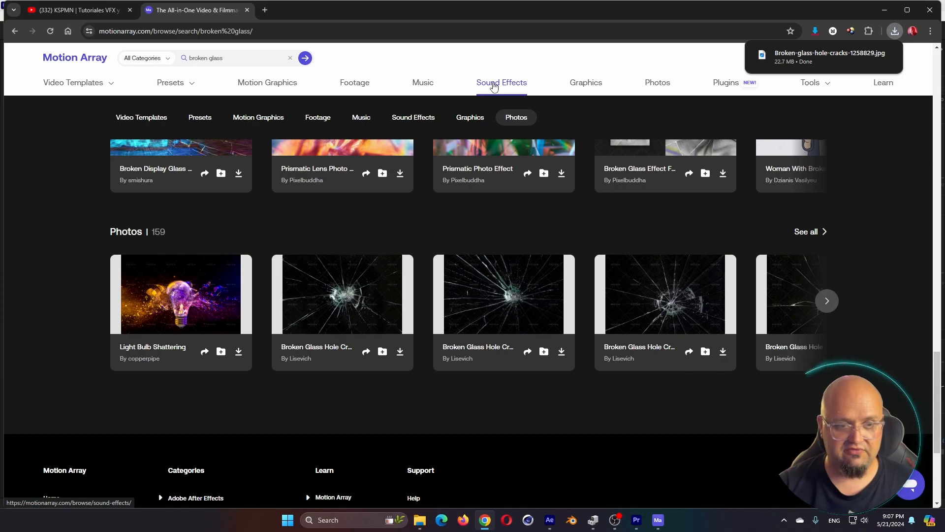
- Listen to the Broken Glass Shards and Broken Glass Window sound effects in the search results
{"action": "scroll", "coordinate": [460, 184], "scroll_direction": "up", "scroll_amount": 10}
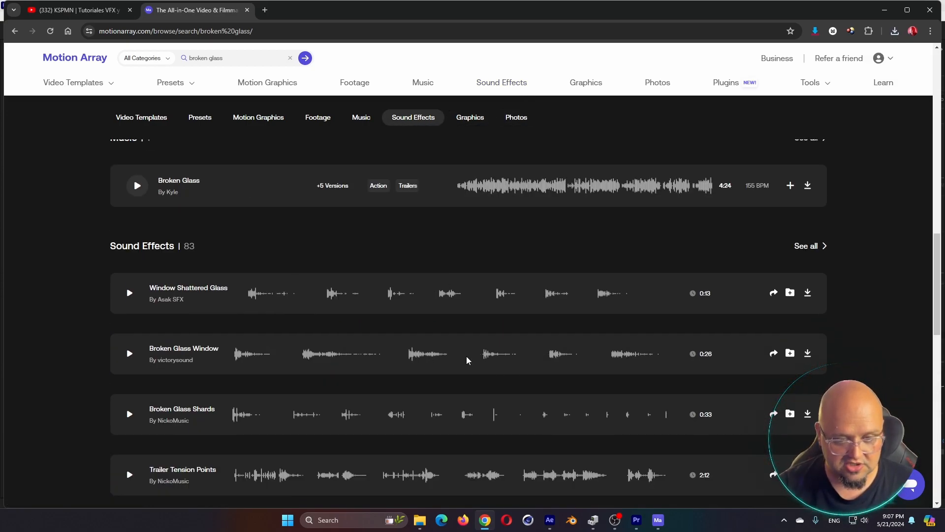
{"action": "left_click", "coordinate": [444, 417]}
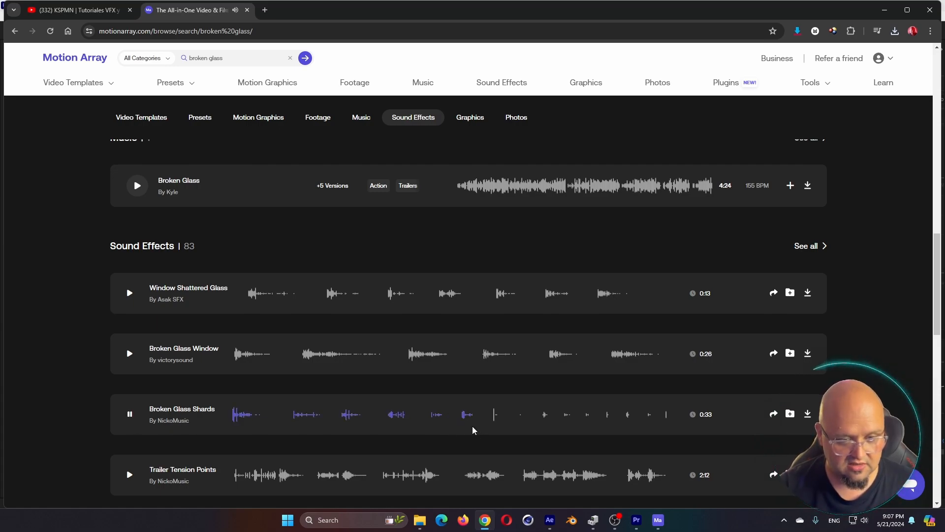
{"action": "left_click", "coordinate": [480, 354]}
{"action": "left_click", "coordinate": [130, 414]}
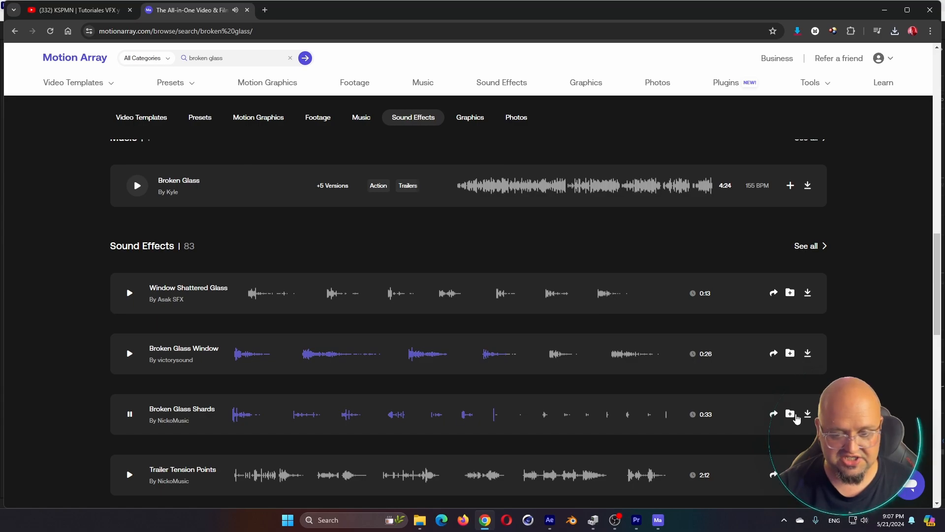
{"action": "scroll", "coordinate": [429, 391], "scroll_direction": "down", "scroll_amount": 3}
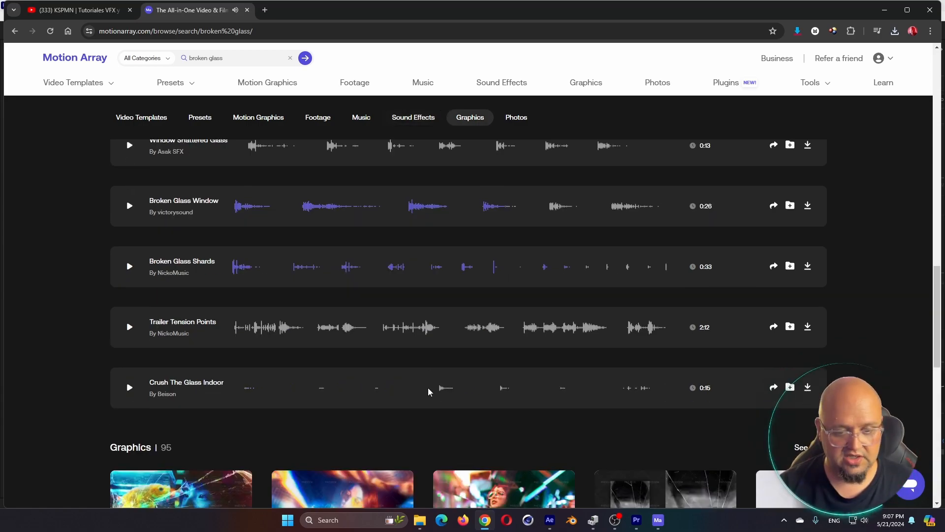
{"action": "scroll", "coordinate": [429, 389], "scroll_direction": "up", "scroll_amount": 10}
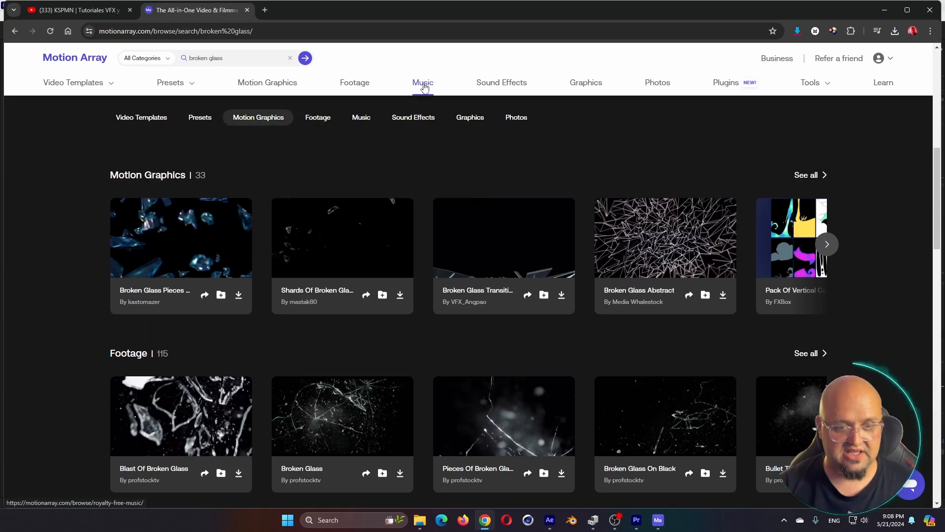
- Go to the Music library, play the Hit The Gas track briefly and stop it
{"action": "left_click", "coordinate": [424, 86]}
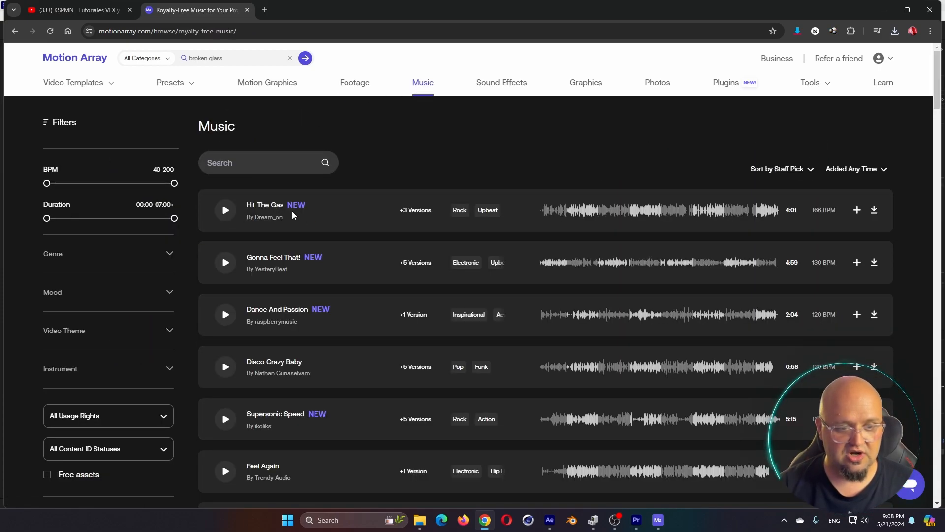
{"action": "left_click", "coordinate": [226, 212]}
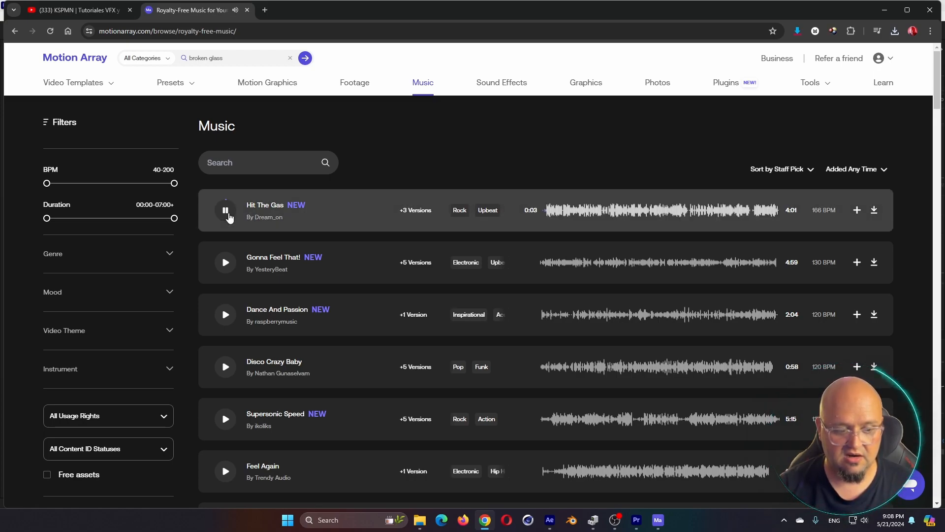
{"action": "left_click", "coordinate": [227, 212]}
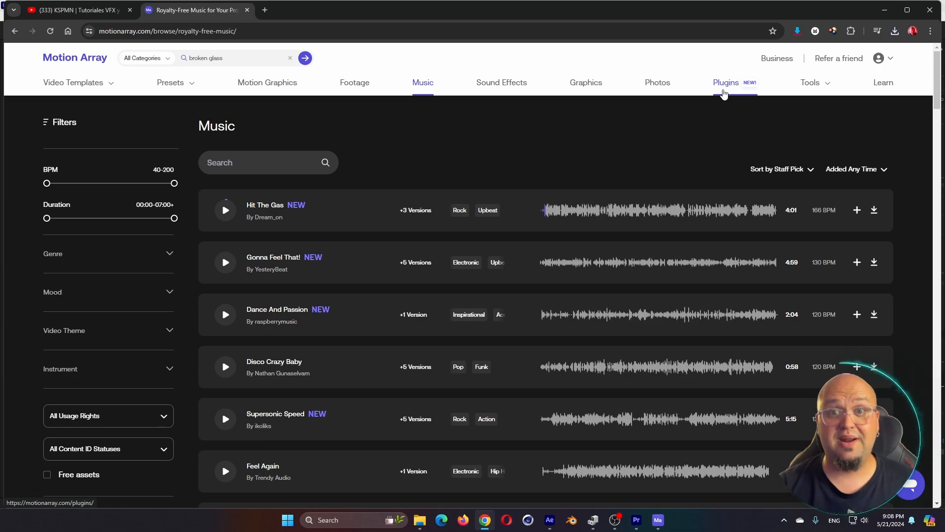
- Go to the Plugins page and look through the supported software and featured plugins
{"action": "left_click", "coordinate": [724, 93]}
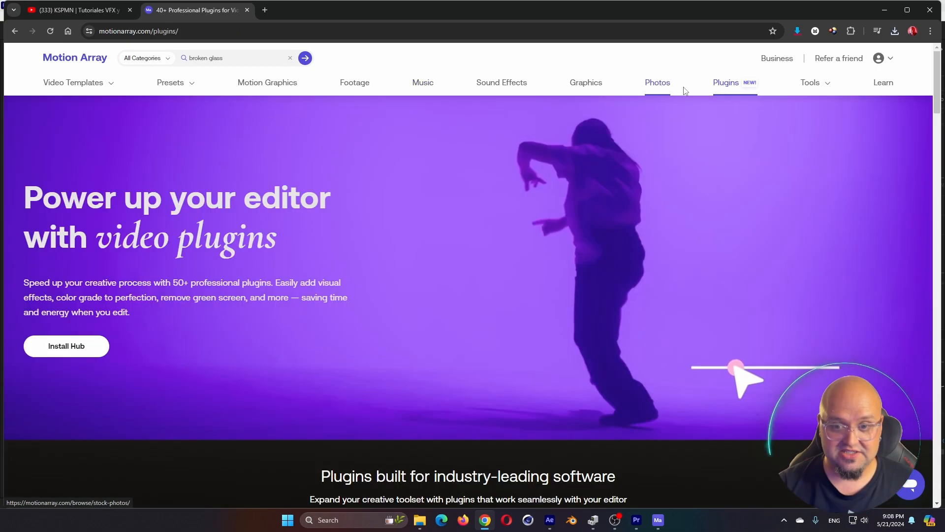
{"action": "scroll", "coordinate": [492, 217], "scroll_direction": "down", "scroll_amount": 5}
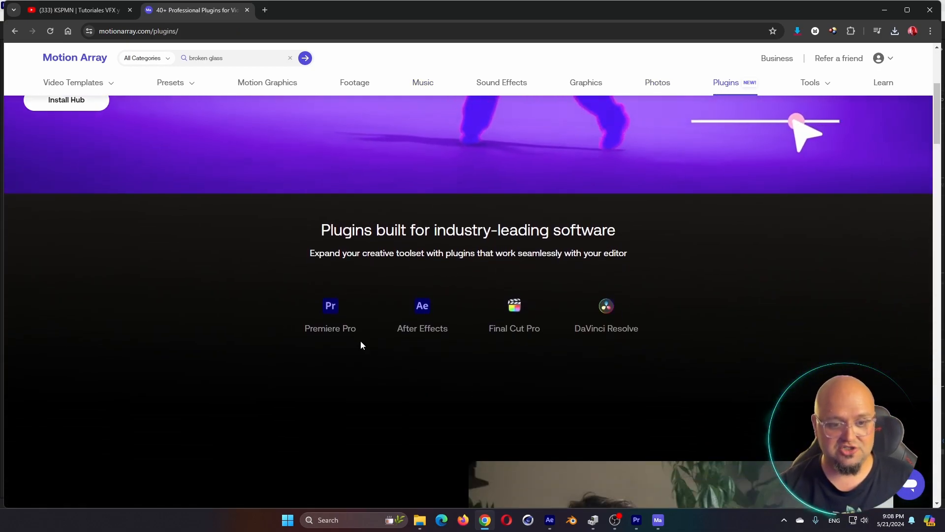
{"action": "scroll", "coordinate": [392, 318], "scroll_direction": "down", "scroll_amount": 4}
{"action": "scroll", "coordinate": [548, 330], "scroll_direction": "down", "scroll_amount": 9}
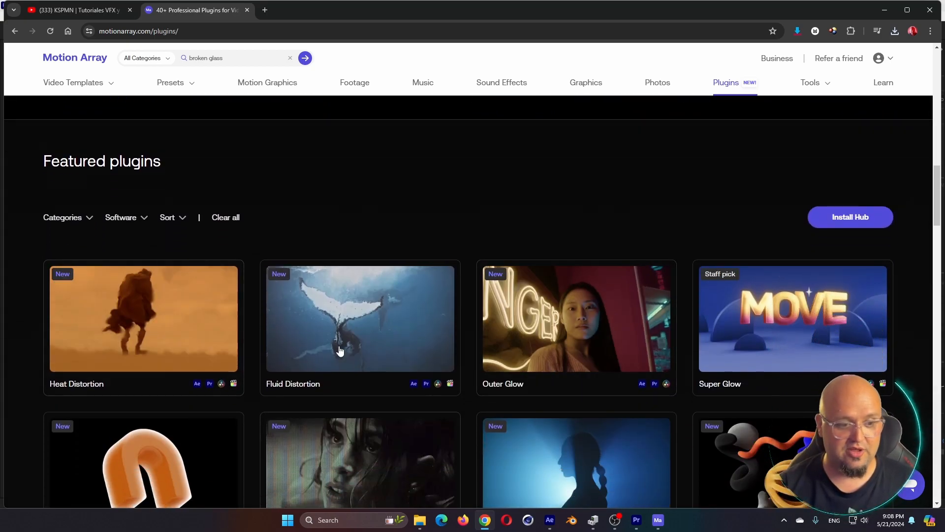
- Switch to Motion Array Hub, browse its plugin list, and watch the Derez preview video before closing it
{"action": "left_click", "coordinate": [657, 523]}
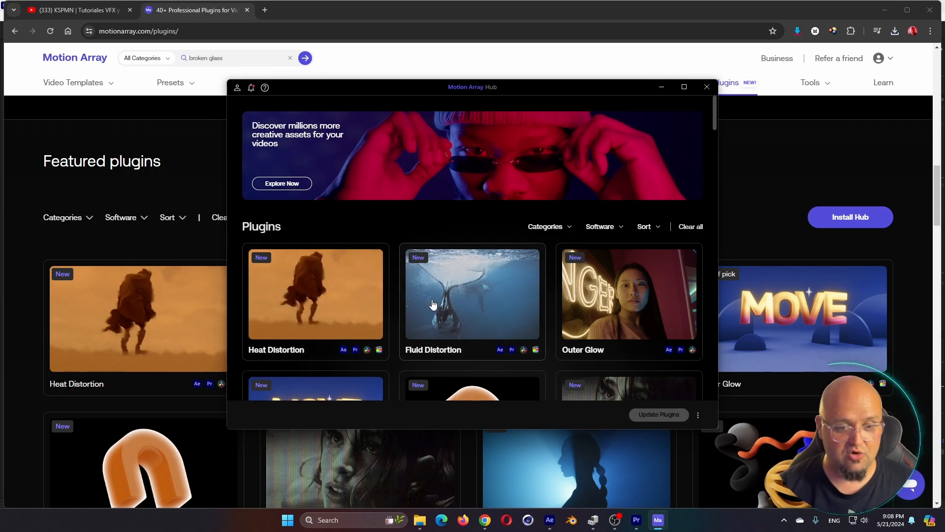
{"action": "scroll", "coordinate": [432, 303], "scroll_direction": "down", "scroll_amount": 2}
{"action": "scroll", "coordinate": [432, 301], "scroll_direction": "down", "scroll_amount": 2}
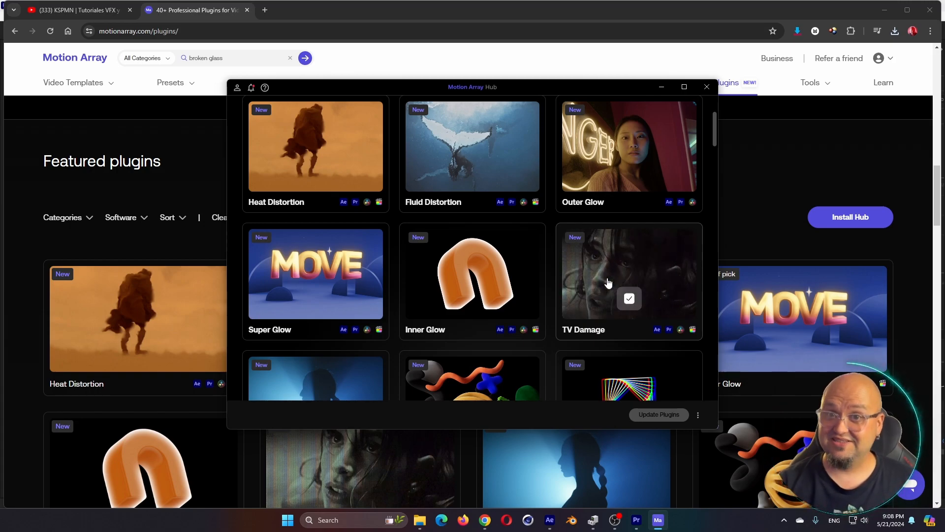
{"action": "scroll", "coordinate": [608, 282], "scroll_direction": "down", "scroll_amount": 3}
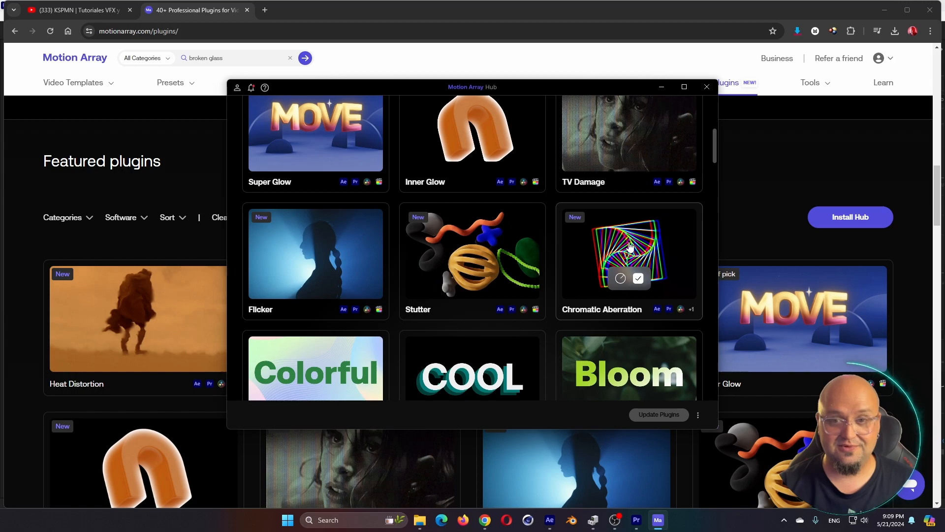
{"action": "scroll", "coordinate": [312, 270], "scroll_direction": "down", "scroll_amount": 5}
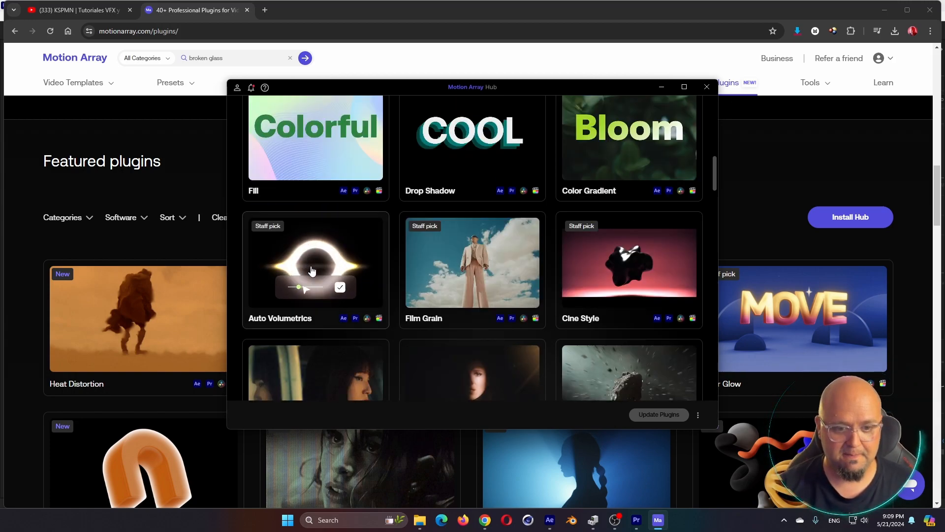
{"action": "scroll", "coordinate": [312, 270], "scroll_direction": "down", "scroll_amount": 7}
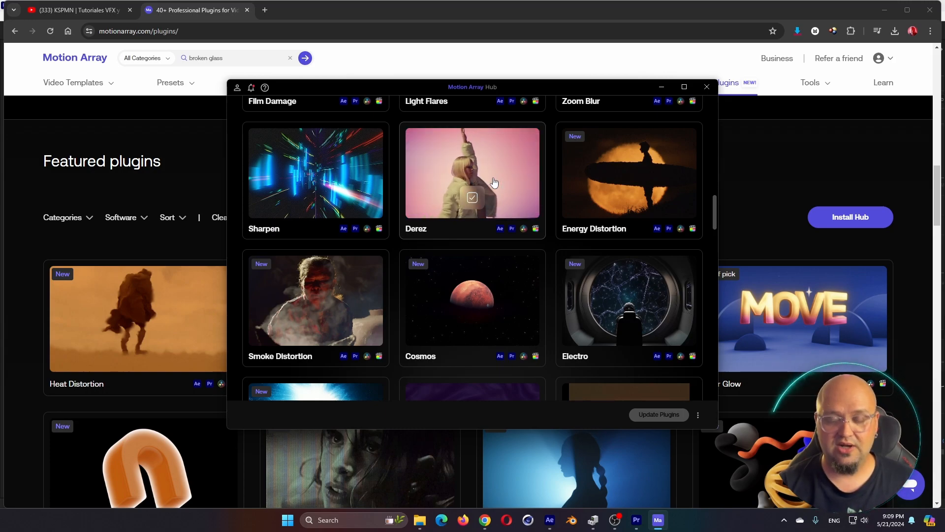
{"action": "left_click", "coordinate": [477, 202]}
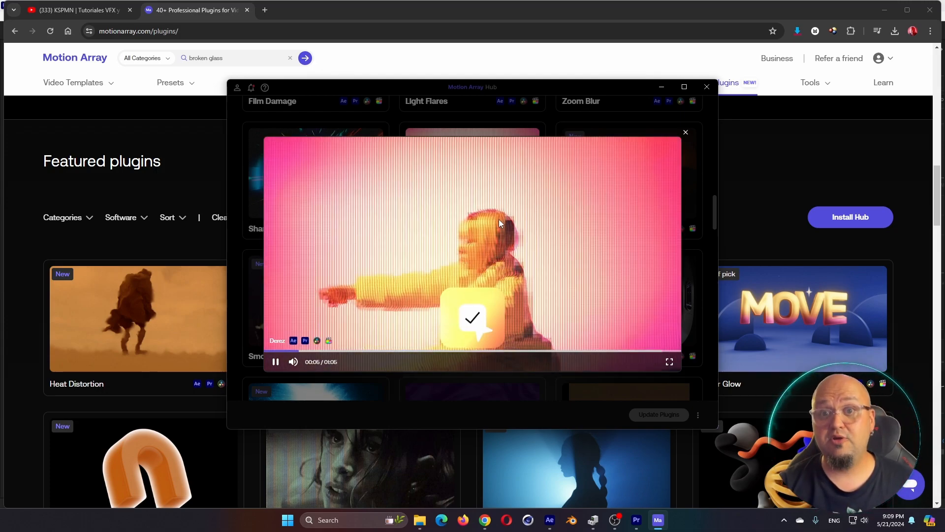
{"action": "left_click", "coordinate": [686, 132]}
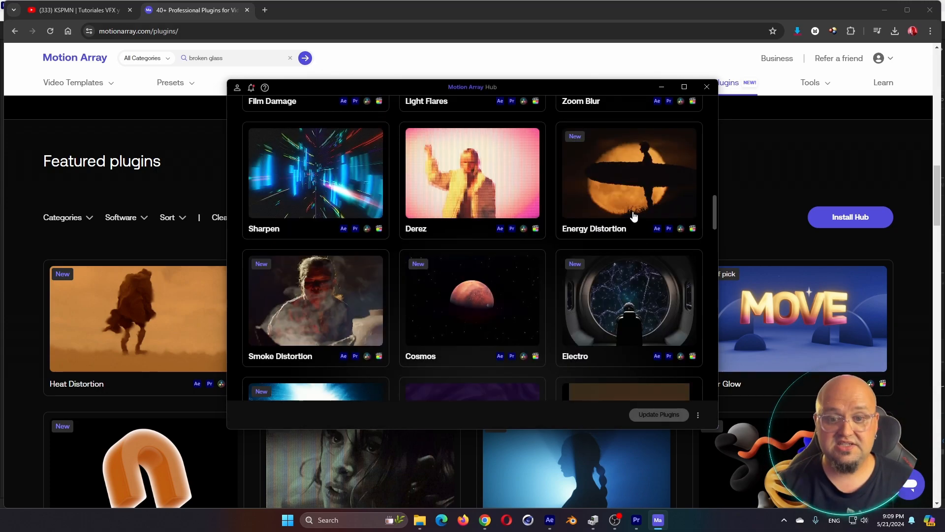
- Switch to Premiere Pro and play the sequence from 00:00:04:09 to review the impact moment
{"action": "left_click", "coordinate": [636, 519]}
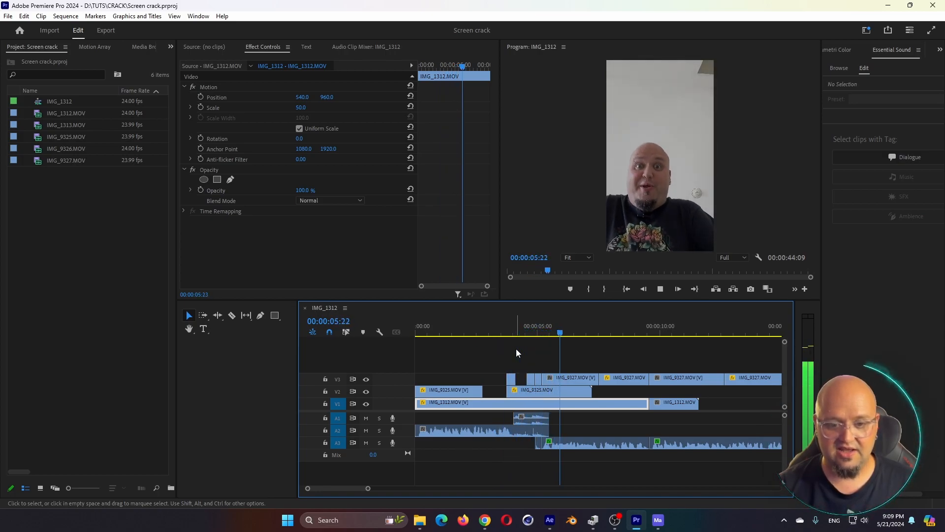
{"action": "left_click", "coordinate": [522, 335]}
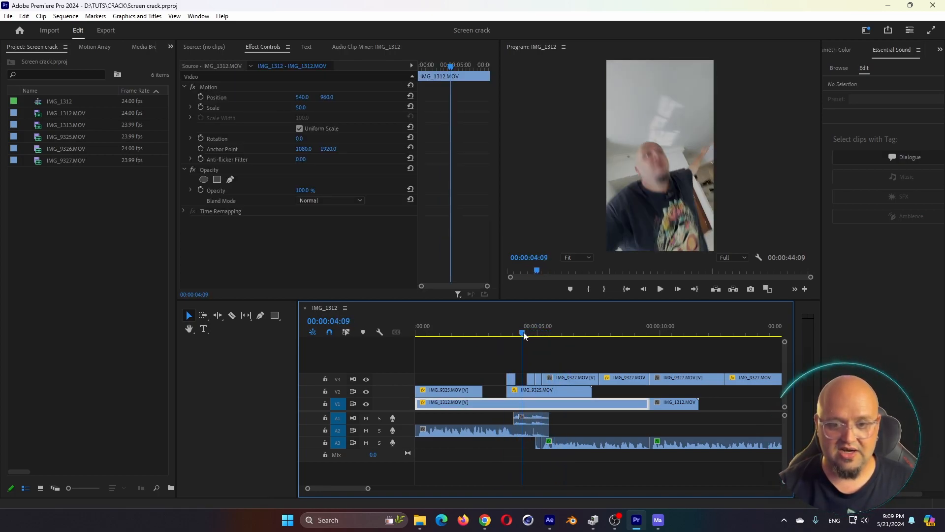
{"action": "key", "text": "space"}
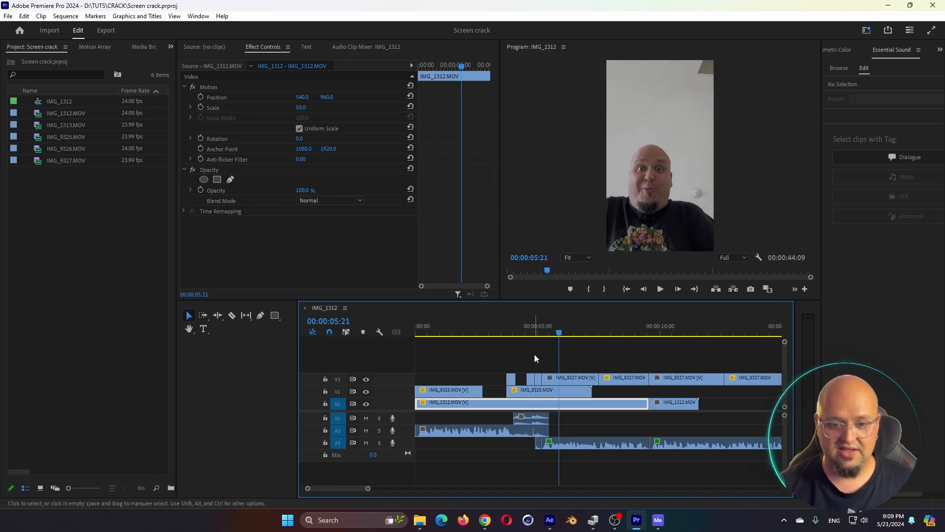
{"action": "key", "text": "minus"}
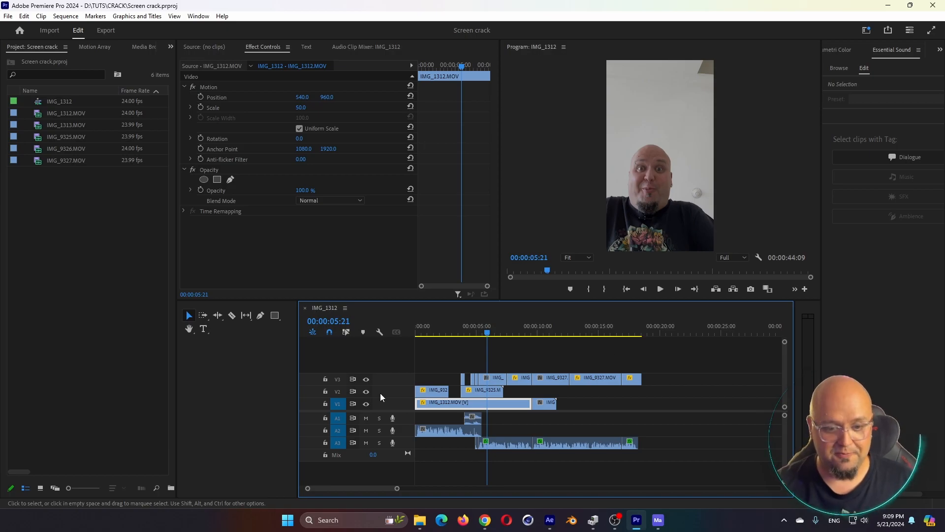
- Rename the sequence as GOLPE and open its sequence settings to check the frame size
{"action": "left_click", "coordinate": [120, 242]}
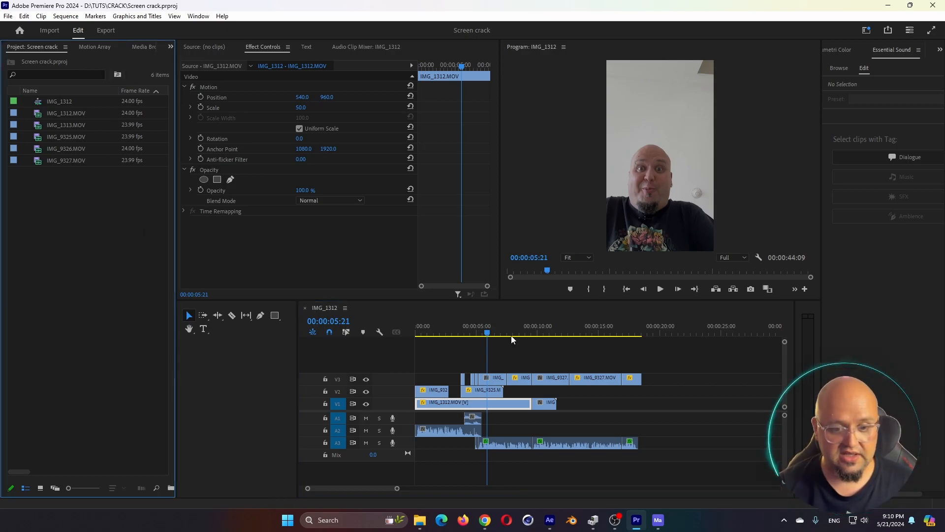
{"action": "left_click", "coordinate": [476, 334]}
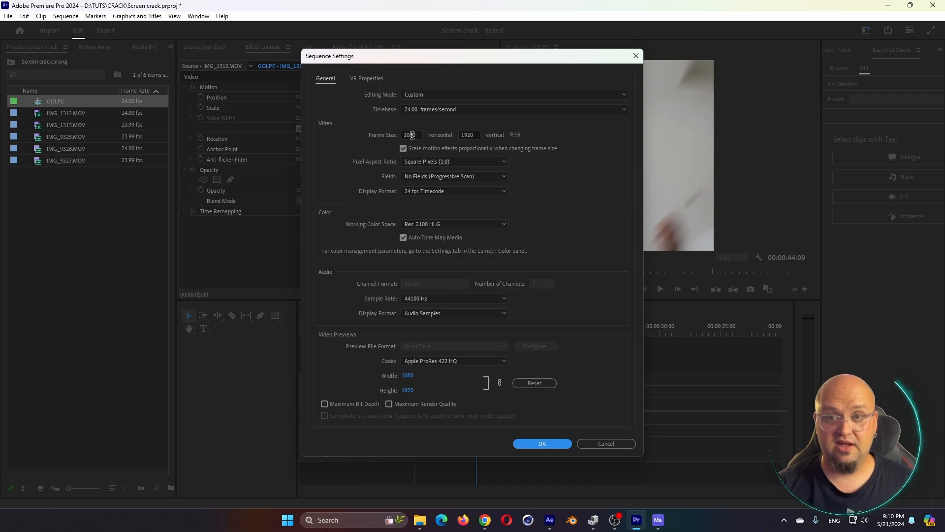
- Move the playhead to 00:00:04:13 and select all the V3 clips from that point on
{"action": "left_click_drag", "start_coordinate": [442, 331], "coordinate": [440, 338]}
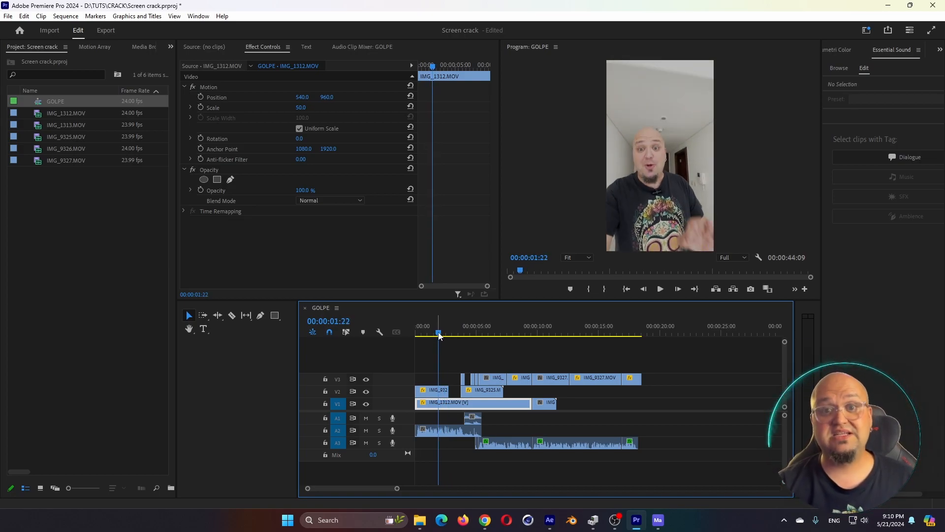
{"action": "left_click", "coordinate": [472, 349]}
{"action": "left_click", "coordinate": [470, 333]}
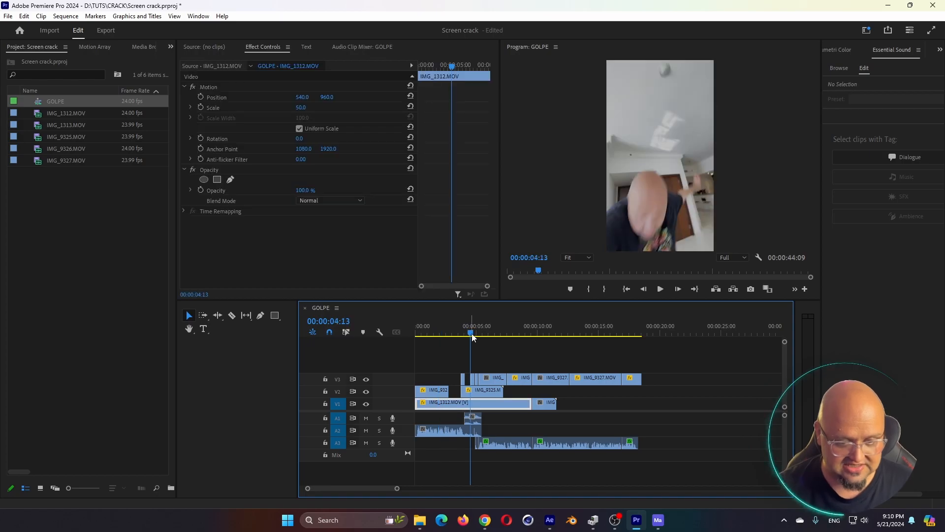
{"action": "left_click_drag", "start_coordinate": [649, 361], "coordinate": [468, 377]}
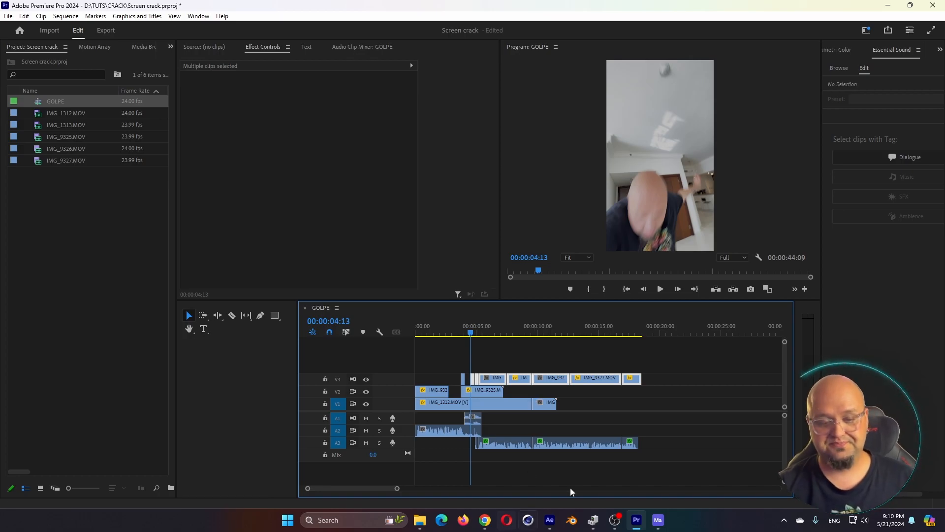
- Switch to After Effects and create Comp 1 at 1080 x 1920 px, 24 fps, with a duration of 446 frames
{"action": "left_click", "coordinate": [550, 520]}
{"action": "left_click", "coordinate": [31, 361]}
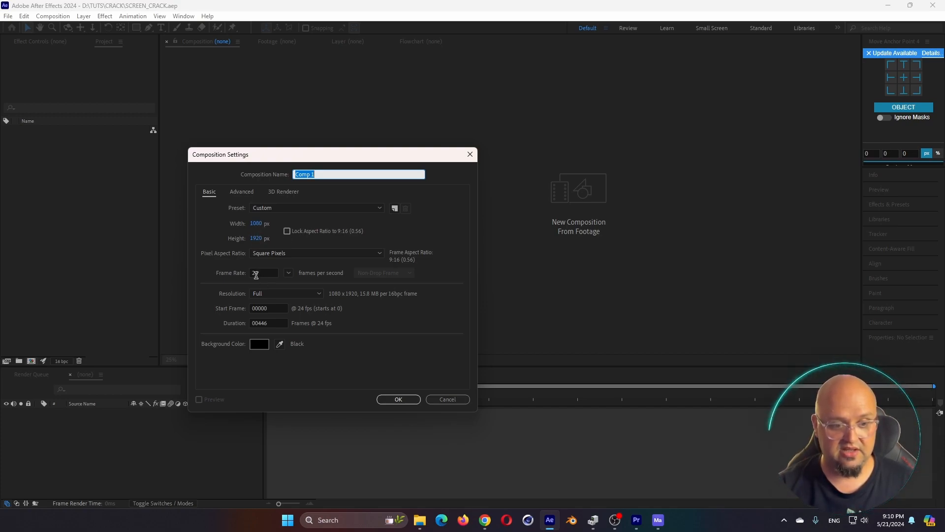
{"action": "left_click", "coordinate": [397, 401]}
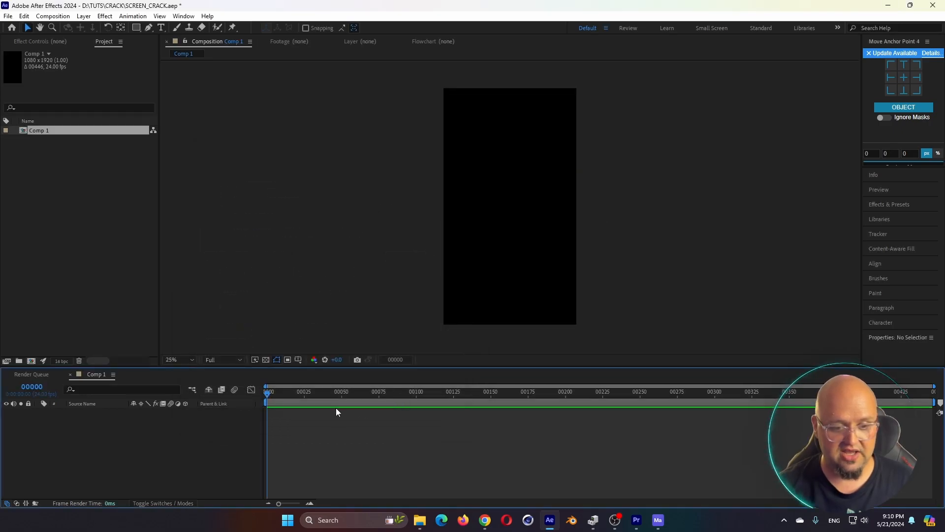
- Try pasting the copied clips into Comp 1 at their original sequence times, check their timing, and undo the paste
{"action": "key", "text": "ctrl+v"}
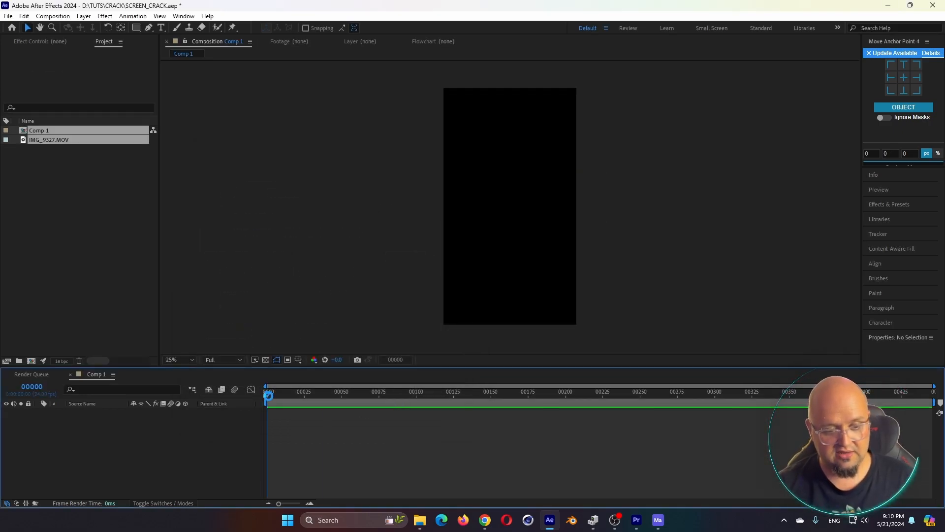
{"action": "left_click_drag", "start_coordinate": [397, 394], "coordinate": [489, 406]}
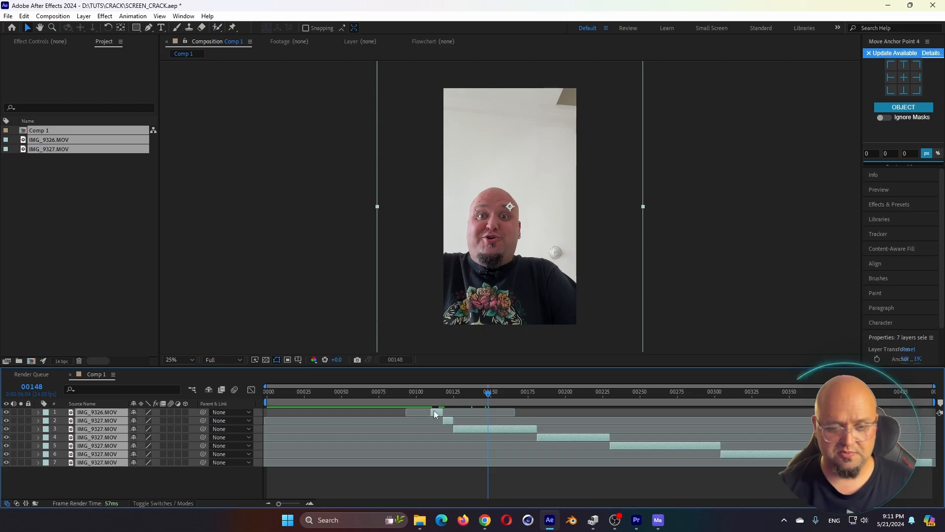
{"action": "left_click", "coordinate": [423, 394]}
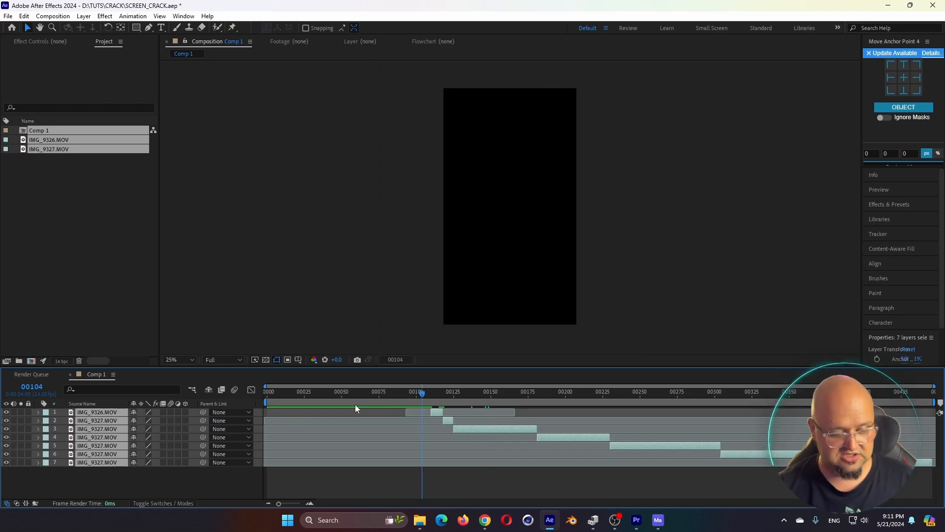
{"action": "key", "text": "ctrl+z"}
{"action": "left_click_drag", "start_coordinate": [348, 397], "coordinate": [263, 402]}
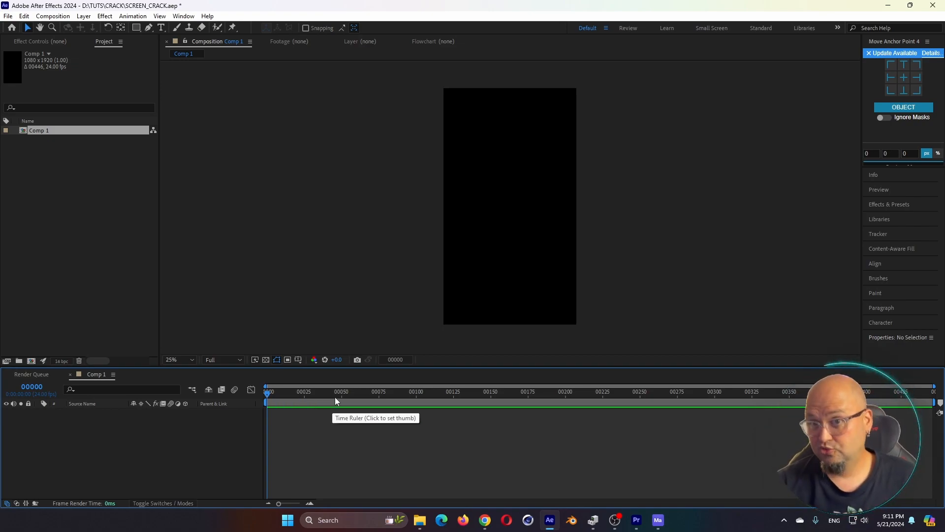
- Paste the copied clips so they start at frame 0, scrub through them, and delete the pasted layers
{"action": "left_click_drag", "start_coordinate": [336, 396], "coordinate": [128, 512]}
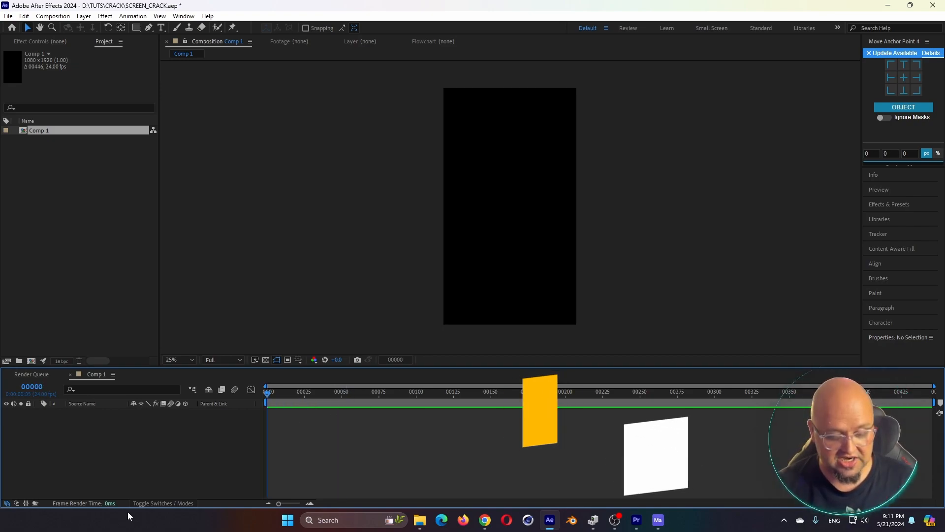
{"action": "key", "text": "ctrl+alt+v"}
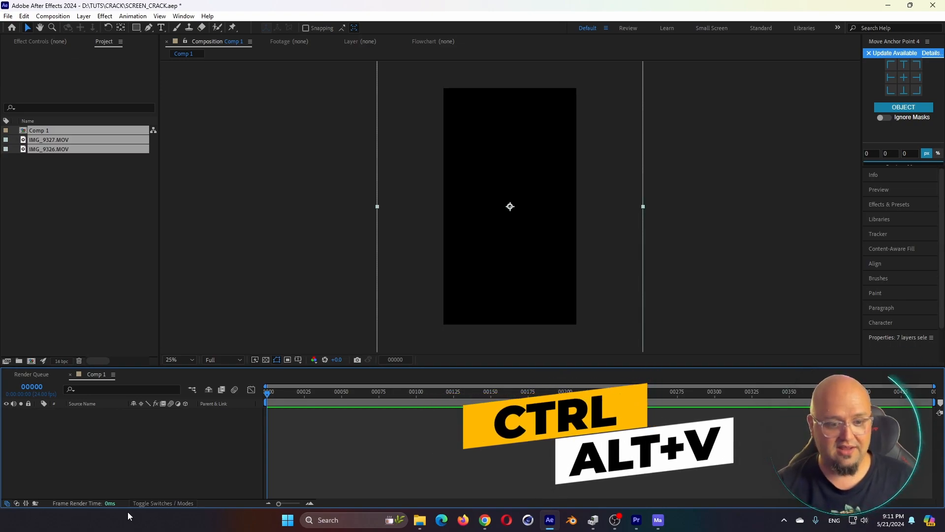
{"action": "left_click_drag", "start_coordinate": [277, 393], "coordinate": [421, 409]}
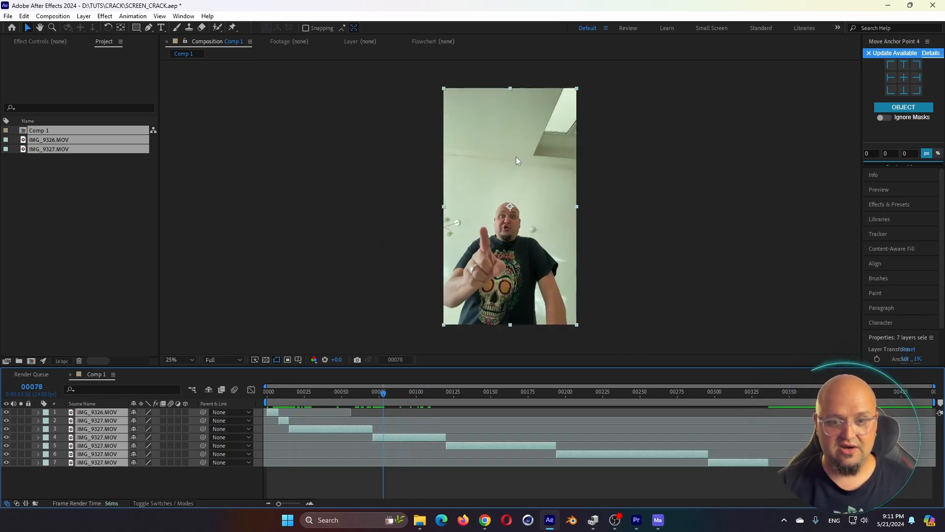
{"action": "left_click_drag", "start_coordinate": [279, 392], "coordinate": [343, 417]}
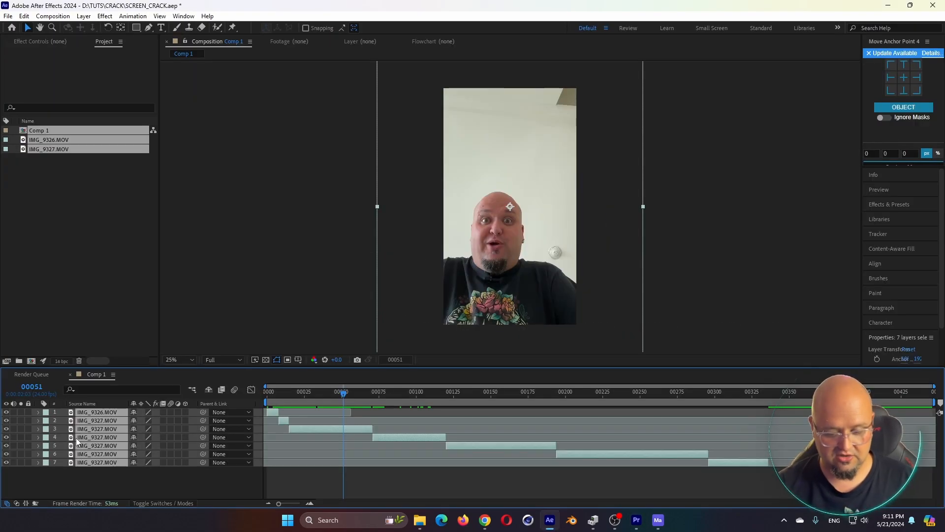
{"action": "key", "text": "Delete"}
- Switch to Premiere Pro, split the V3 close-up clip just after the 6-second mark, and select its second part
{"action": "key", "text": "alt+Tab"}
{"action": "left_click_drag", "start_coordinate": [615, 339], "coordinate": [567, 334]}
{"action": "key", "text": "minus"}
{"action": "key", "text": "minus"}
{"action": "left_click", "coordinate": [566, 379]}
{"action": "key", "text": "ctrl+k"}
{"action": "left_click", "coordinate": [581, 381]}
{"action": "left_click", "coordinate": [581, 333]}
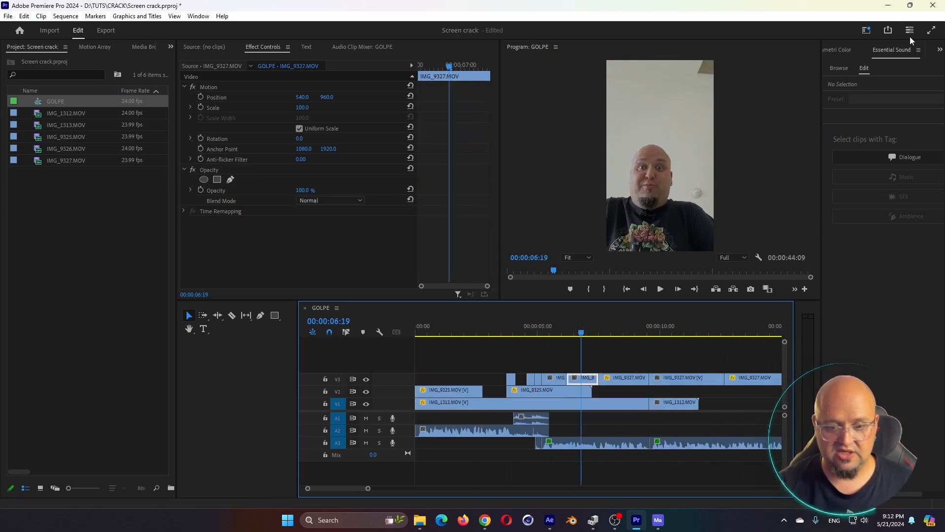
- Correct the split clip's white balance by sampling the wall, and paste only its Lumetri Color effect, without Motion, onto the following V3 clips
{"action": "left_click", "coordinate": [844, 49]}
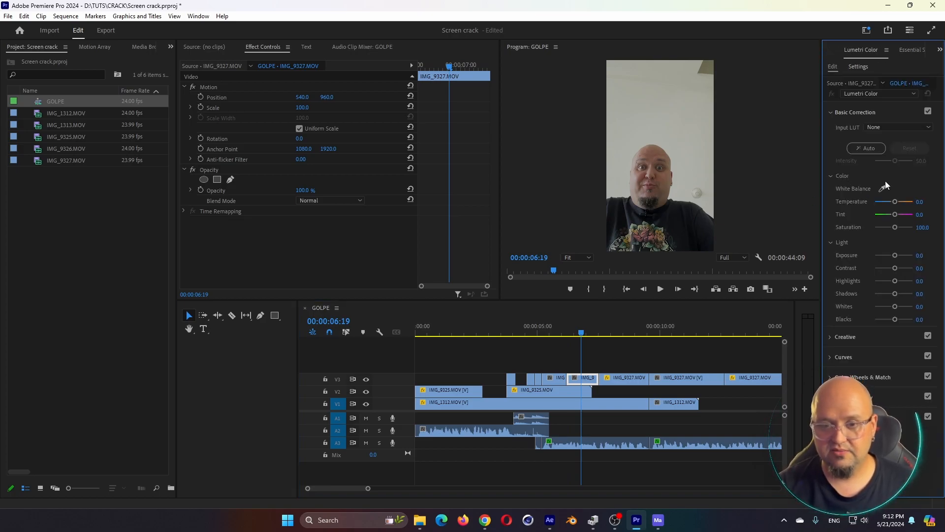
{"action": "left_click", "coordinate": [591, 334]}
{"action": "left_click_drag", "start_coordinate": [592, 334], "coordinate": [596, 334]}
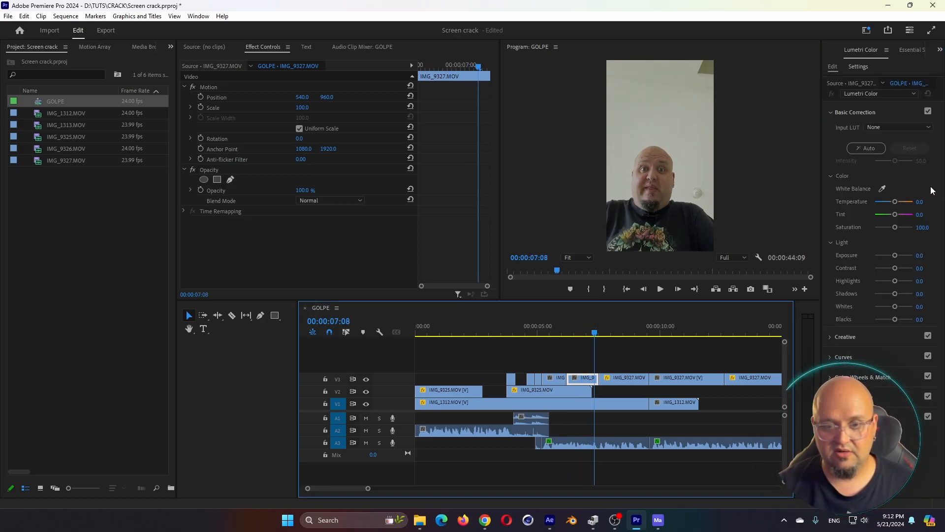
{"action": "left_click", "coordinate": [882, 188]}
{"action": "left_click", "coordinate": [659, 101]}
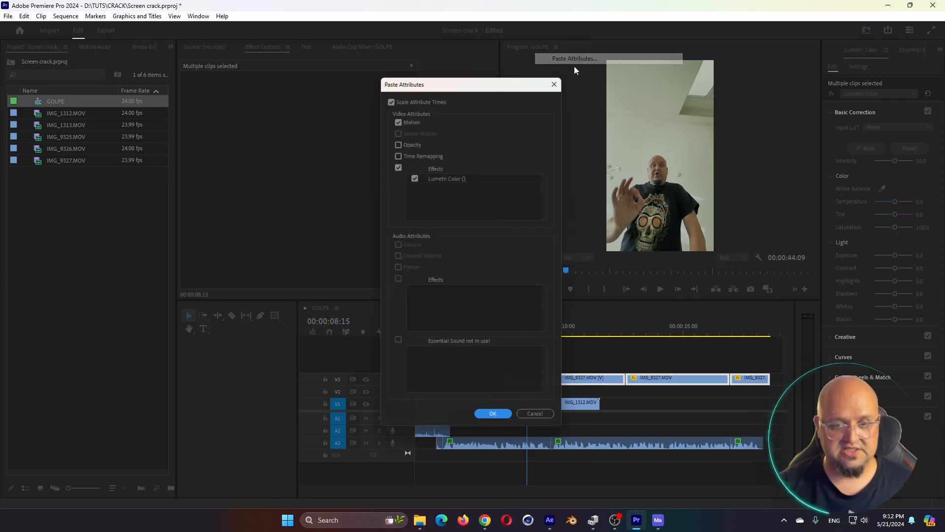
{"action": "left_click", "coordinate": [397, 117]}
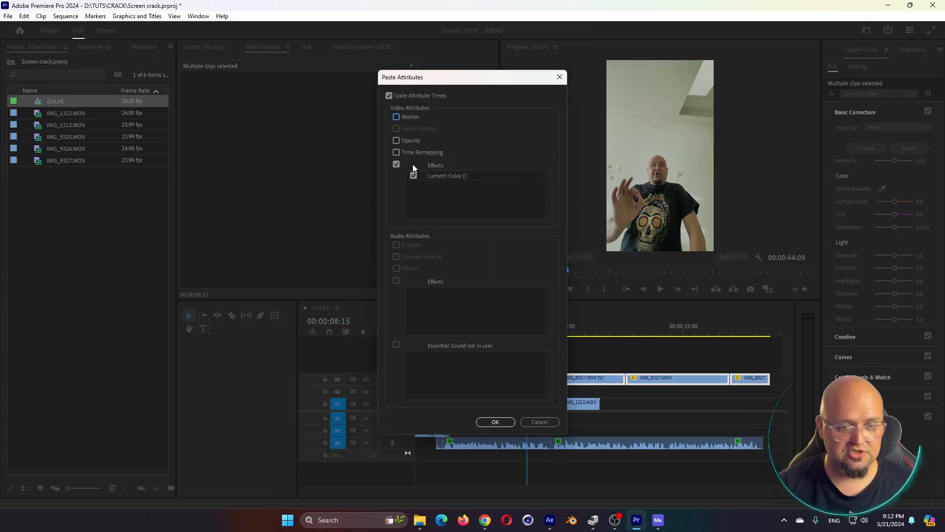
{"action": "left_click", "coordinate": [494, 422]}
- Add the default Cross Dissolve transition at the new cut in the V3 close-up clip
{"action": "left_click_drag", "start_coordinate": [561, 332], "coordinate": [509, 332]}
{"action": "left_click", "coordinate": [466, 378]}
{"action": "key", "text": "ctrl+d"}
- Resample the white balance from the wall for the V3 clip at 00:00:07:21
{"action": "left_click", "coordinate": [523, 379]}
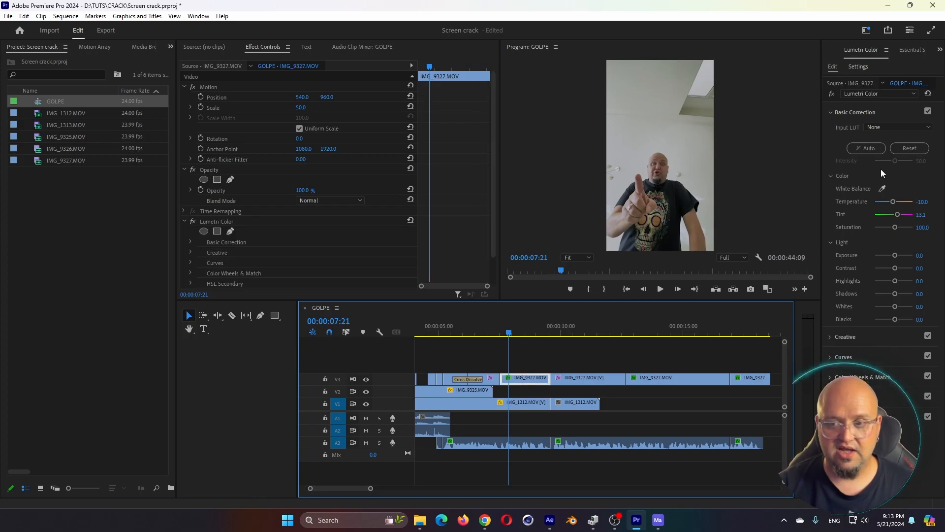
{"action": "left_click", "coordinate": [882, 189]}
{"action": "left_click", "coordinate": [690, 135]}
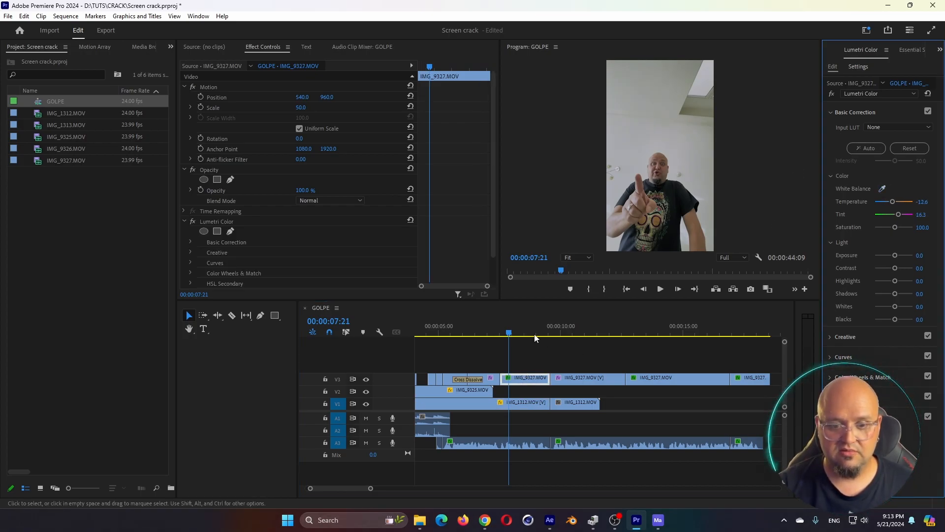
- Resample the white balance from the wall for the V3 clip at 00:00:13:14 and check the last clip at 00:00:17:13
{"action": "left_click", "coordinate": [562, 330]}
{"action": "left_click", "coordinate": [605, 377]}
{"action": "left_click", "coordinate": [657, 377]}
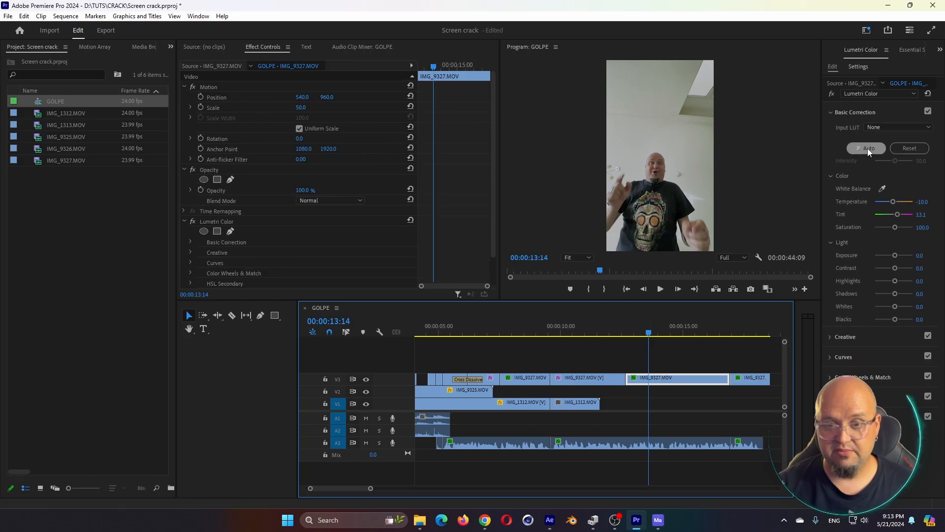
{"action": "left_click", "coordinate": [882, 189]}
{"action": "left_click", "coordinate": [665, 125]}
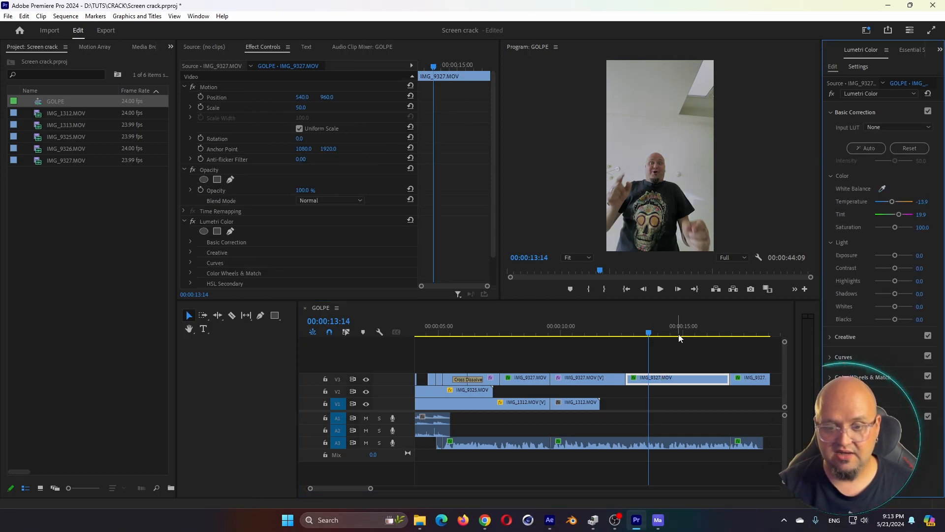
{"action": "left_click", "coordinate": [745, 331]}
- Copy all the corrected V3 clips and paste them into Comp 1 in After Effects, starting at frame 0
{"action": "left_click_drag", "start_coordinate": [431, 360], "coordinate": [753, 384]}
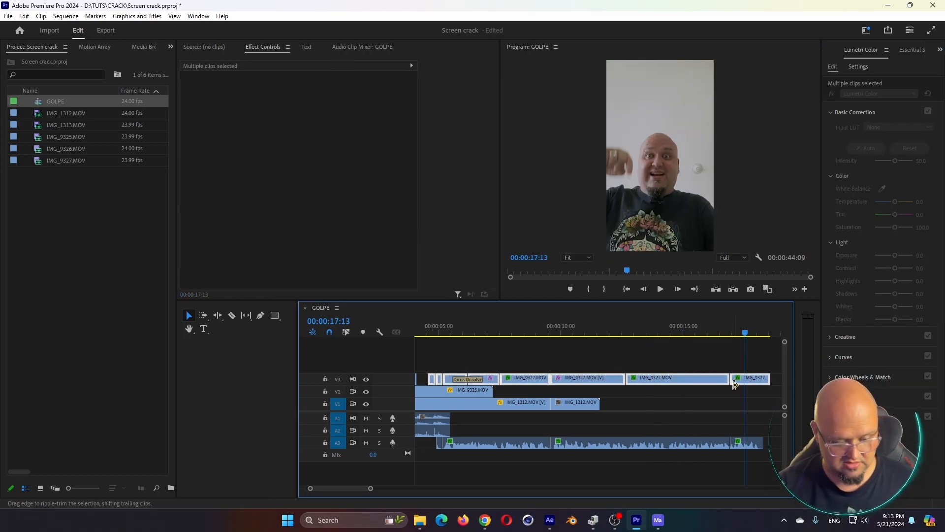
{"action": "key", "text": "ctrl+c"}
{"action": "left_click", "coordinate": [550, 520]}
{"action": "key", "text": "ctrl+v"}
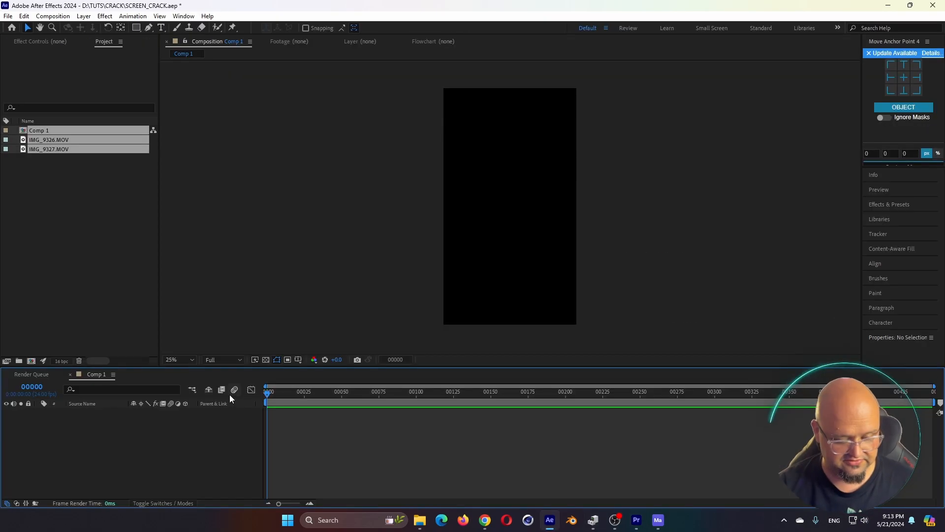
{"action": "left_click_drag", "start_coordinate": [279, 404], "coordinate": [339, 410]}
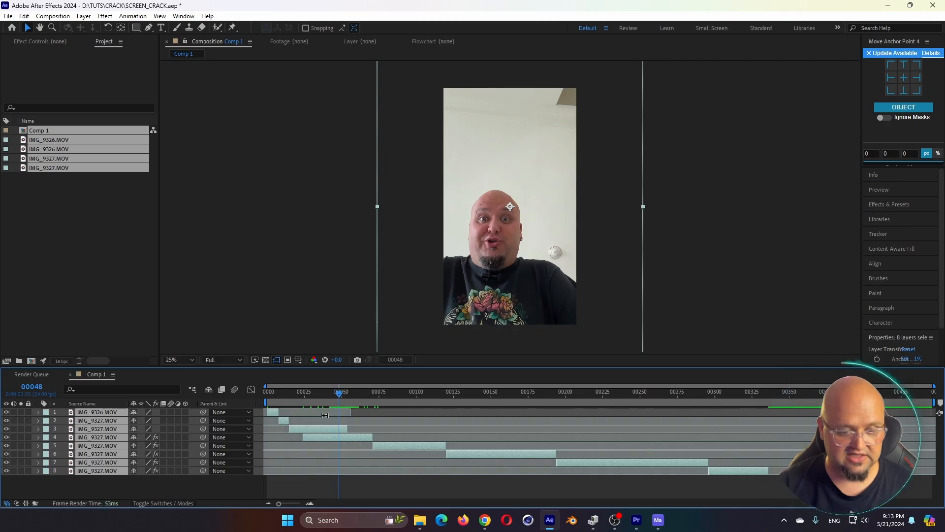
- Keyframe layer 3's opacity to fade from 100% at frame 24 to 0% at the end of the layer
{"action": "left_click", "coordinate": [379, 413]}
{"action": "left_click", "coordinate": [332, 429]}
{"action": "key", "text": "t"}
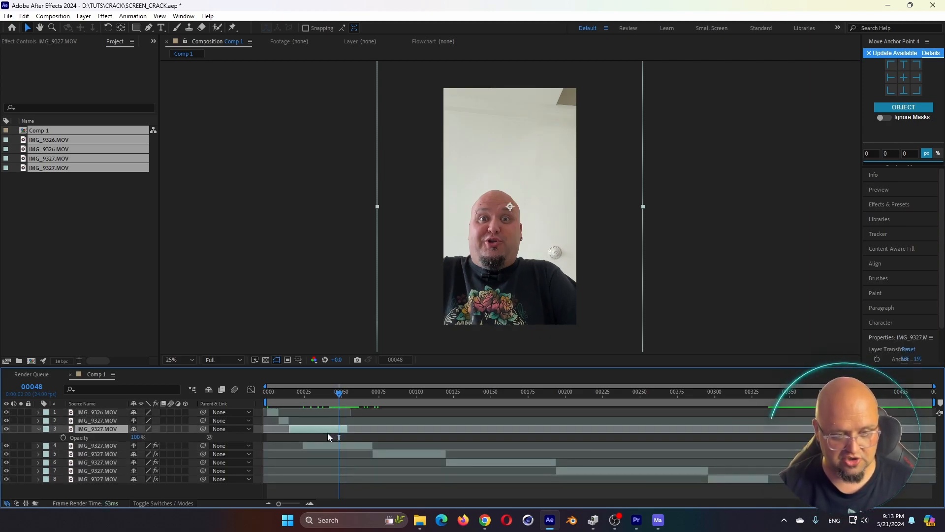
{"action": "left_click_drag", "start_coordinate": [313, 397], "coordinate": [304, 397]}
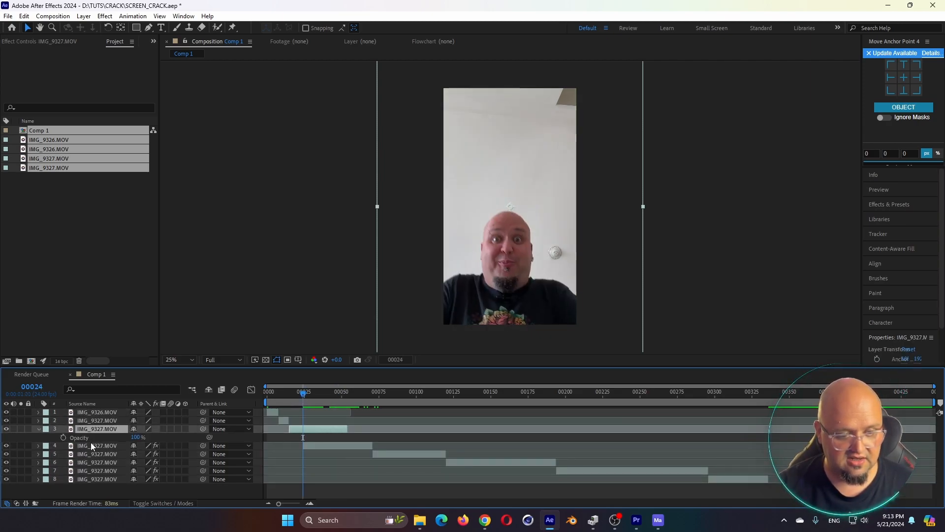
{"action": "left_click", "coordinate": [63, 437]}
- Inspect the Lumetri Color effect carried over on layer 6 and collapse layer 3's opacity property
{"action": "left_click", "coordinate": [135, 464]}
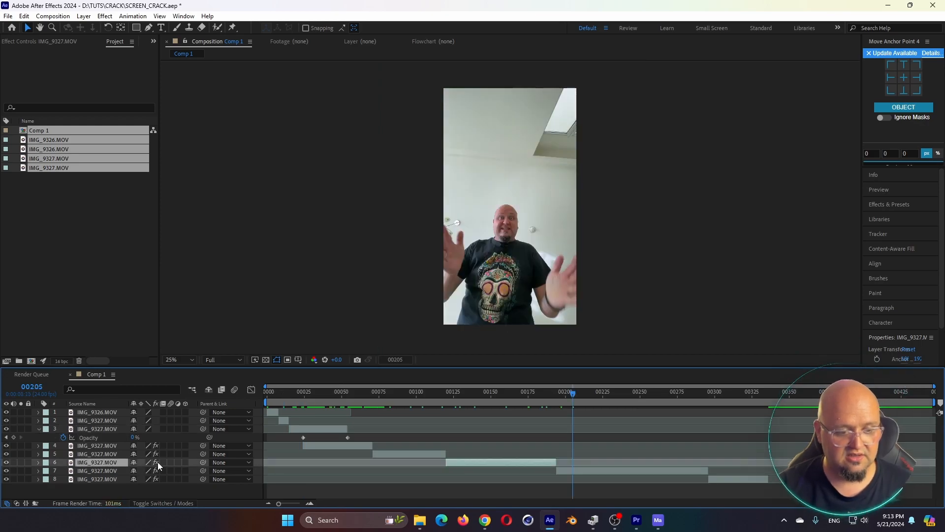
{"action": "left_click", "coordinate": [493, 409]}
{"action": "left_click", "coordinate": [486, 463]}
{"action": "left_click", "coordinate": [60, 41]}
{"action": "left_click", "coordinate": [6, 63]}
{"action": "left_click", "coordinate": [39, 428]}
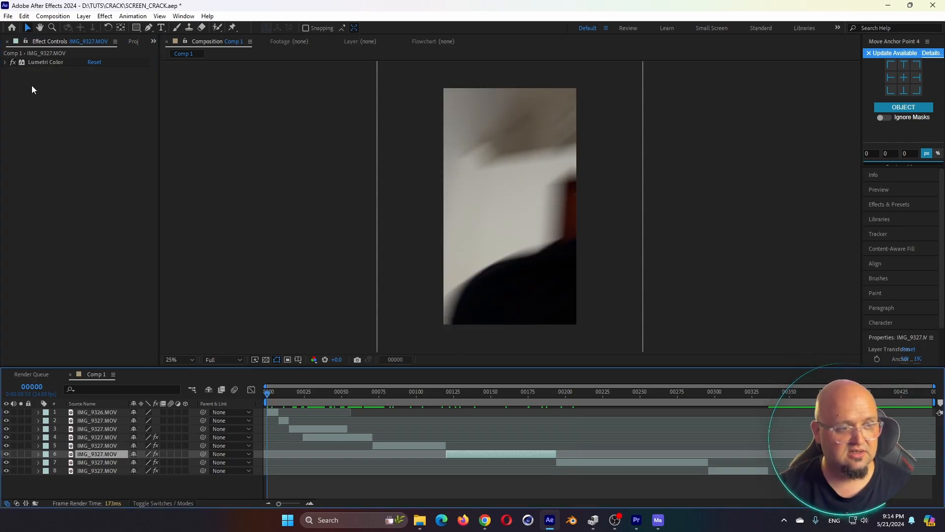
- Import Broken-glass-hole-cracks-1258829.jpg and place it as the topmost layer of Comp 1
{"action": "left_click", "coordinate": [132, 41]}
{"action": "double_click", "coordinate": [56, 293]}
{"action": "left_click", "coordinate": [204, 225]}
{"action": "double_click", "coordinate": [204, 225]}
{"action": "left_click_drag", "start_coordinate": [78, 131], "coordinate": [119, 423]}
- Scale the broken-glass layer to 38% and move it so the crack's center sits at the frame's right edge
{"action": "key", "text": "s"}
{"action": "key", "text": "comma"}
{"action": "key", "text": "period"}
{"action": "left_click_drag", "start_coordinate": [567, 259], "coordinate": [619, 262]}
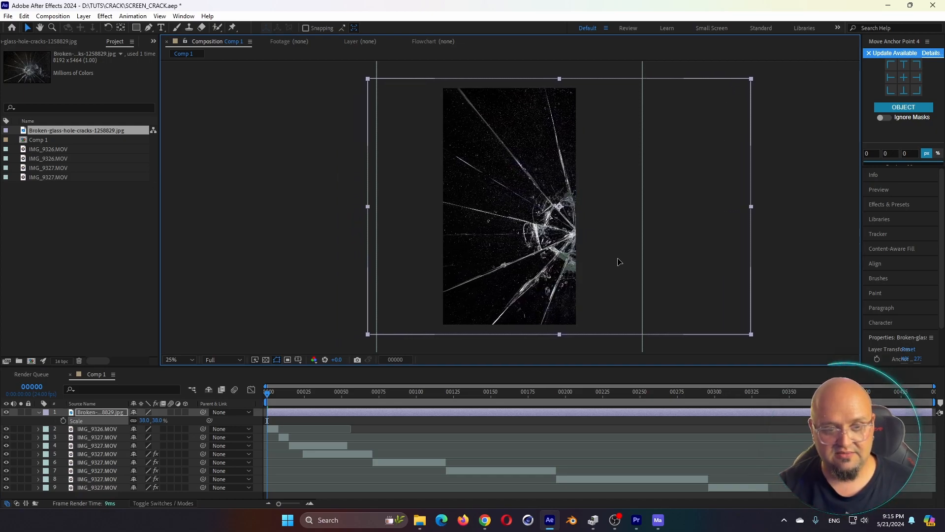
- Set the broken-glass layer's blending mode to Screen and review the overlay up to frame 24
{"action": "left_click", "coordinate": [94, 412]}
{"action": "key", "text": "F4"}
{"action": "left_click", "coordinate": [142, 412]}
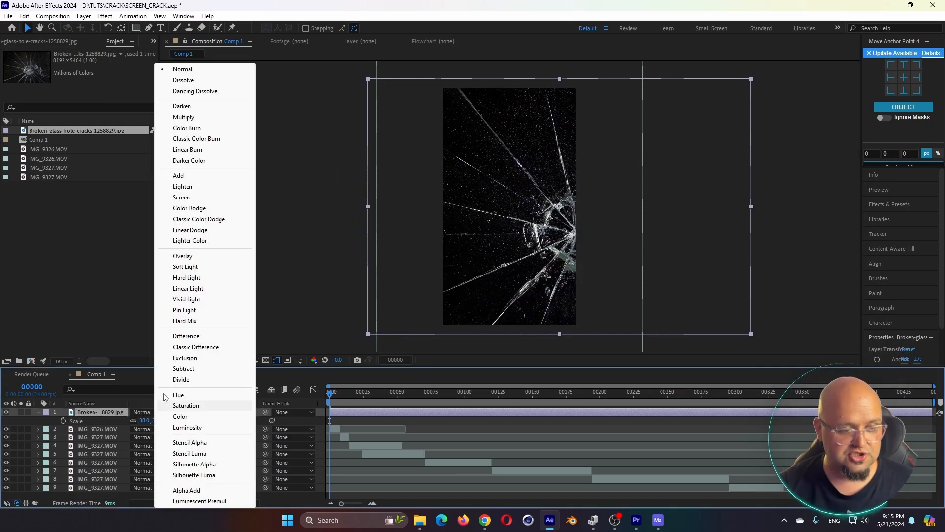
{"action": "left_click", "coordinate": [182, 197]}
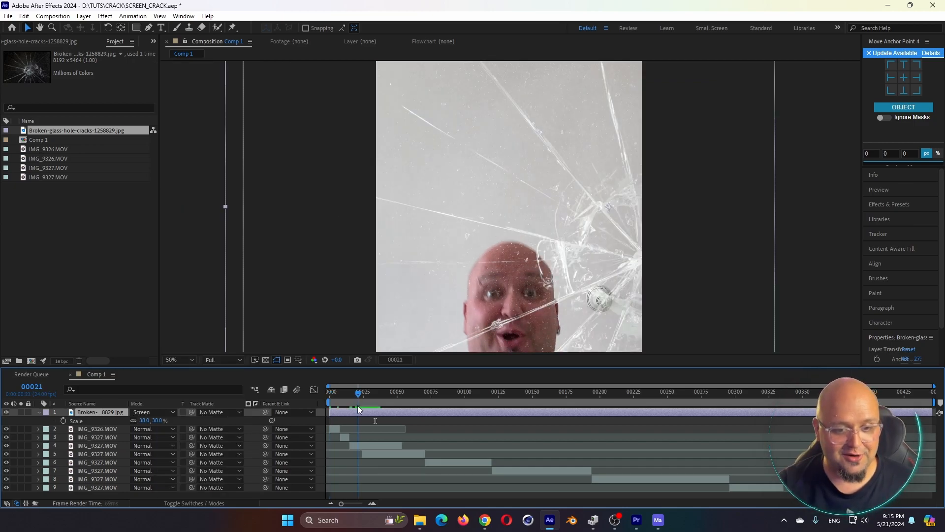
{"action": "left_click_drag", "start_coordinate": [359, 409], "coordinate": [361, 408]}
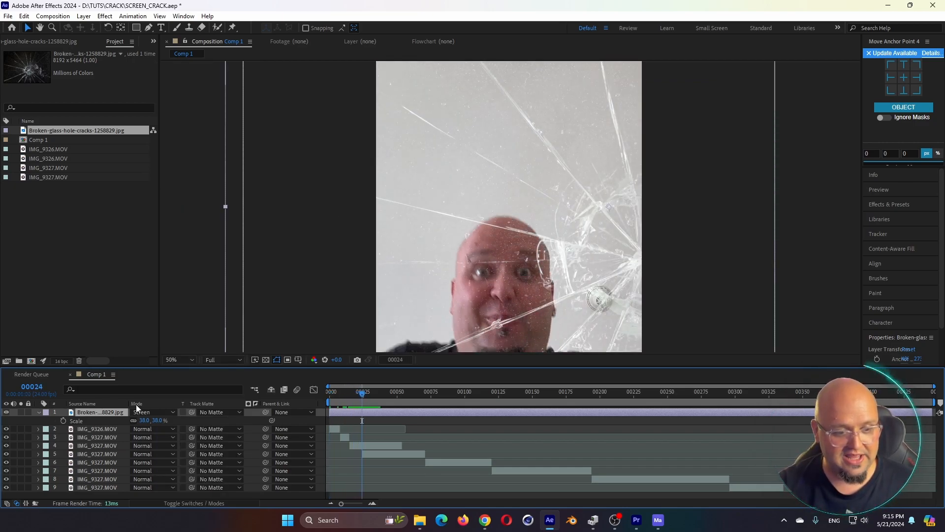
- Create an adjustment layer, place it directly below the broken-glass layer, and rename it ESCALA
{"action": "key", "text": "ctrl+alt+y"}
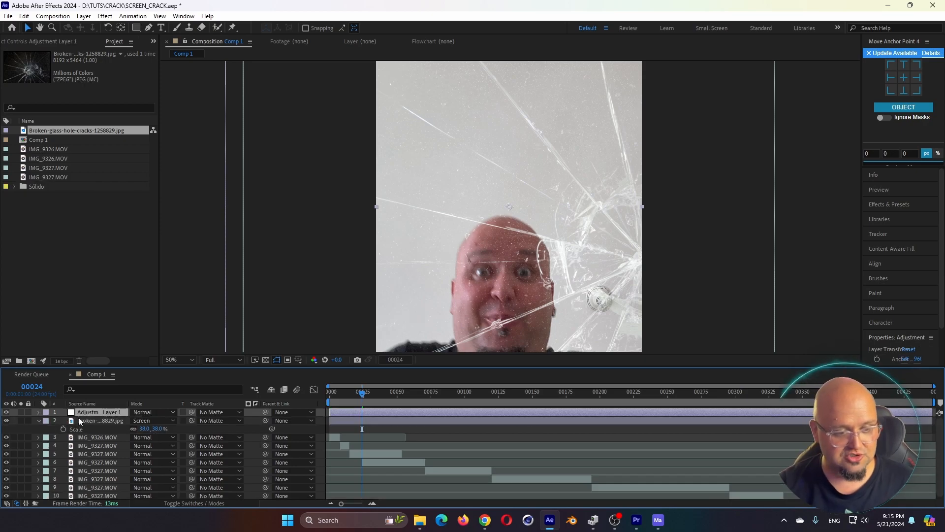
{"action": "left_click_drag", "start_coordinate": [94, 422], "coordinate": [113, 431]}
{"action": "key", "text": "Return"}
{"action": "type", "text": "ESCALA"}
{"action": "key", "text": "Return"}
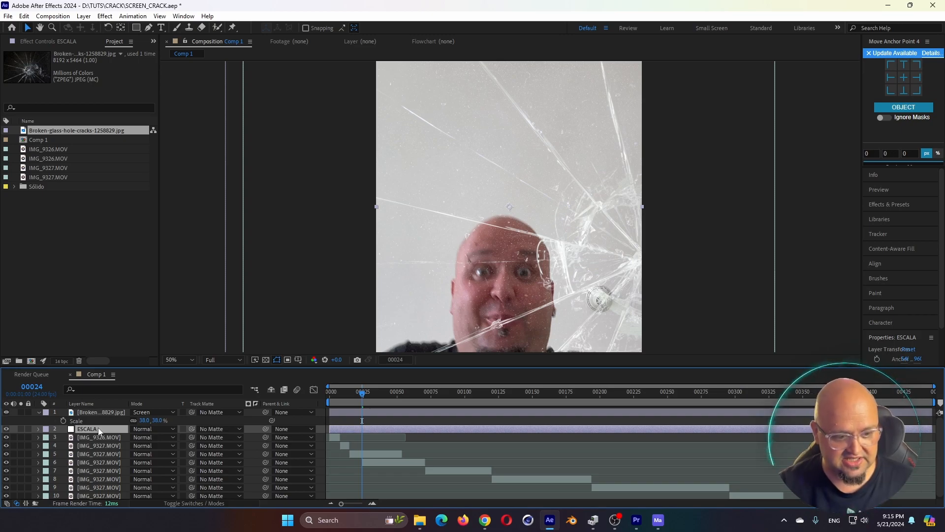
- Apply the Transform effect to ESCALA with Scale 108 and Position 555, 921 so the footage beneath is slightly enlarged and offset
{"action": "key", "text": "ctrl+space"}
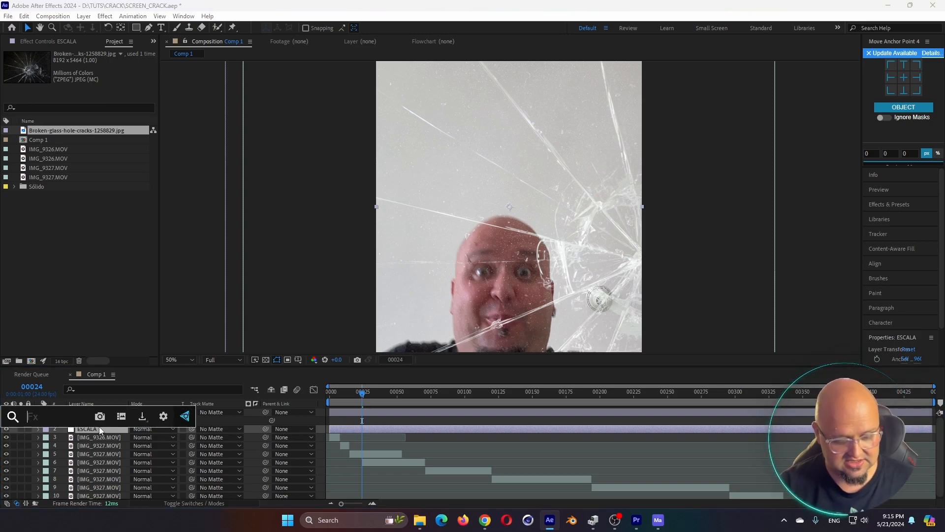
{"action": "type", "text": "trans"}
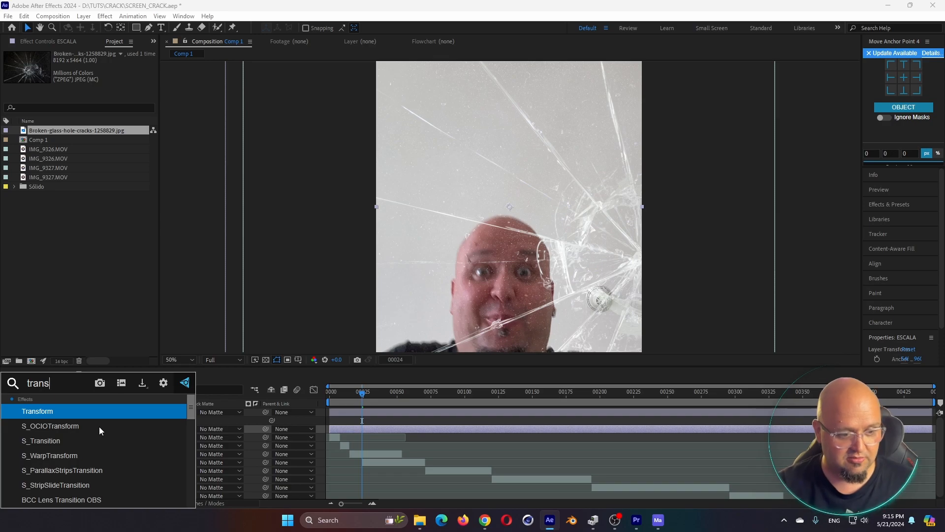
{"action": "key", "text": "Return"}
{"action": "left_click", "coordinate": [94, 95]}
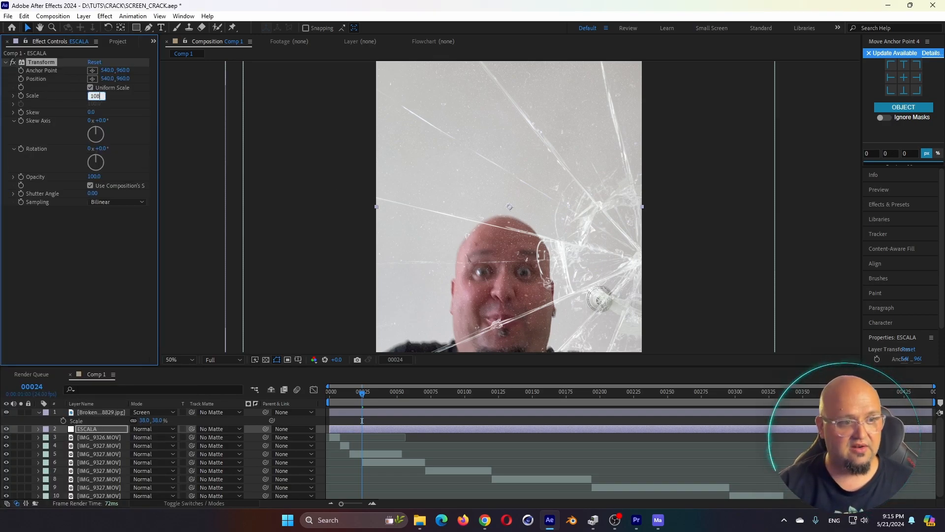
{"action": "type", "text": "108"}
{"action": "key", "text": "Return"}
{"action": "mouse_move", "coordinate": [108, 80]}
{"action": "left_mouse_down"}
{"action": "mouse_move", "coordinate": [117, 81]}
{"action": "mouse_move", "coordinate": [99, 81]}
{"action": "left_mouse_up"}
- Draw a closed wedge mask on ESCALA with the Pen tool, following the two long cracks from the impact point past the frame's upper edge
{"action": "key", "text": "comma"}
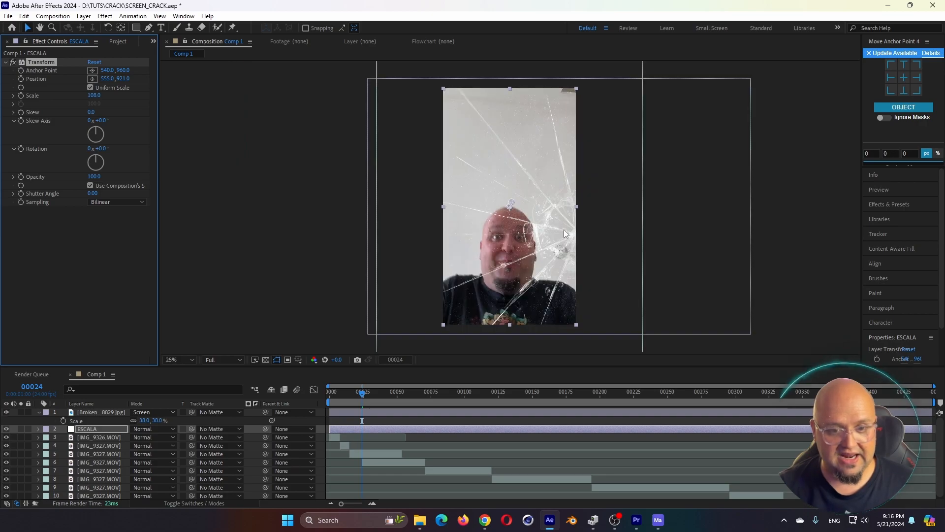
{"action": "left_click", "coordinate": [90, 430]}
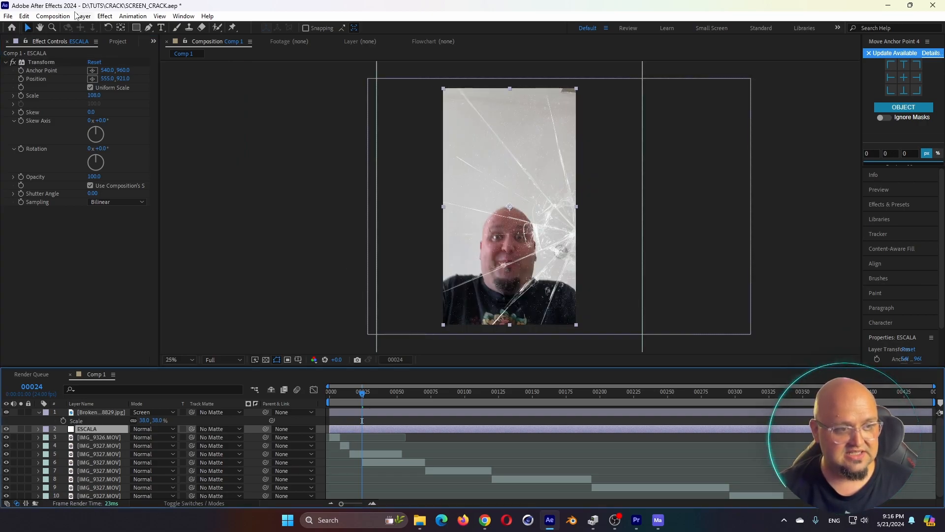
{"action": "left_click", "coordinate": [148, 29]}
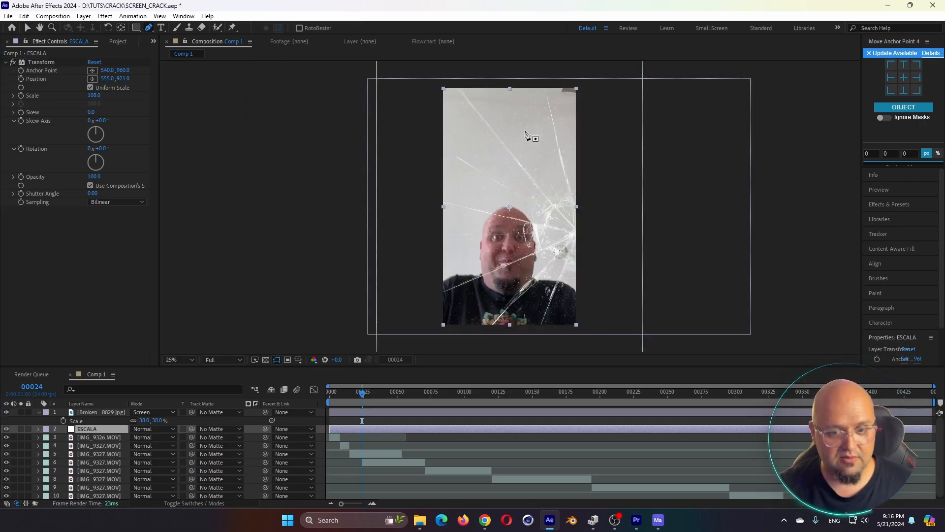
{"action": "left_click", "coordinate": [454, 82]}
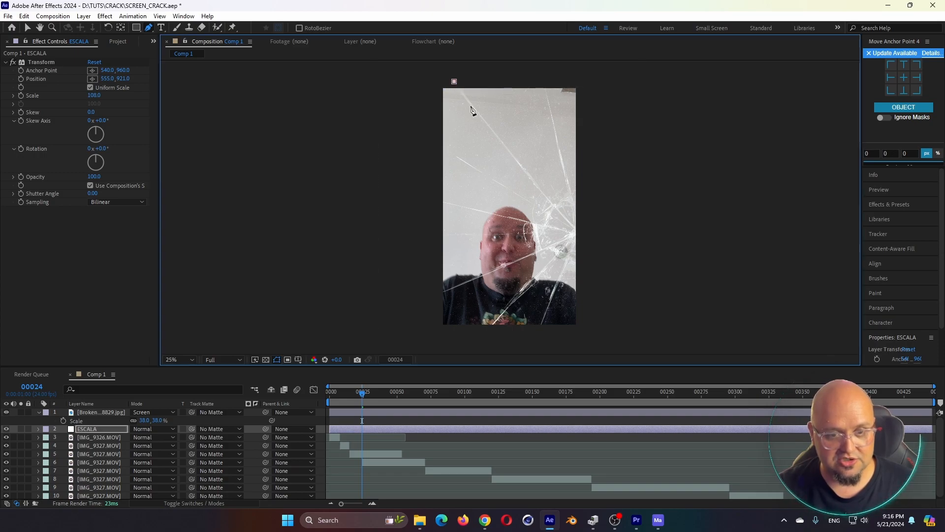
{"action": "left_click", "coordinate": [576, 229]}
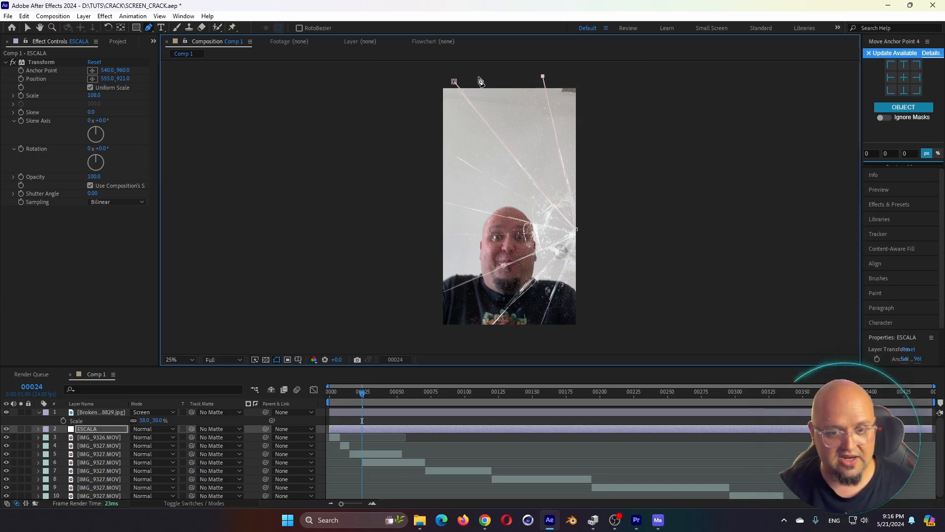
{"action": "left_click", "coordinate": [454, 81]}
- Draw two more shard masks on ESCALA, from the impact point to the frame's left edge and lower-left corner, and review them up to frame 39
{"action": "key", "text": "period"}
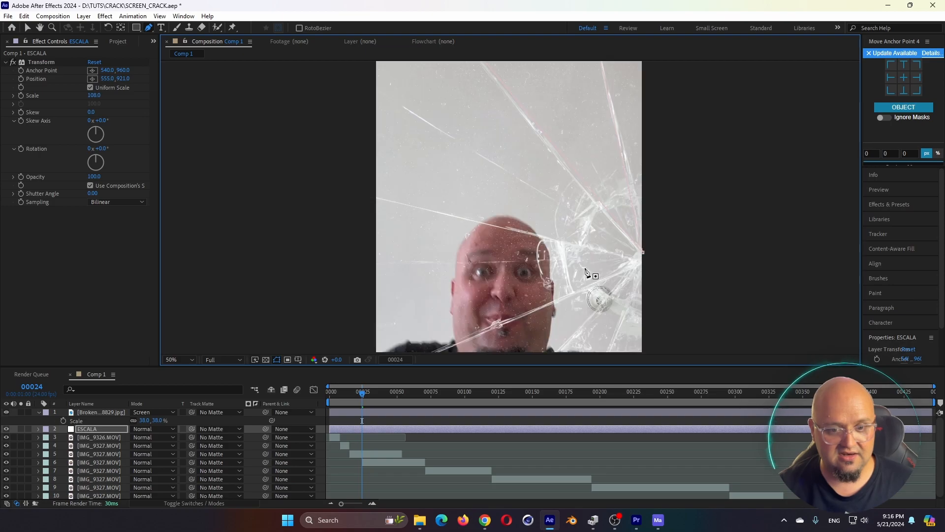
{"action": "left_click", "coordinate": [638, 264]}
{"action": "left_click", "coordinate": [363, 264]}
{"action": "left_click", "coordinate": [348, 187]}
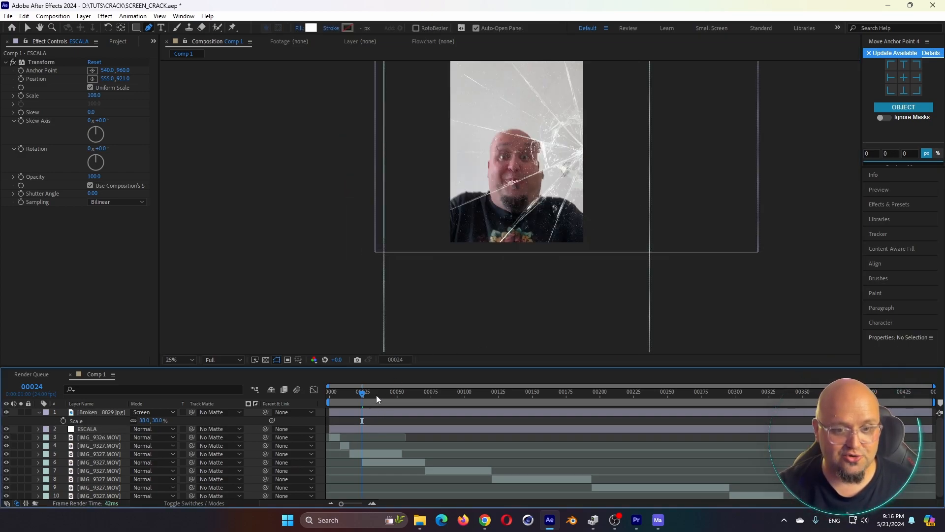
{"action": "mouse_move", "coordinate": [376, 395]}
{"action": "left_mouse_down"}
{"action": "mouse_move", "coordinate": [409, 399]}
{"action": "mouse_move", "coordinate": [382, 401]}
{"action": "left_mouse_up"}
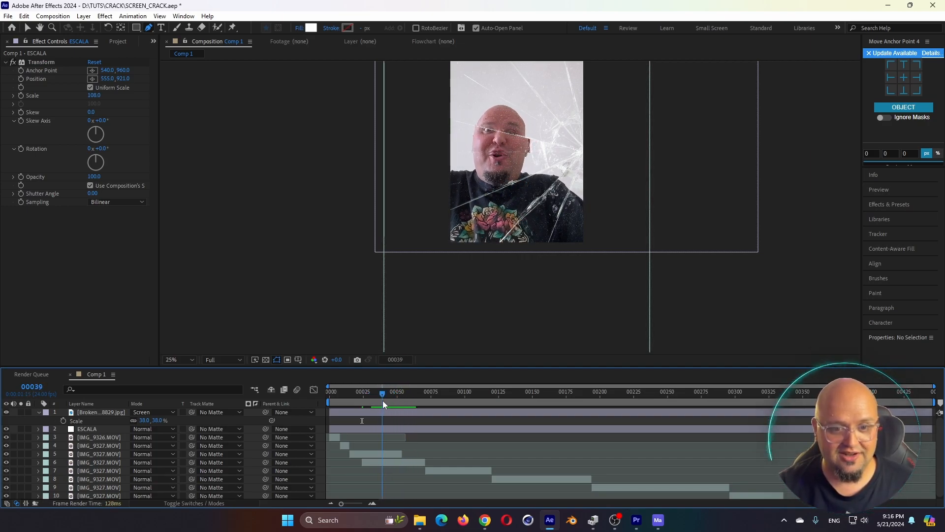
- Set the Mask Feather of all three ESCALA masks to 6 pixels and inspect the shard edges
{"action": "left_click", "coordinate": [90, 427]}
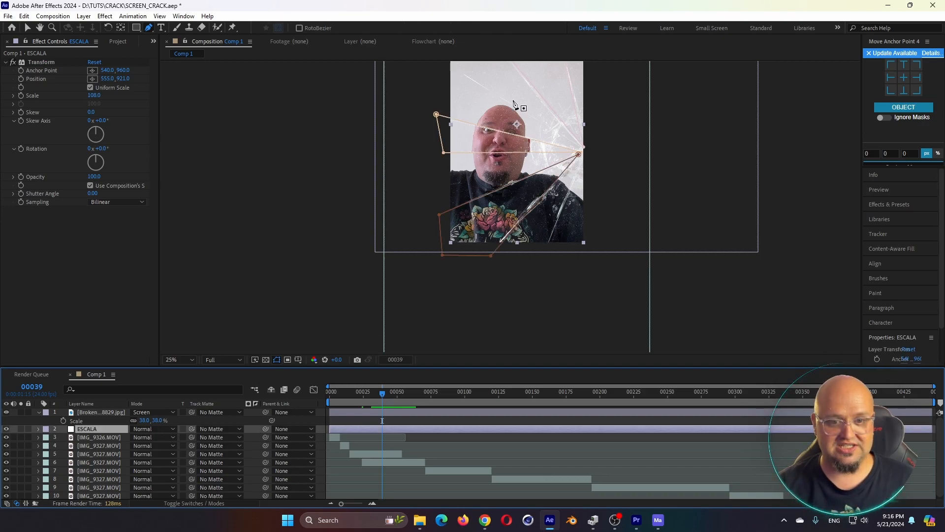
{"action": "left_click", "coordinate": [374, 394]}
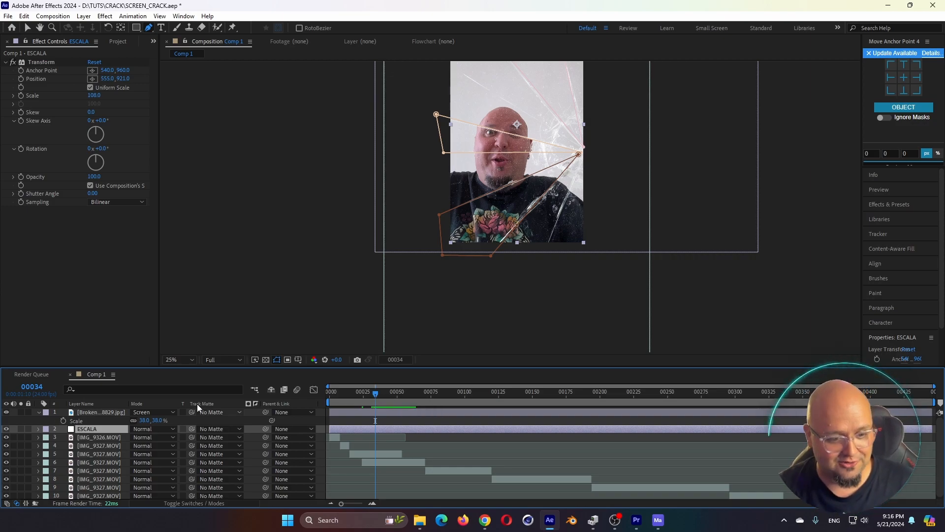
{"action": "key", "text": "f"}
{"action": "left_click", "coordinate": [84, 440]}
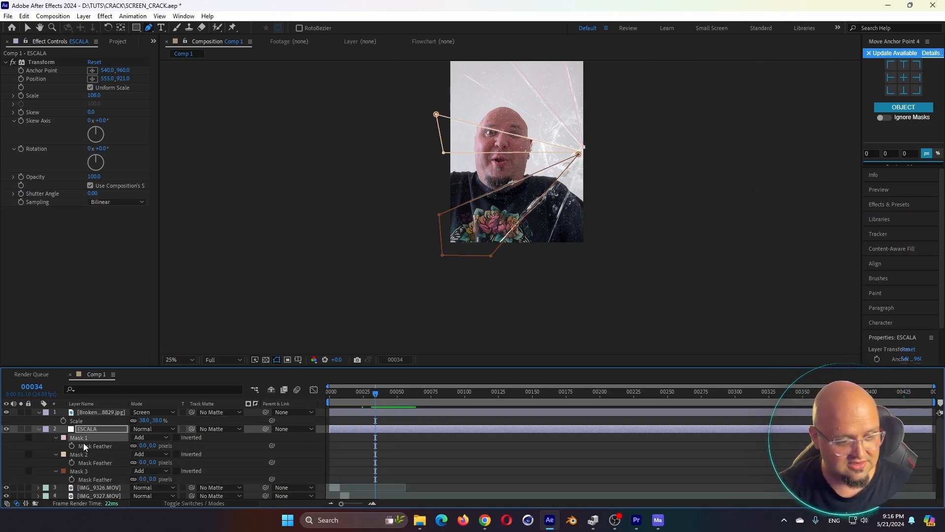
{"action": "left_click", "coordinate": [87, 471], "text": "shift"}
{"action": "left_click", "coordinate": [146, 479]}
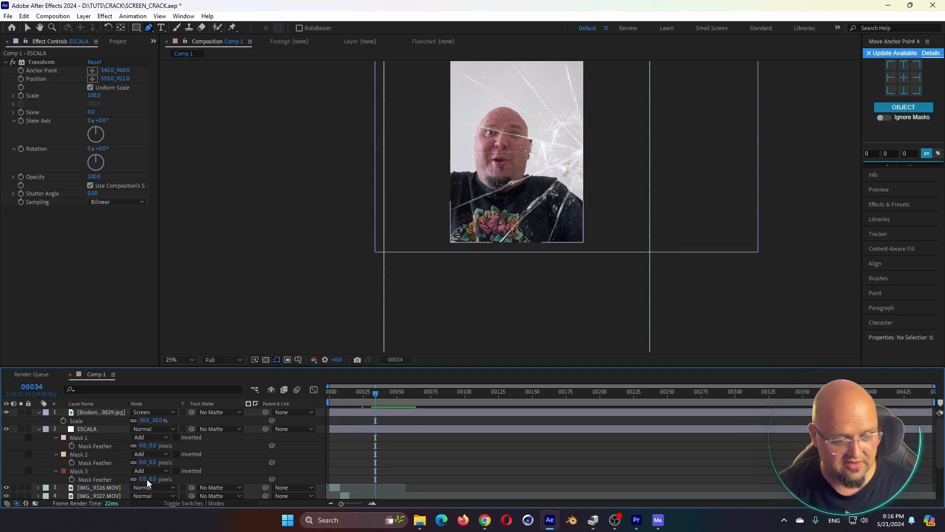
{"action": "type", "text": "6"}
{"action": "key", "text": "Return"}
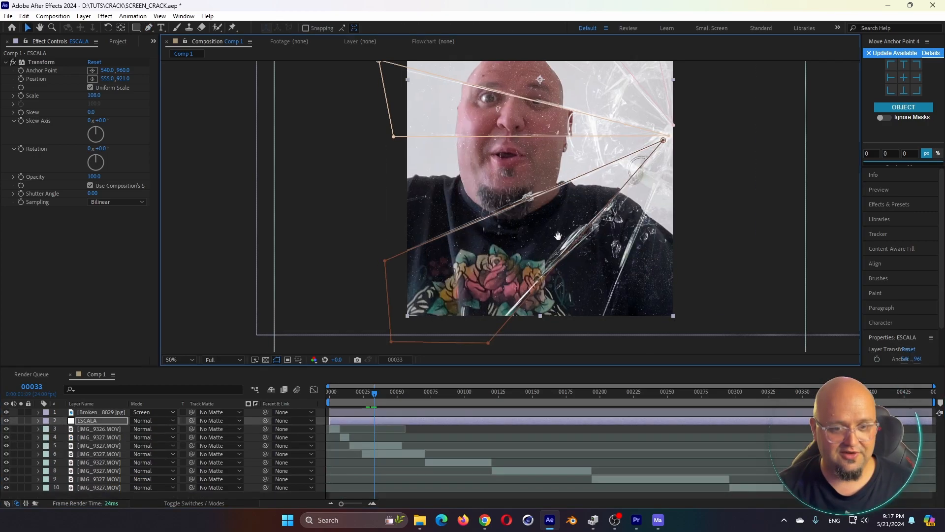
{"action": "left_click_drag", "start_coordinate": [559, 236], "coordinate": [563, 284]}
{"action": "left_click", "coordinate": [495, 161]}
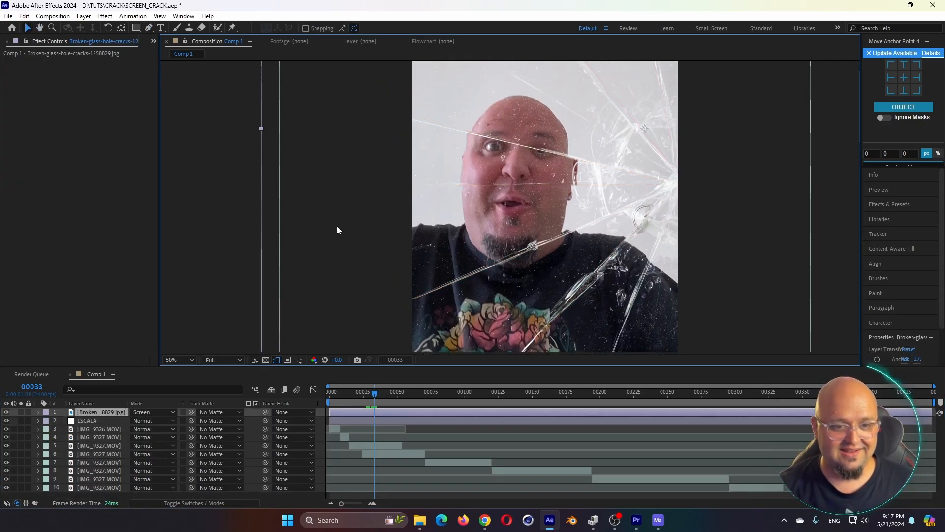
{"action": "scroll", "coordinate": [511, 183], "scroll_direction": "down", "scroll_amount": 2}
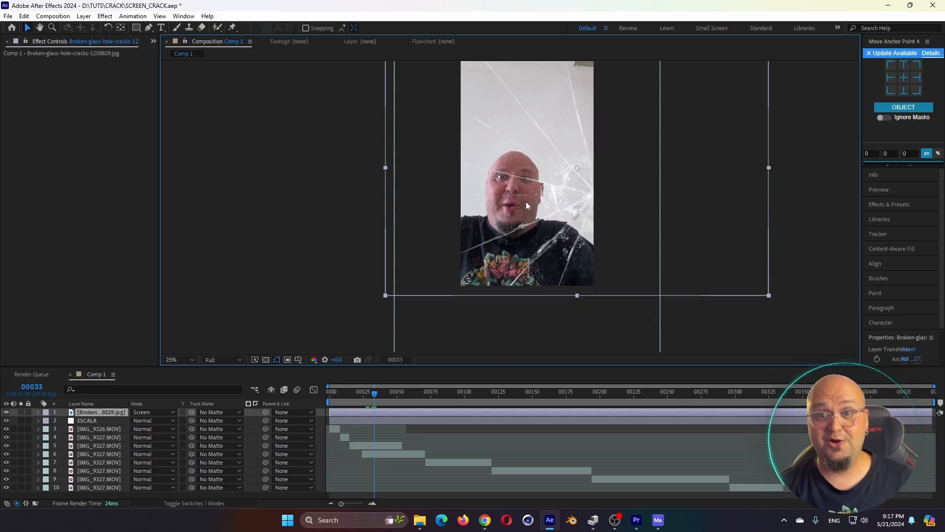
- Create a second adjustment layer, place it directly below ESCALA, and rename it FX01
{"action": "left_click", "coordinate": [93, 419]}
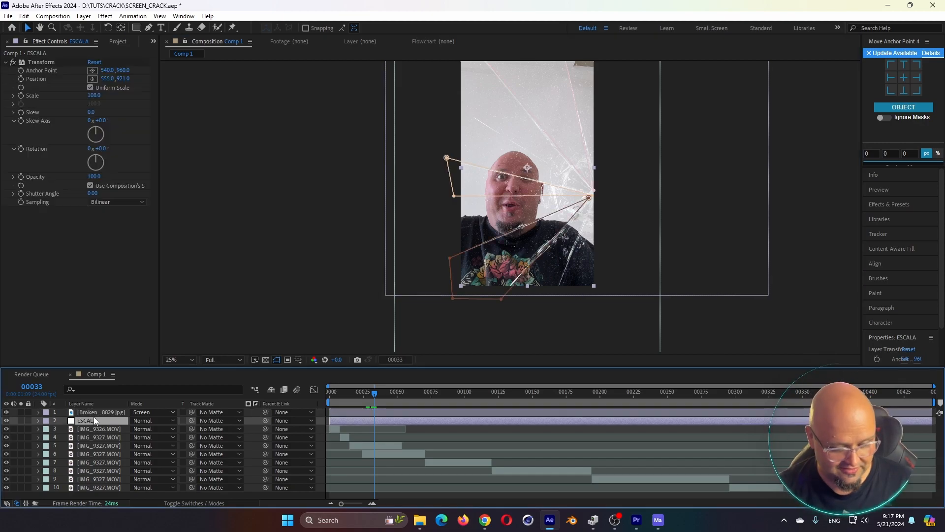
{"action": "key", "text": "ctrl+alt+y"}
{"action": "left_click_drag", "start_coordinate": [91, 420], "coordinate": [95, 429]}
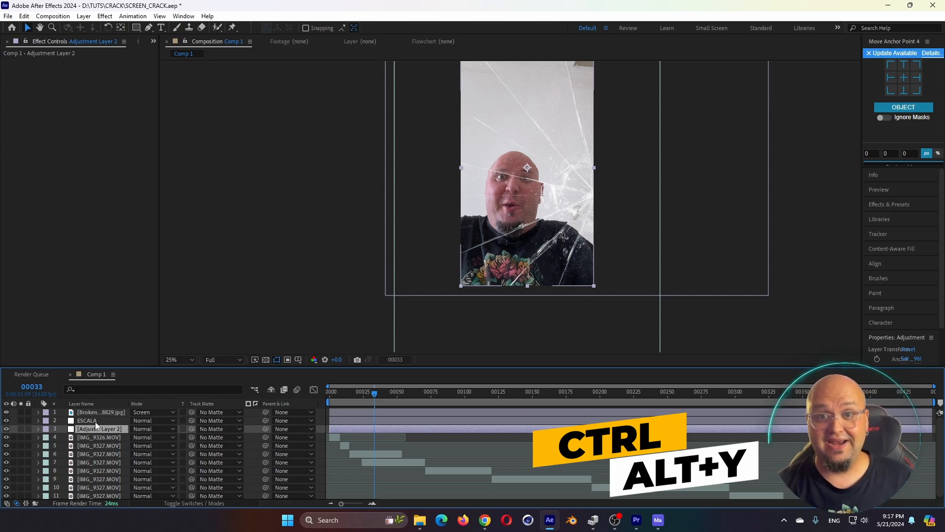
{"action": "key", "text": "Return"}
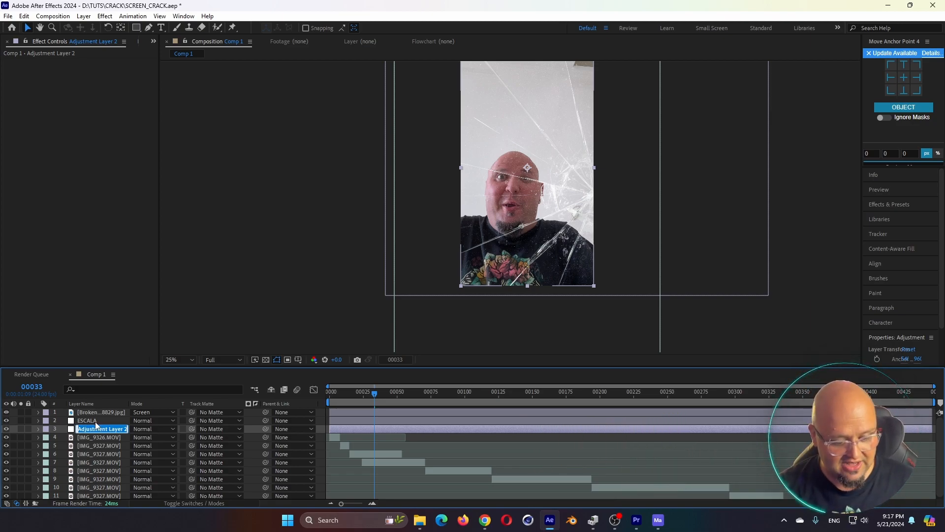
{"action": "type", "text": "FX01"}
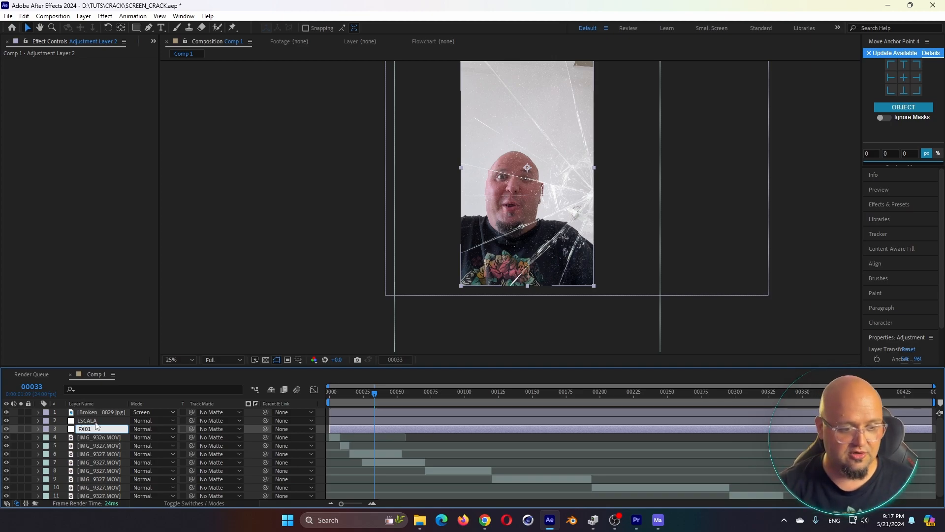
{"action": "key", "text": "Return"}
- Apply the MA Chromatic Aberration effect to FX01 and inspect the color fringing at frame 23
{"action": "key", "text": "shift+Page_Up"}
{"action": "left_click", "coordinate": [105, 16]}
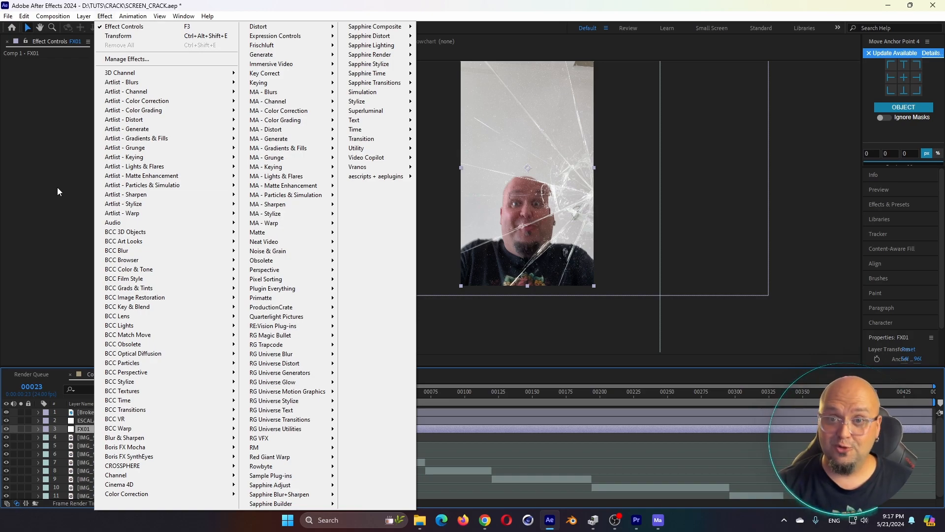
{"action": "mouse_move", "coordinate": [276, 105]}
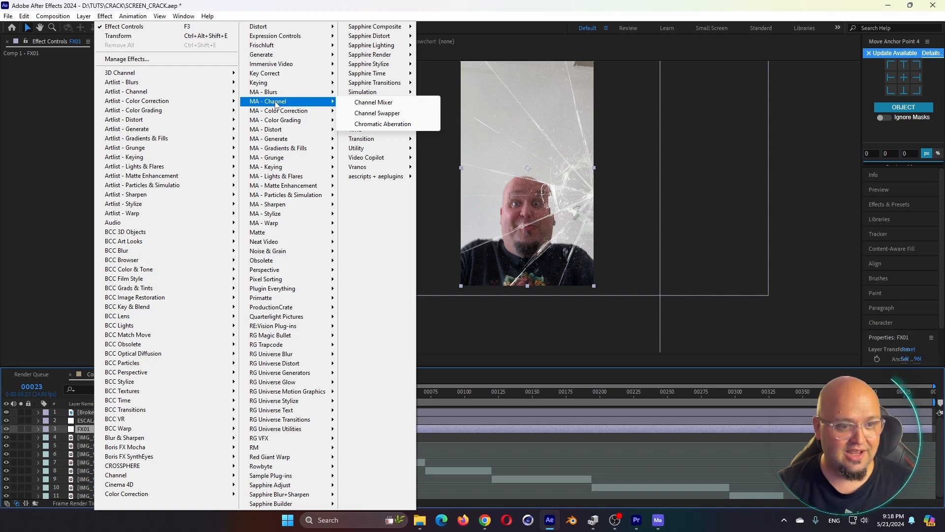
{"action": "left_click", "coordinate": [382, 123]}
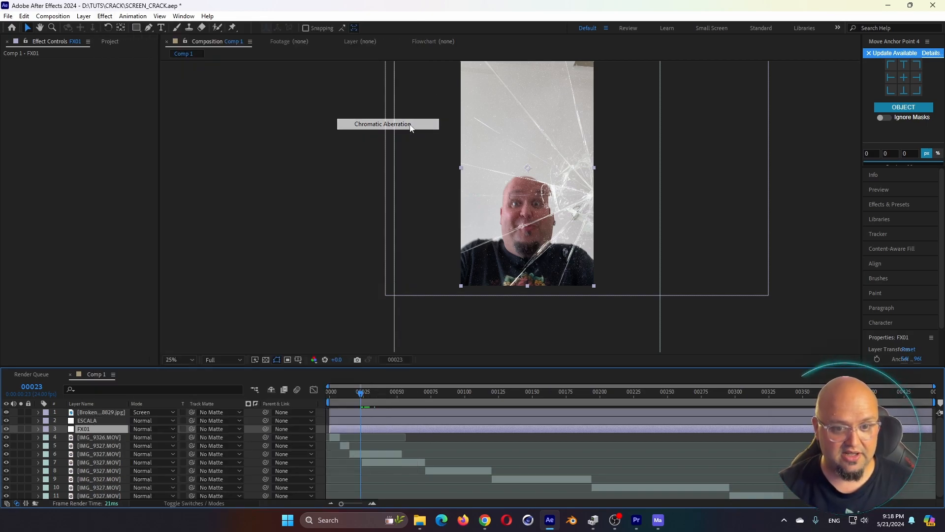
{"action": "scroll", "coordinate": [499, 192], "scroll_direction": "up", "scroll_amount": 4}
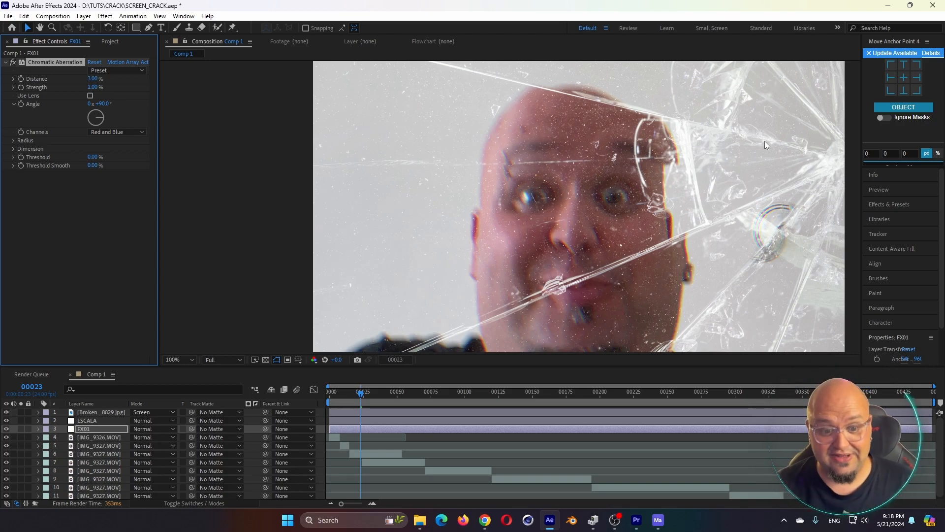
{"action": "scroll", "coordinate": [764, 142], "scroll_direction": "down", "scroll_amount": 2}
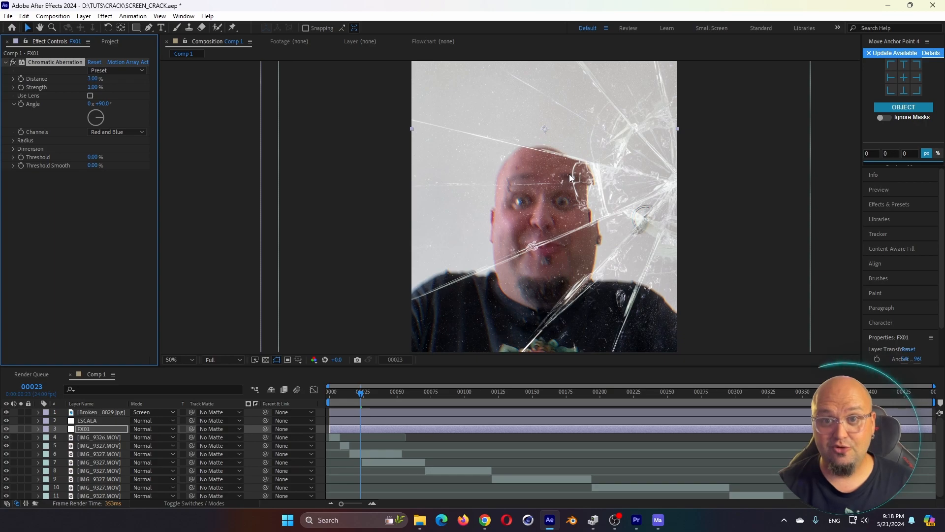
{"action": "scroll", "coordinate": [500, 242], "scroll_direction": "up", "scroll_amount": 2}
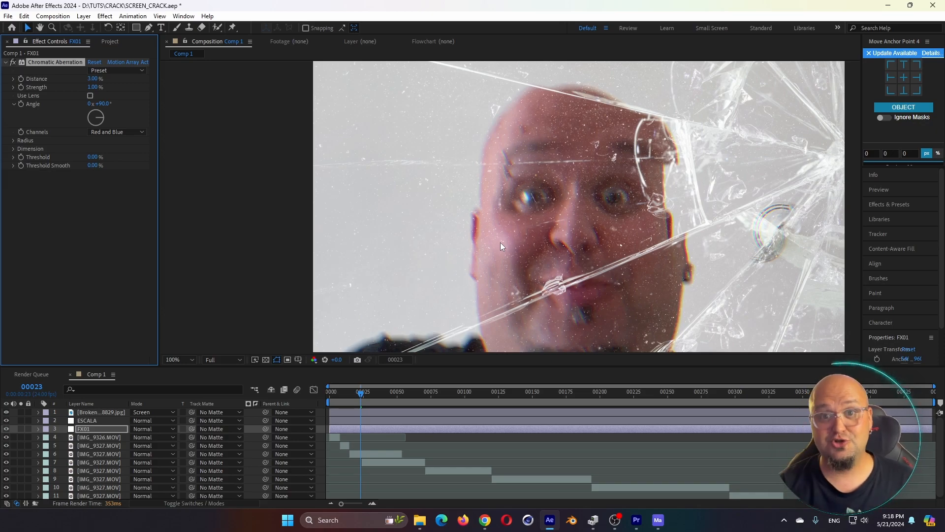
{"action": "scroll", "coordinate": [500, 244], "scroll_direction": "down", "scroll_amount": 2}
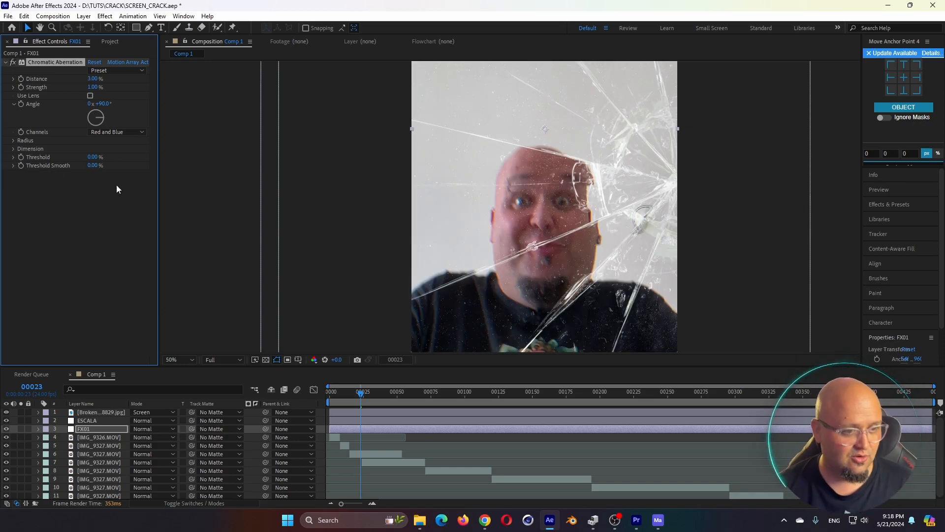
- Apply Curves to the broken-glass layer and steepen the RGB curve by moving its black point and white point inward
{"action": "left_click", "coordinate": [100, 412]}
{"action": "scroll", "coordinate": [557, 227], "scroll_direction": "up", "scroll_amount": 2}
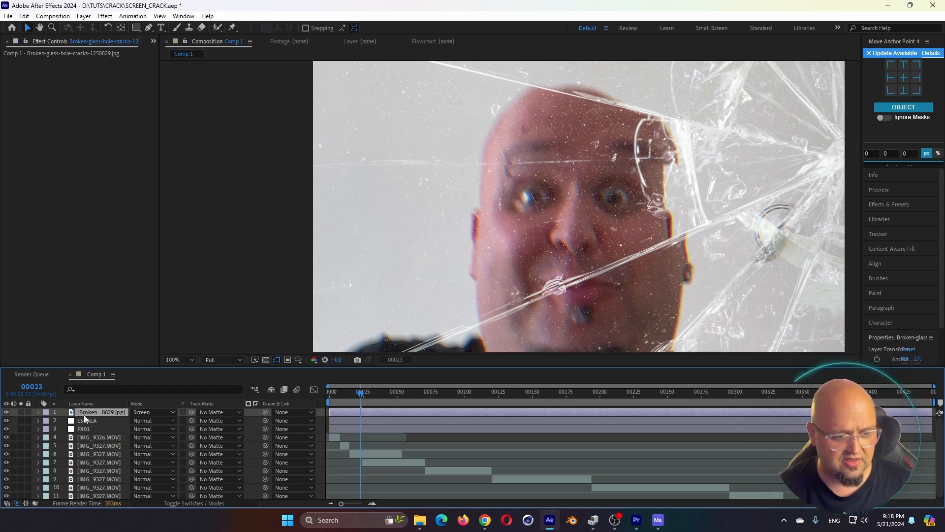
{"action": "key", "text": "ctrl+space"}
{"action": "type", "text": "curv"}
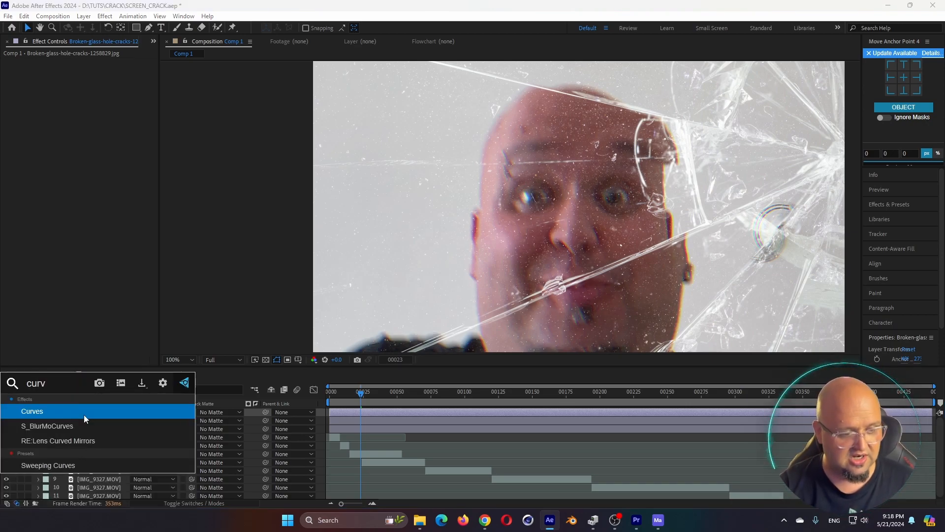
{"action": "left_click", "coordinate": [84, 414]}
{"action": "scroll", "coordinate": [477, 203], "scroll_direction": "up", "scroll_amount": 1}
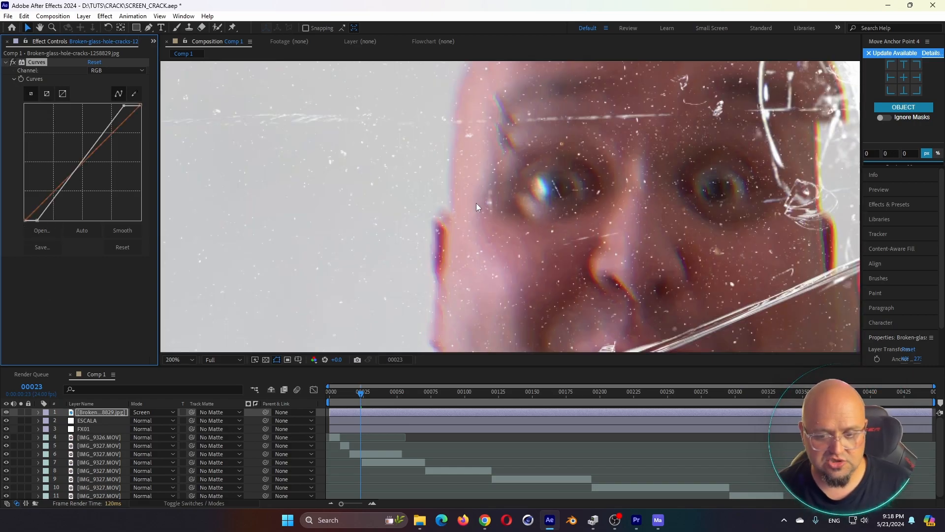
{"action": "scroll", "coordinate": [477, 204], "scroll_direction": "down", "scroll_amount": 1}
- Apply the MA Chromatic Aberration effect to the broken-glass layer as well
{"action": "left_click", "coordinate": [95, 418]}
{"action": "left_click", "coordinate": [102, 413]}
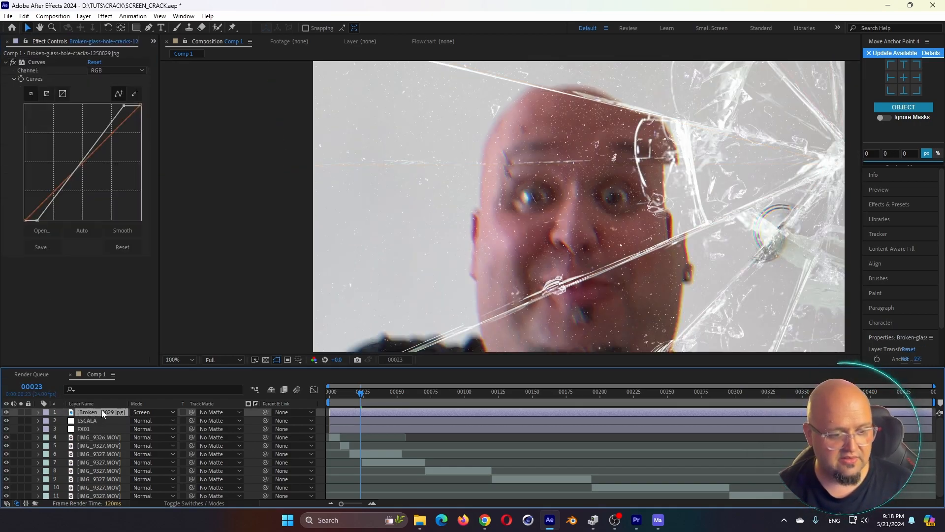
{"action": "left_click", "coordinate": [104, 16]}
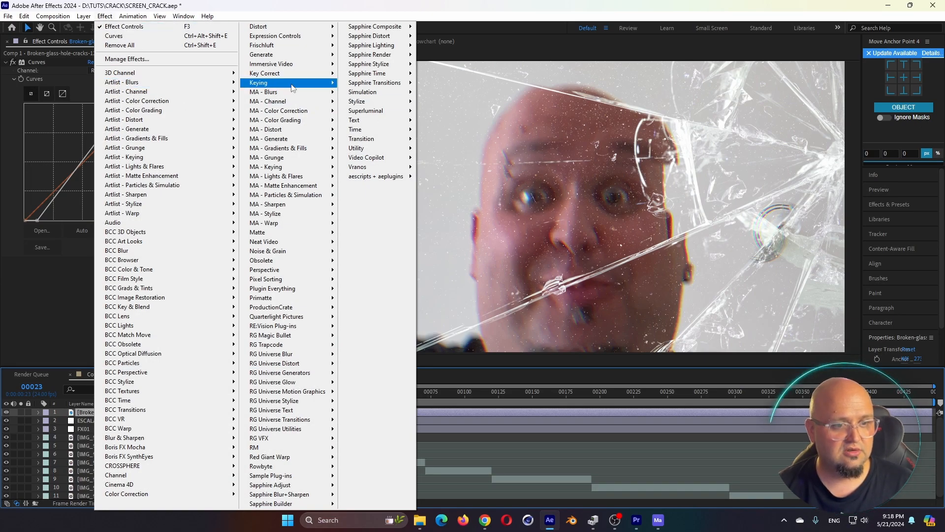
{"action": "mouse_move", "coordinate": [301, 101]}
{"action": "left_click", "coordinate": [370, 124]}
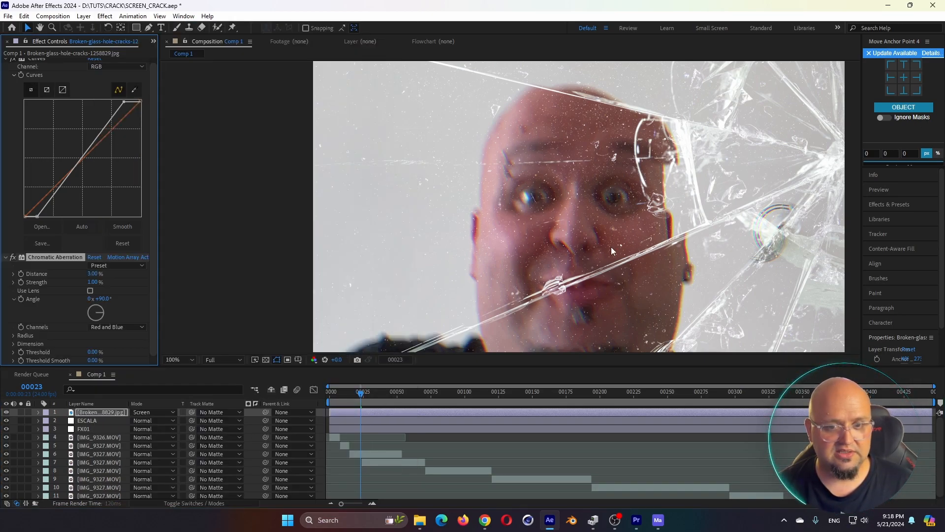
- Inspect the chromatic aberration on the broken glass at frame 23, return to frame 0, and reveal the glass layer's Scale property
{"action": "key", "text": "period"}
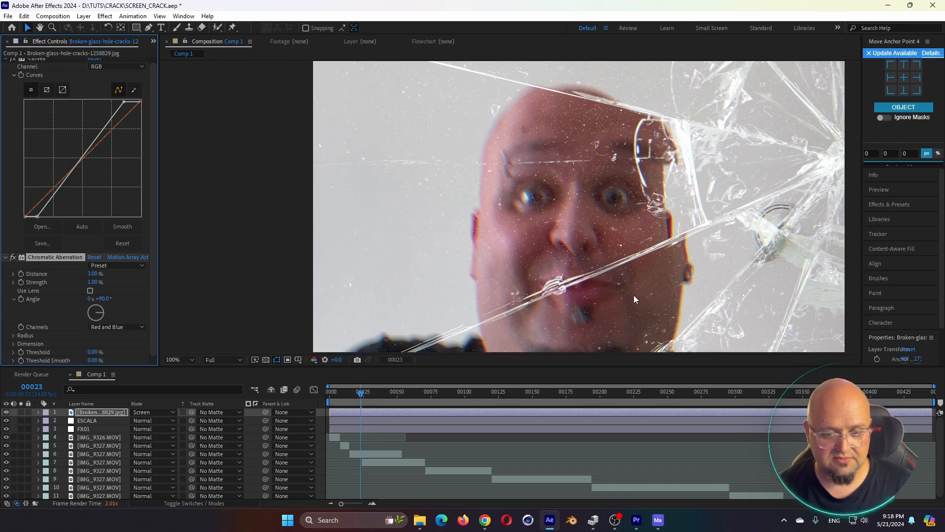
{"action": "key", "text": "comma"}
{"action": "key", "text": "comma"}
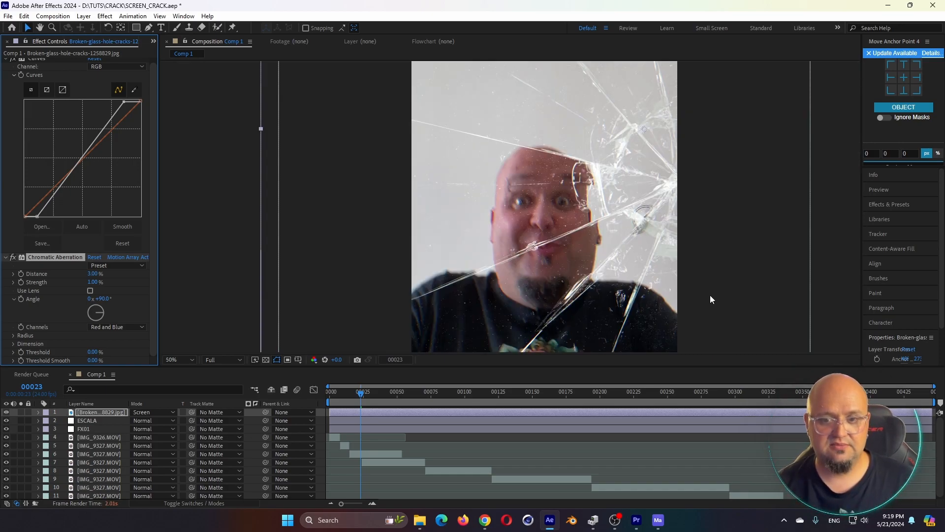
{"action": "left_click", "coordinate": [331, 392]}
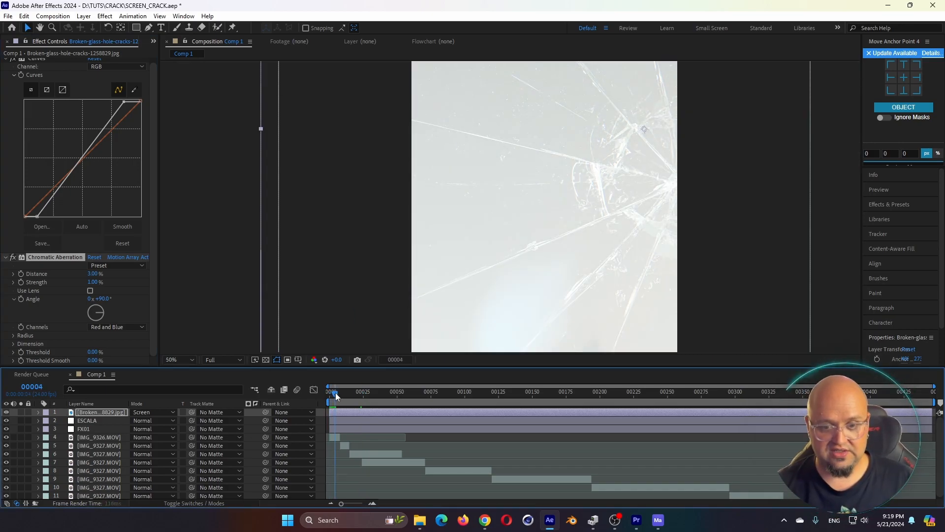
{"action": "left_click_drag", "start_coordinate": [330, 396], "coordinate": [328, 395]}
{"action": "left_click", "coordinate": [94, 412]}
{"action": "key", "text": "s"}
{"action": "key", "text": "q"}
{"action": "key", "text": "q"}
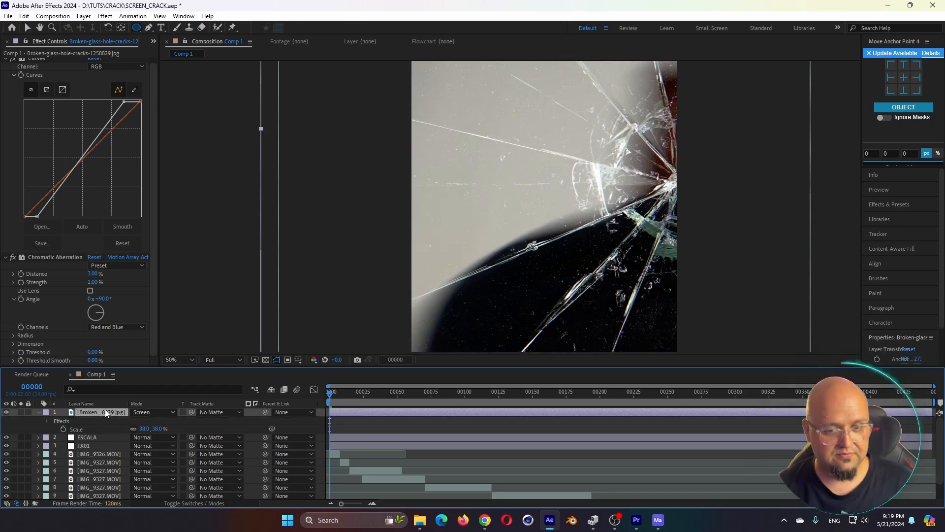
- Create a 1080 x 1920 black solid at the top of the layer stack and pre-compose it as MSK
{"action": "key", "text": "ctrl+y"}
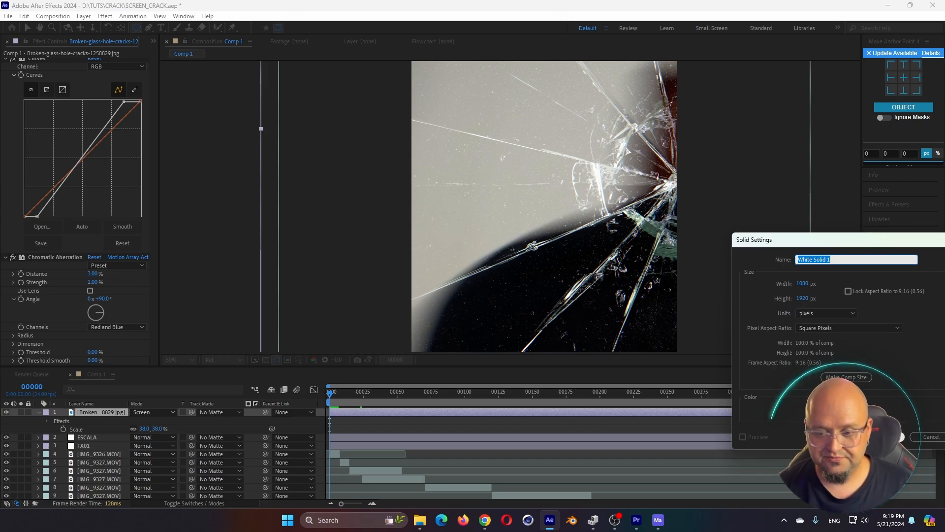
{"action": "left_click", "coordinate": [835, 409]}
{"action": "key", "text": "ctrl+shift+c"}
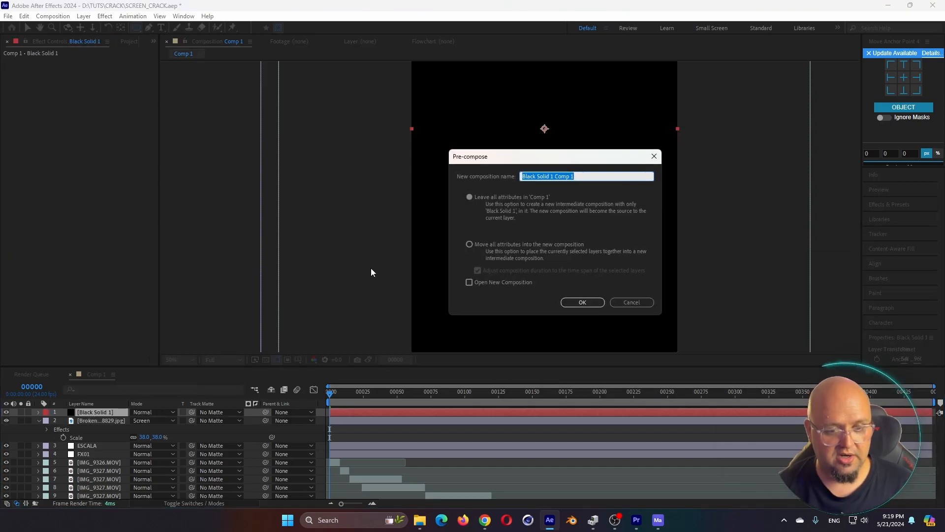
{"action": "type", "text": "MSK"}
{"action": "key", "text": "Return"}
- Copy the broken-glass layer into the MSK composition above the black solid and make it a guide layer
{"action": "left_click", "coordinate": [99, 419]}
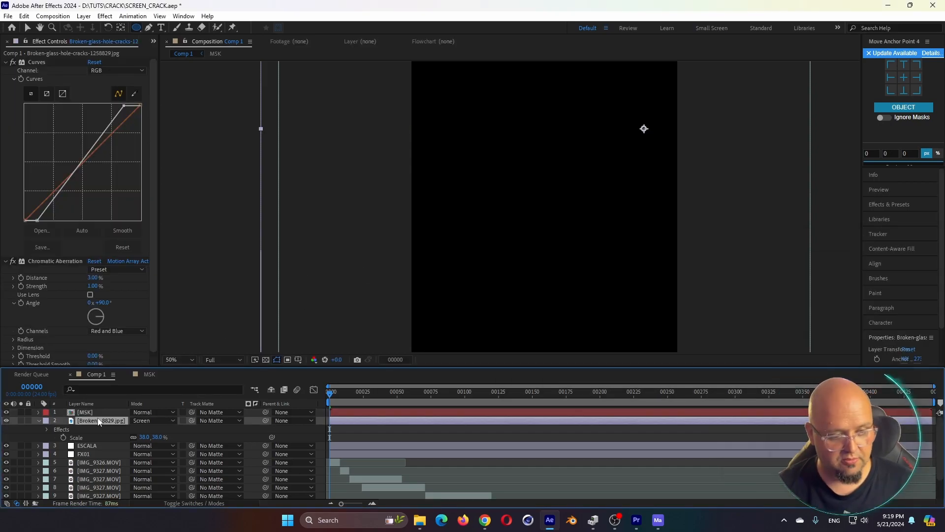
{"action": "double_click", "coordinate": [96, 409]}
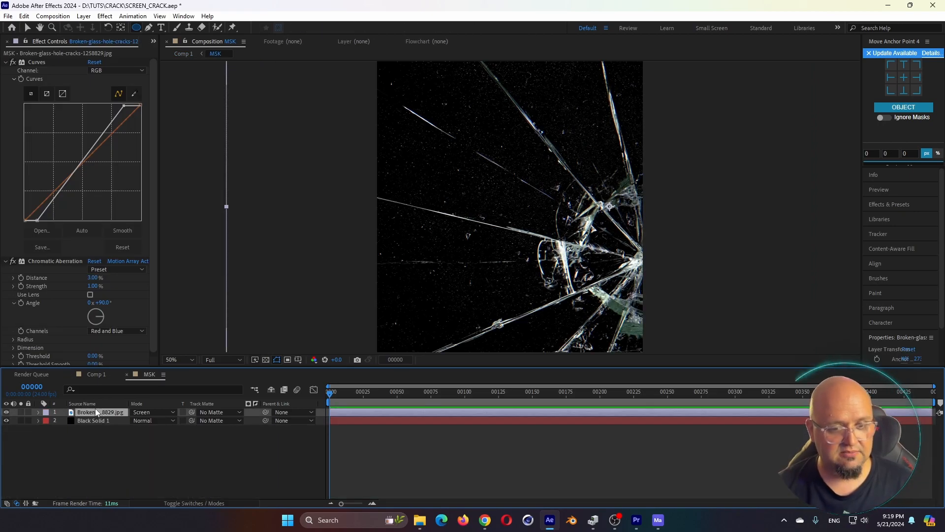
{"action": "right_click", "coordinate": [96, 412]}
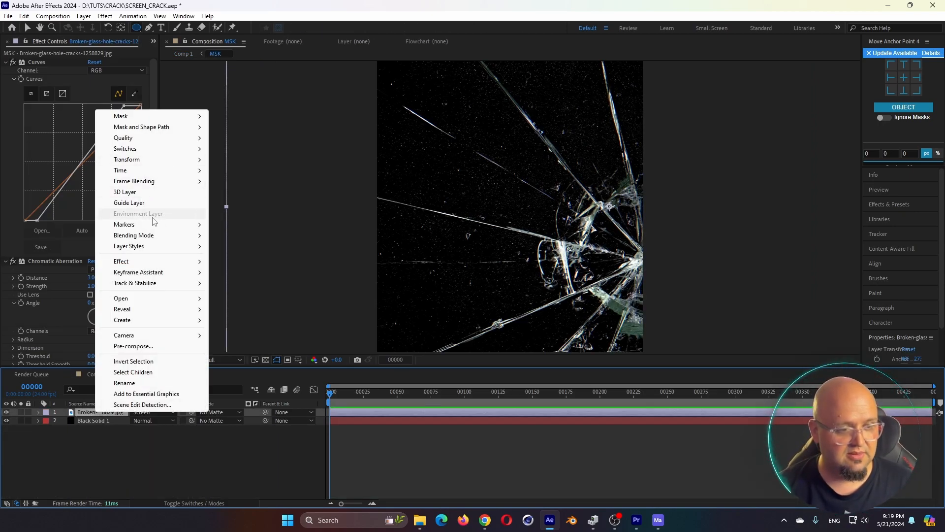
{"action": "left_click", "coordinate": [129, 203]}
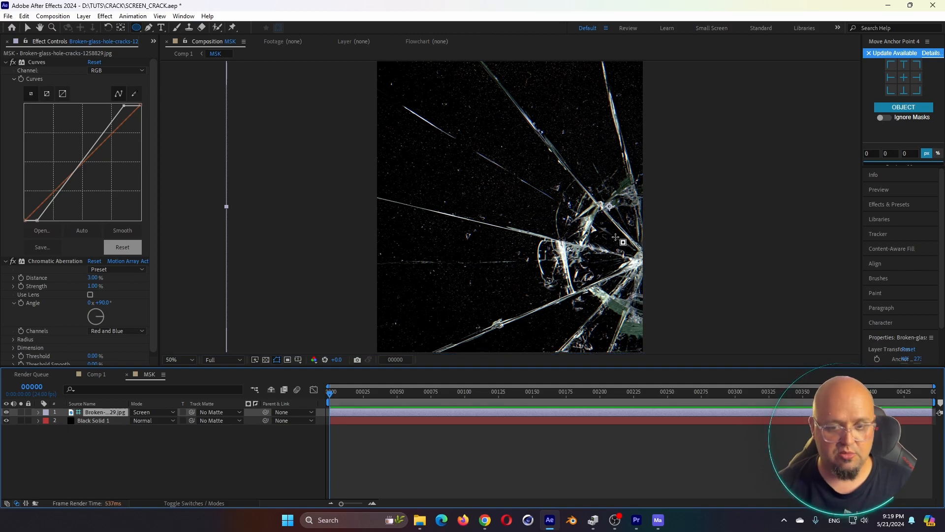
{"action": "key", "text": "comma"}
{"action": "key", "text": "comma"}
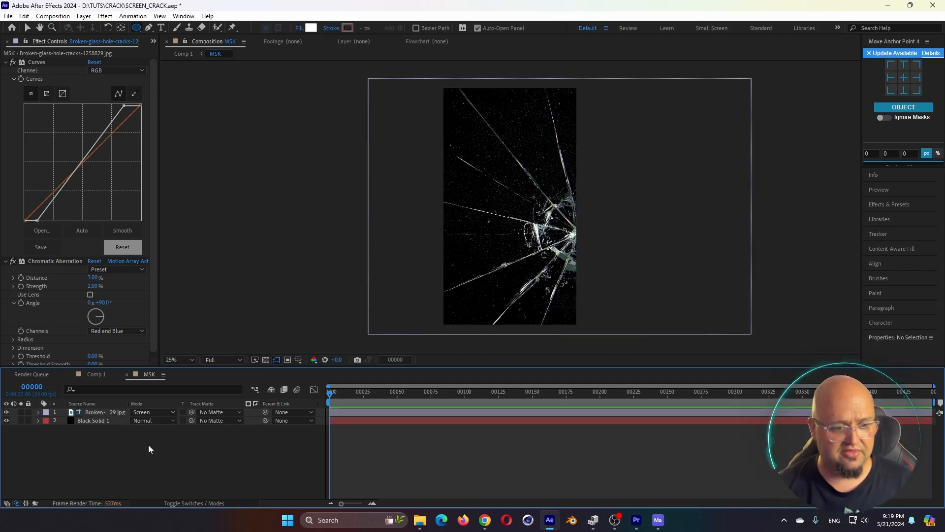
- Create a white solid in MSK with a circular mask centred near the glass impact point, feathered 149 pixels
{"action": "key", "text": "ctrl+y"}
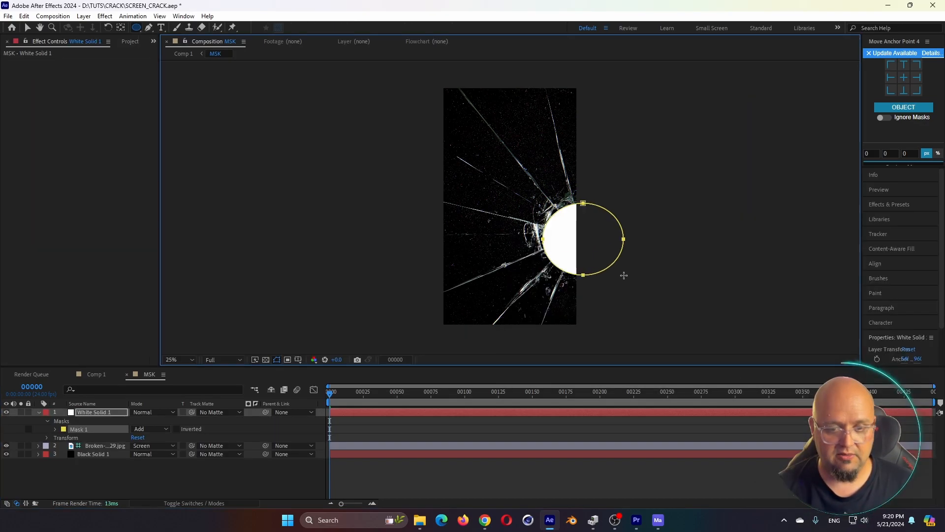
{"action": "left_click_drag", "start_coordinate": [622, 268], "coordinate": [633, 294]}
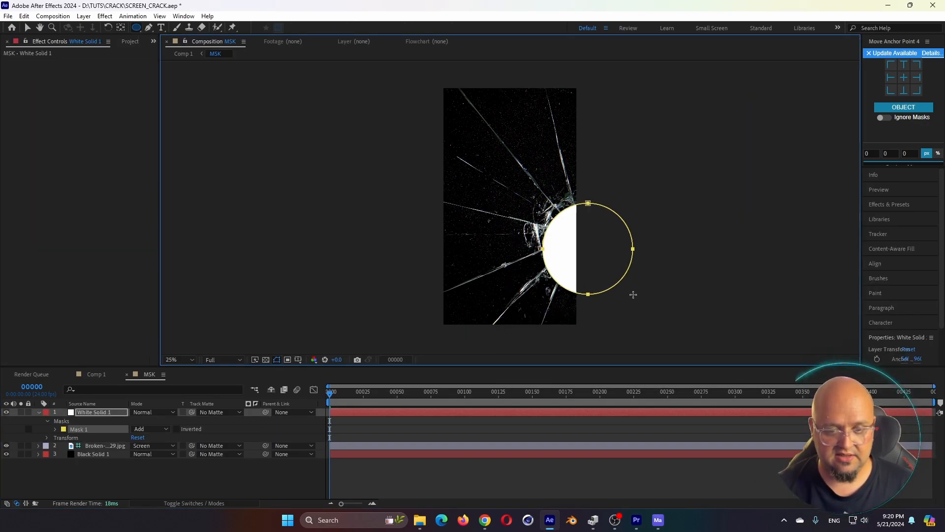
{"action": "left_click_drag", "start_coordinate": [633, 294], "coordinate": [635, 294]}
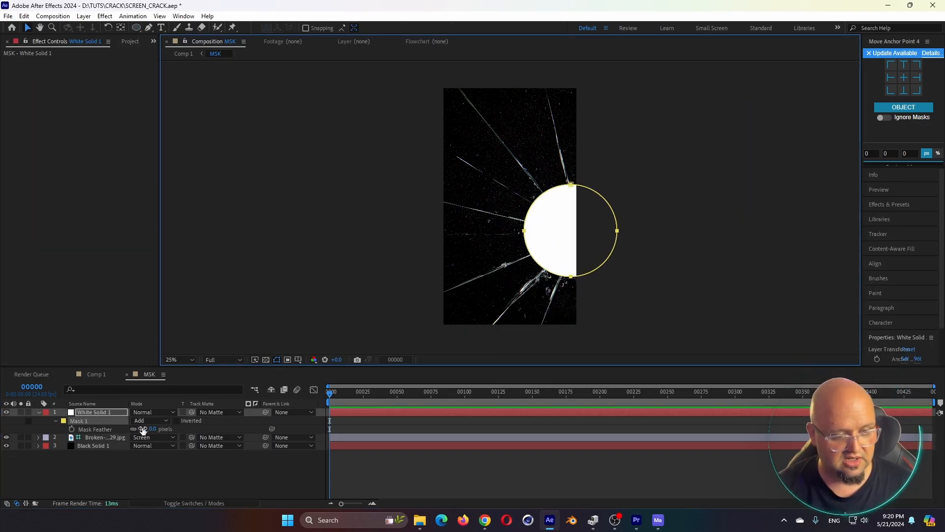
{"action": "left_click_drag", "start_coordinate": [143, 429], "coordinate": [209, 433]}
{"action": "key", "text": "f"}
- Animate the circular mask's expansion from -347 pixels at frame 0 to 1264 pixels at frame 12
{"action": "key", "text": "m"}
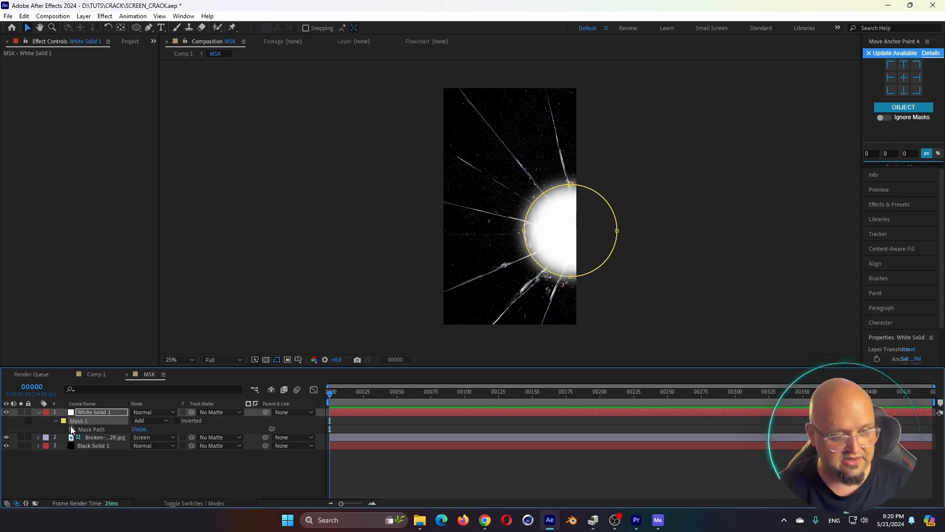
{"action": "key", "text": "m"}
{"action": "key", "text": "m"}
{"action": "left_click", "coordinate": [72, 453]}
{"action": "left_click_drag", "start_coordinate": [138, 454], "coordinate": [2, 493]}
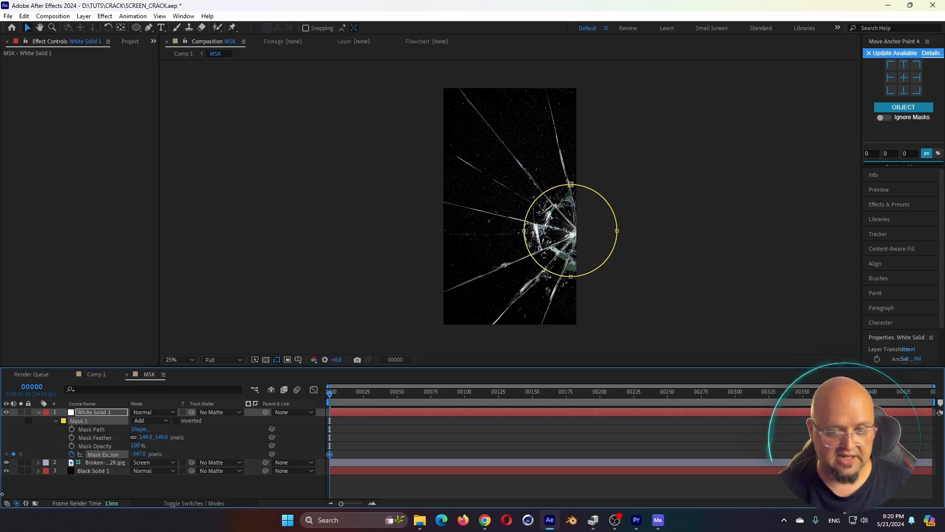
{"action": "left_click", "coordinate": [348, 397]}
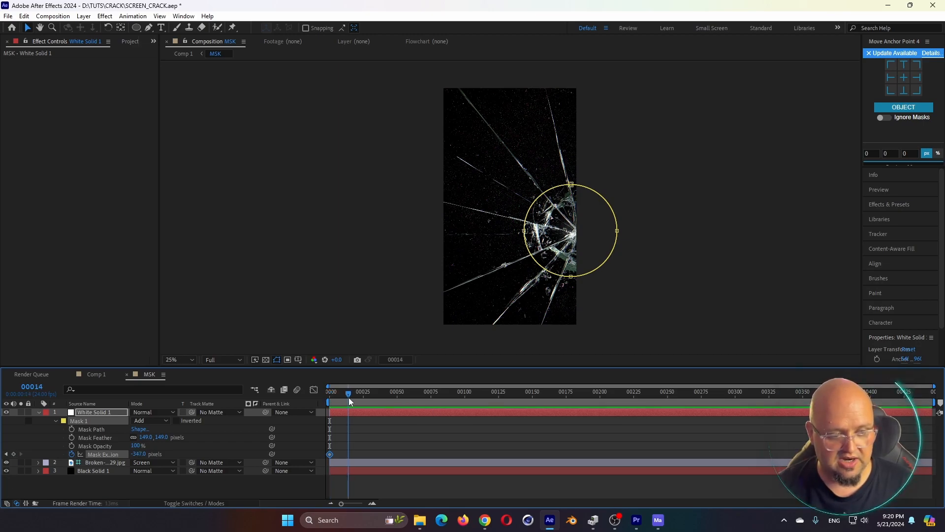
{"action": "left_click_drag", "start_coordinate": [347, 397], "coordinate": [347, 398]}
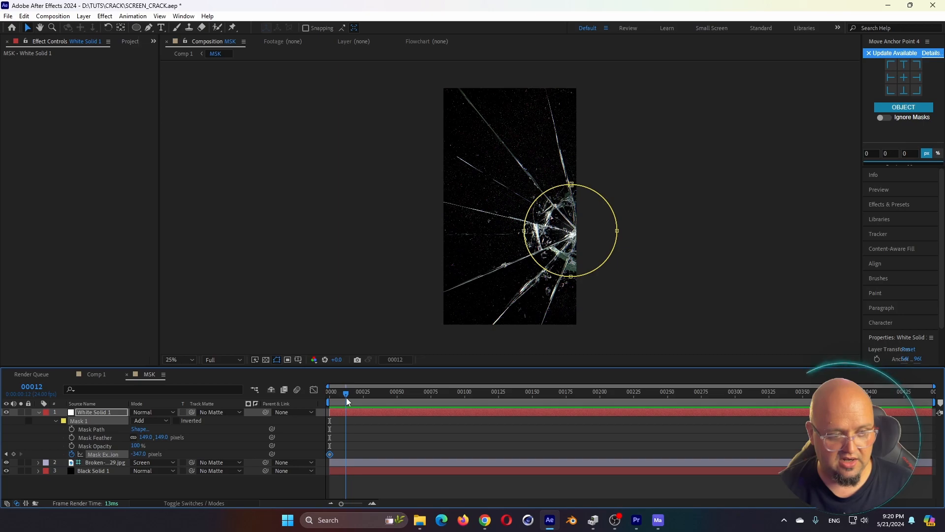
{"action": "left_click_drag", "start_coordinate": [138, 457], "coordinate": [932, 456]}
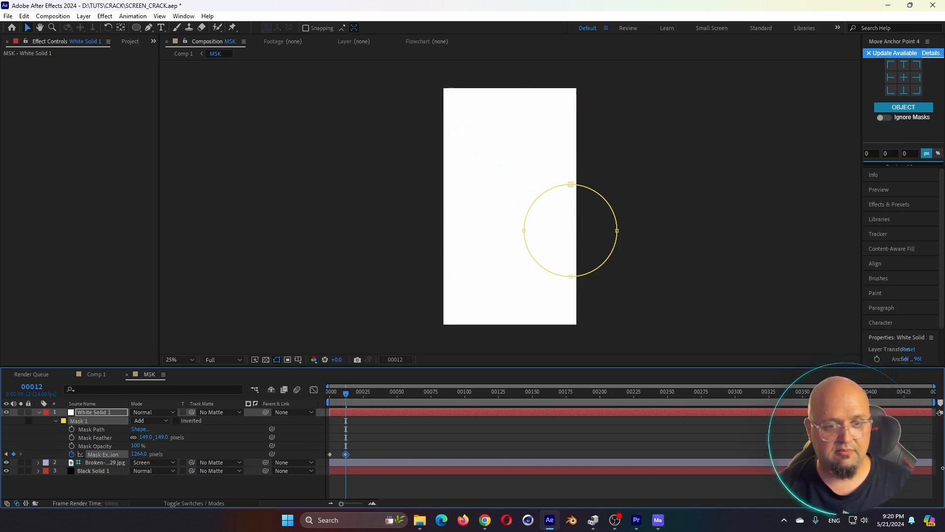
- Apply Easy Ease to both Mask Expansion keyframes and keep them selected
{"action": "left_click_drag", "start_coordinate": [367, 444], "coordinate": [333, 453]}
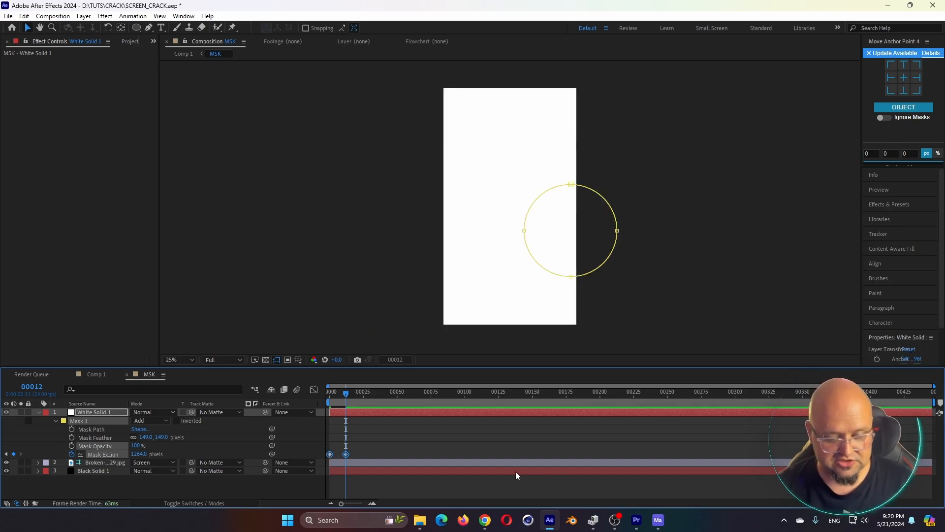
{"action": "key", "text": "F9"}
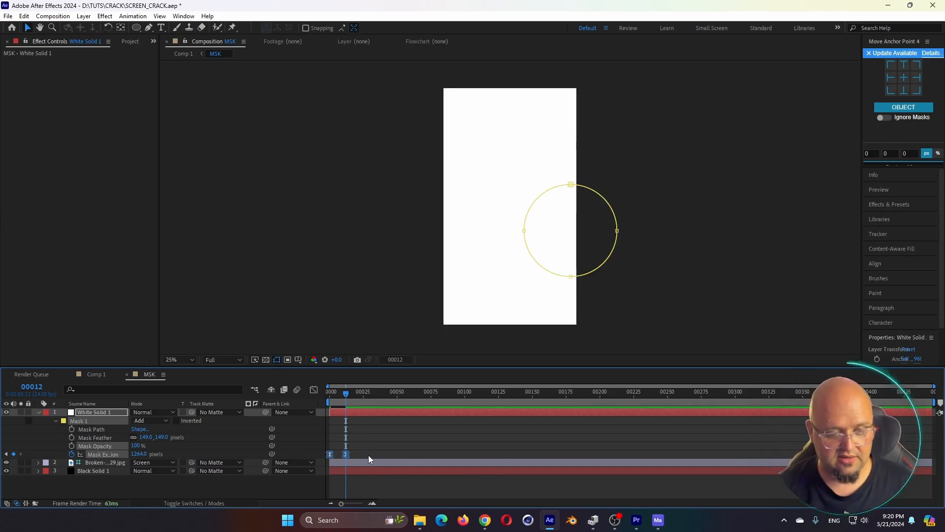
{"action": "left_click_drag", "start_coordinate": [363, 443], "coordinate": [327, 457]}
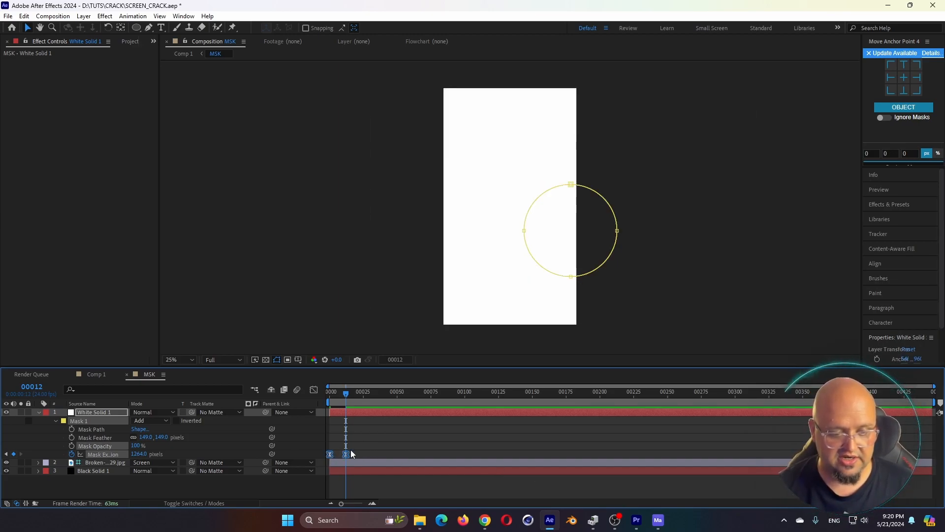
- Reshape the Mask Expansion speed graph so the speed peaks early and decays gradually toward frame 12, and preview it
{"action": "left_click", "coordinate": [313, 390]}
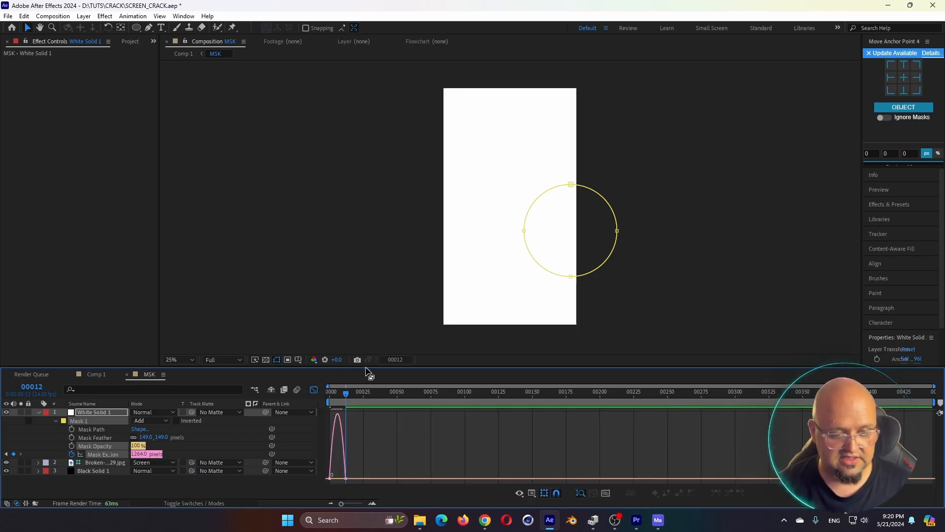
{"action": "left_click_drag", "start_coordinate": [368, 365], "coordinate": [388, 281]}
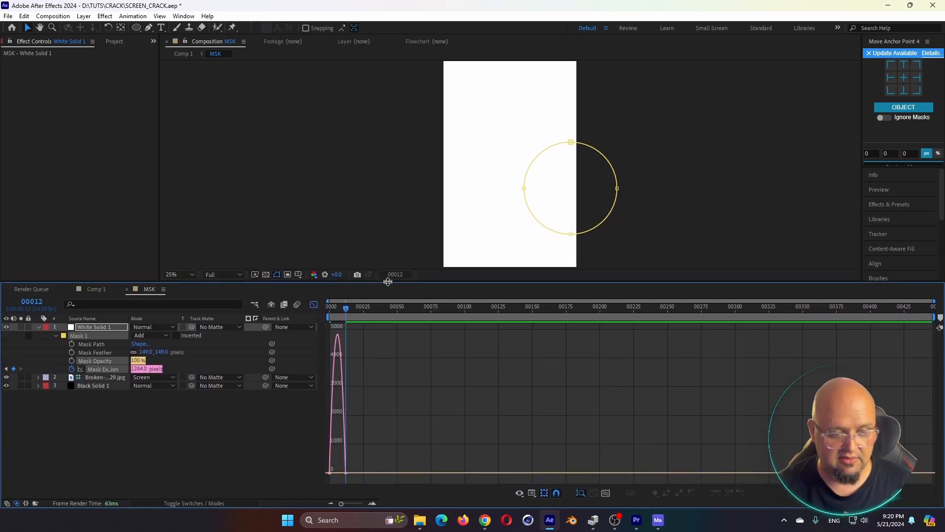
{"action": "right_click", "coordinate": [353, 429]}
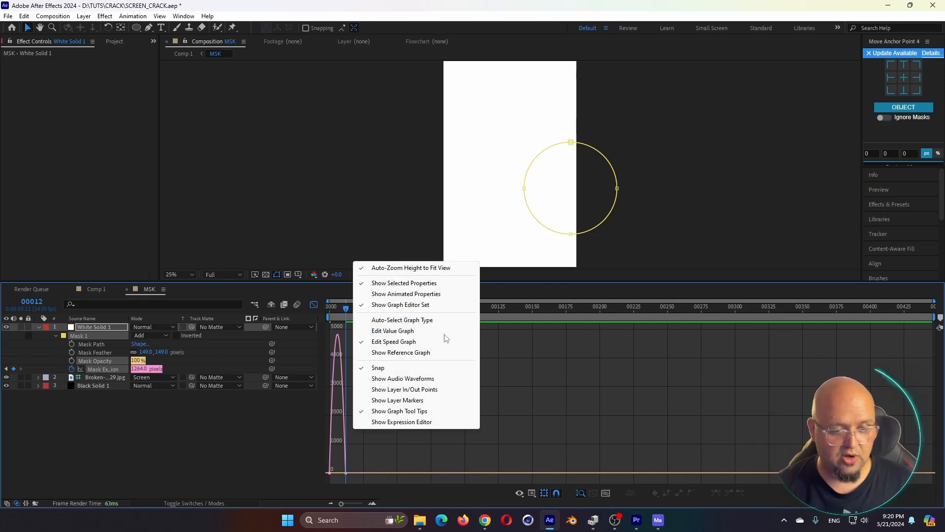
{"action": "left_click", "coordinate": [405, 333]}
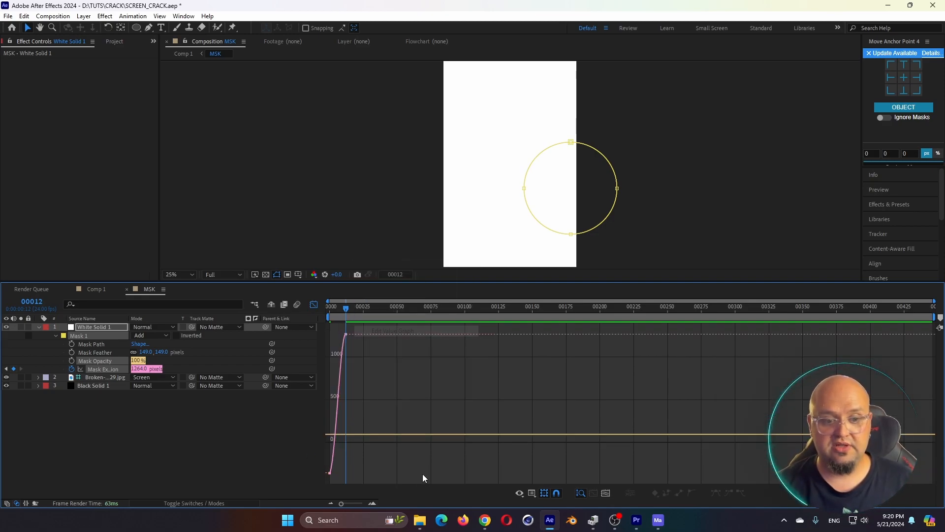
{"action": "right_click", "coordinate": [371, 393]}
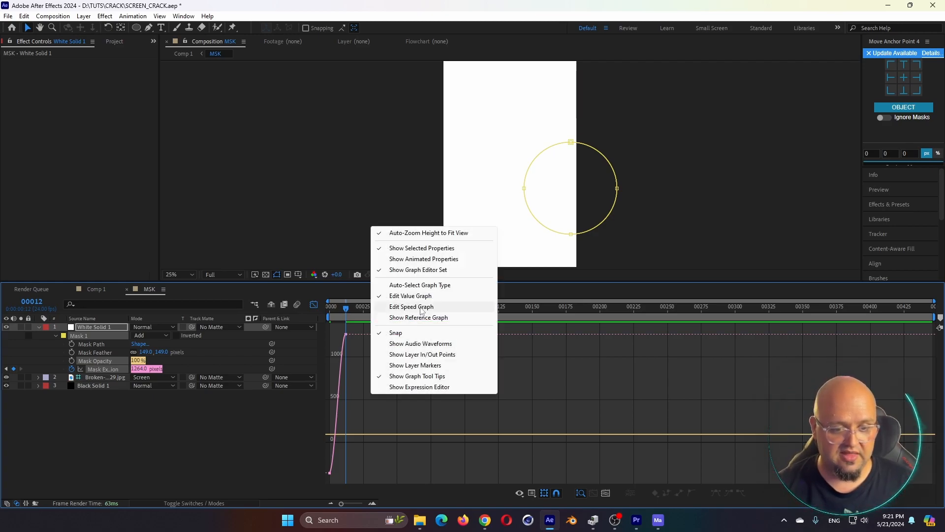
{"action": "left_click", "coordinate": [420, 308]}
{"action": "left_click_drag", "start_coordinate": [385, 443], "coordinate": [329, 480]}
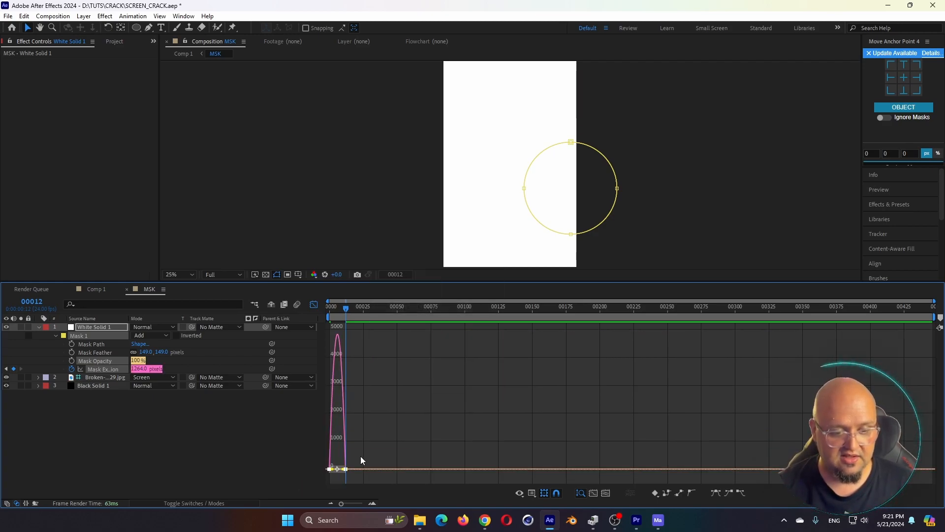
{"action": "left_click_drag", "start_coordinate": [933, 301], "coordinate": [456, 301]}
{"action": "left_click_drag", "start_coordinate": [395, 471], "coordinate": [343, 471]}
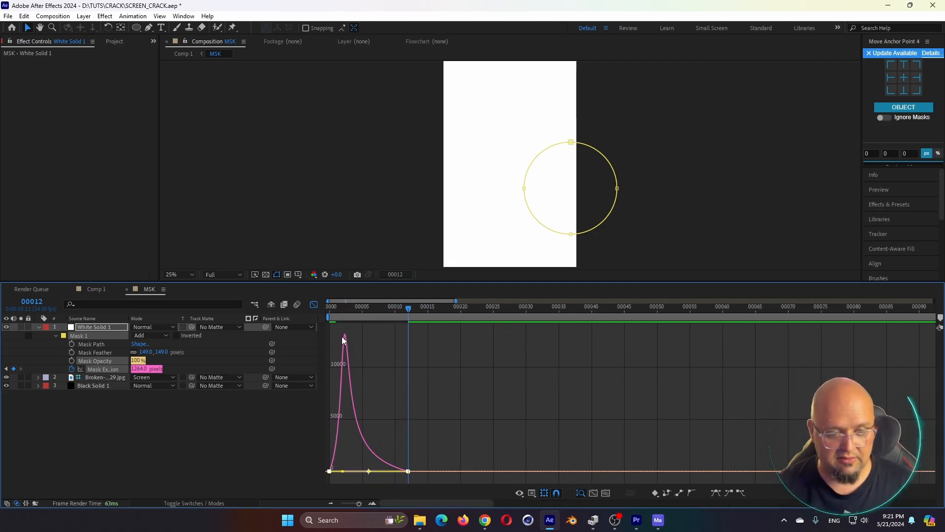
{"action": "mouse_move", "coordinate": [337, 308]}
{"action": "left_mouse_down"}
{"action": "mouse_move", "coordinate": [350, 313]}
{"action": "mouse_move", "coordinate": [329, 316]}
{"action": "left_mouse_up"}
{"action": "key", "text": "space"}
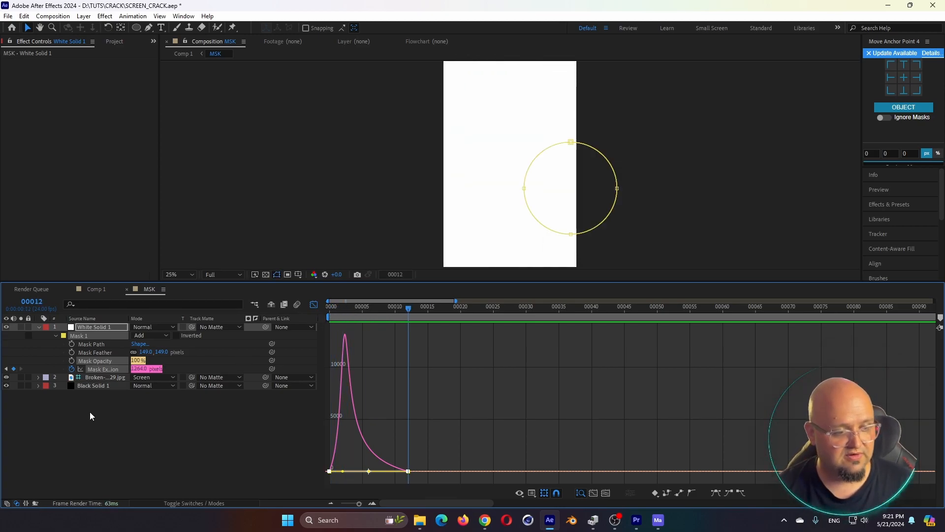
- In Comp 1, assign MSK as the broken-glass layer's luma track matte and check the reveal from frame 0
{"action": "left_click", "coordinate": [41, 327]}
{"action": "left_click", "coordinate": [97, 336]}
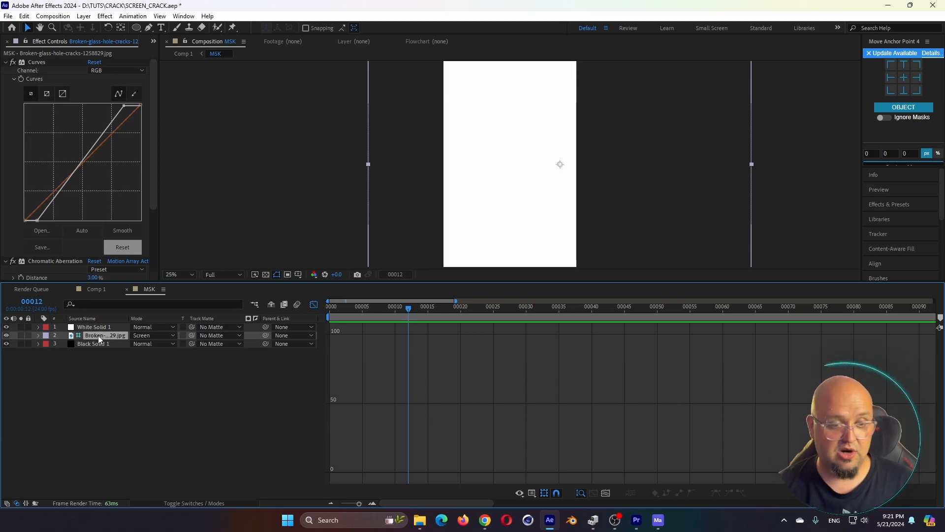
{"action": "left_click", "coordinate": [185, 55]}
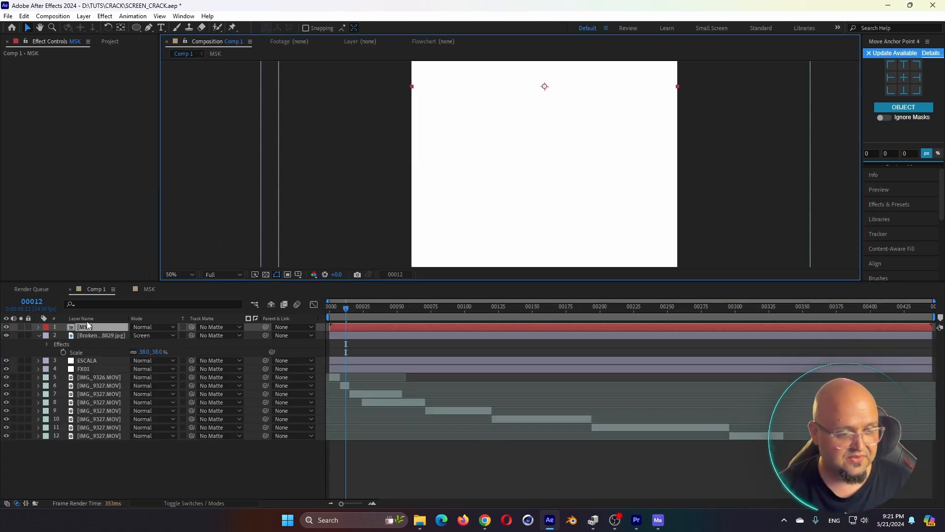
{"action": "left_click", "coordinate": [97, 336]}
{"action": "left_click_drag", "start_coordinate": [191, 334], "coordinate": [113, 329]}
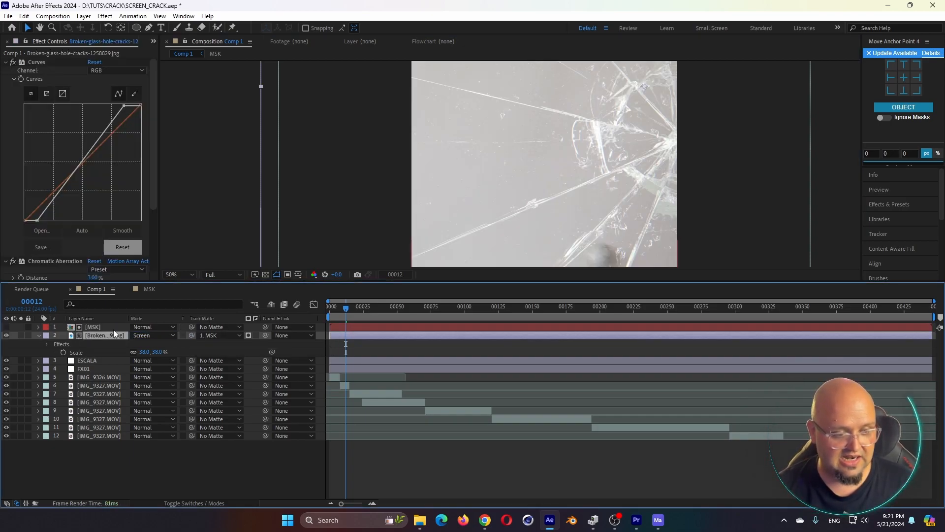
{"action": "left_click", "coordinate": [248, 336]}
{"action": "left_click_drag", "start_coordinate": [346, 309], "coordinate": [326, 310]}
- Assign the MSK layer as the track matte of the ESCALA adjustment layer
{"action": "left_click", "coordinate": [93, 328]}
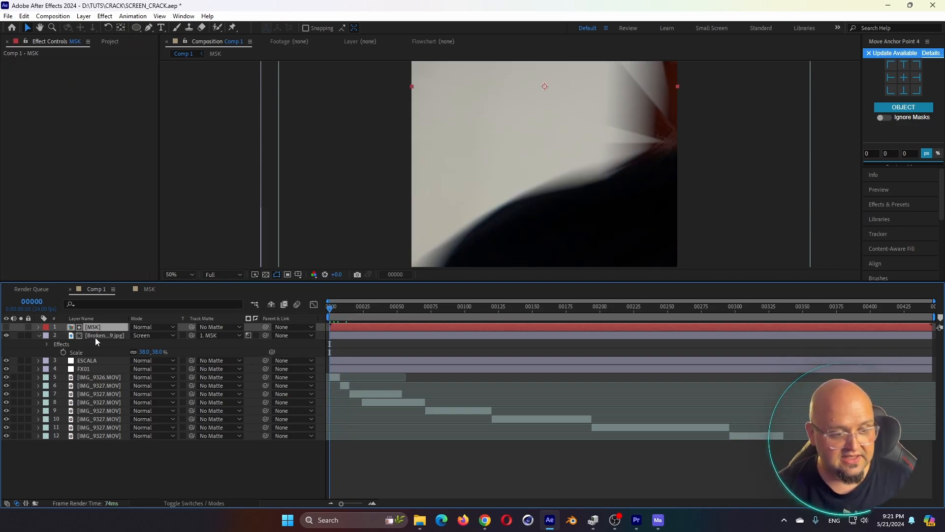
{"action": "left_click", "coordinate": [87, 360]}
{"action": "left_click_drag", "start_coordinate": [191, 360], "coordinate": [102, 328]}
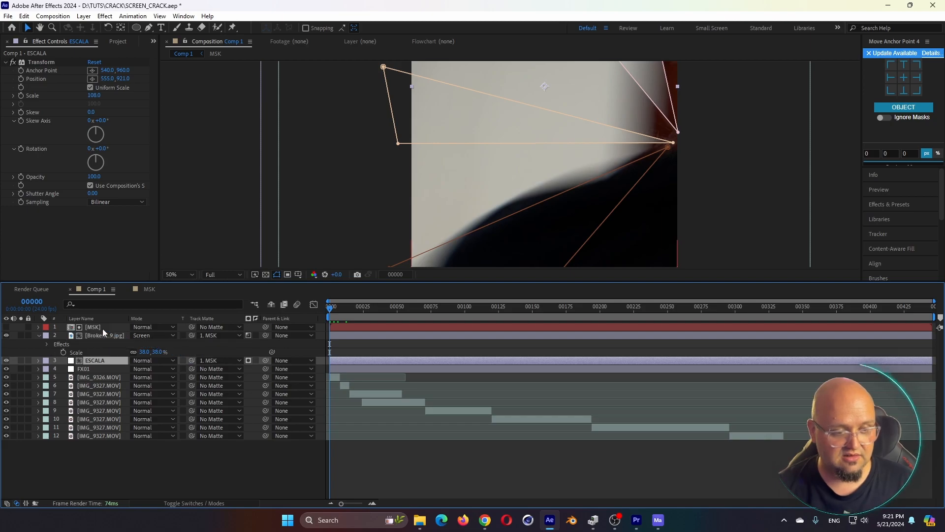
- Switch the ESCALA layer's track matte from alpha to luma and preview the reveal from frame 0
{"action": "left_click", "coordinate": [248, 360]}
{"action": "scroll", "coordinate": [455, 242], "scroll_direction": "down", "scroll_amount": 4}
{"action": "key", "text": "space"}
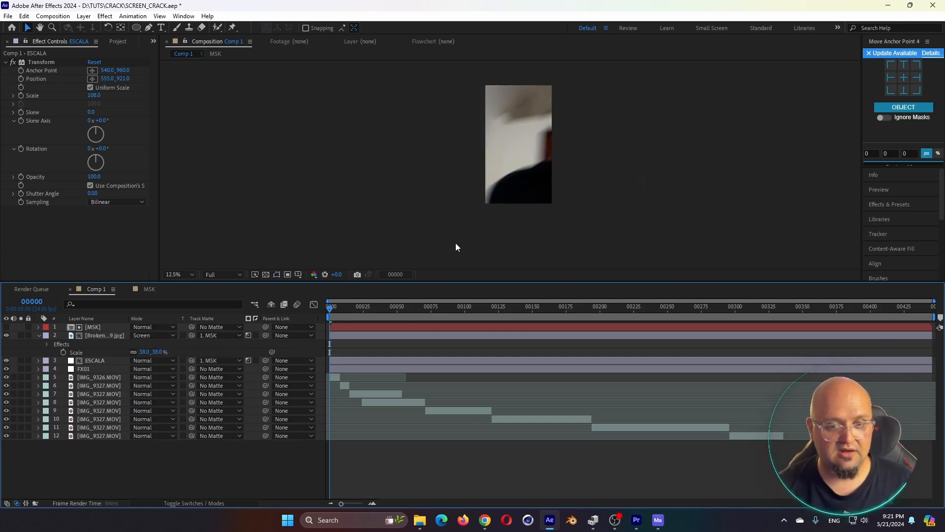
{"action": "key", "text": "space"}
- Examine the crack's spread frame by frame from frame 2 to frame 12
{"action": "left_click_drag", "start_coordinate": [329, 313], "coordinate": [332, 314]}
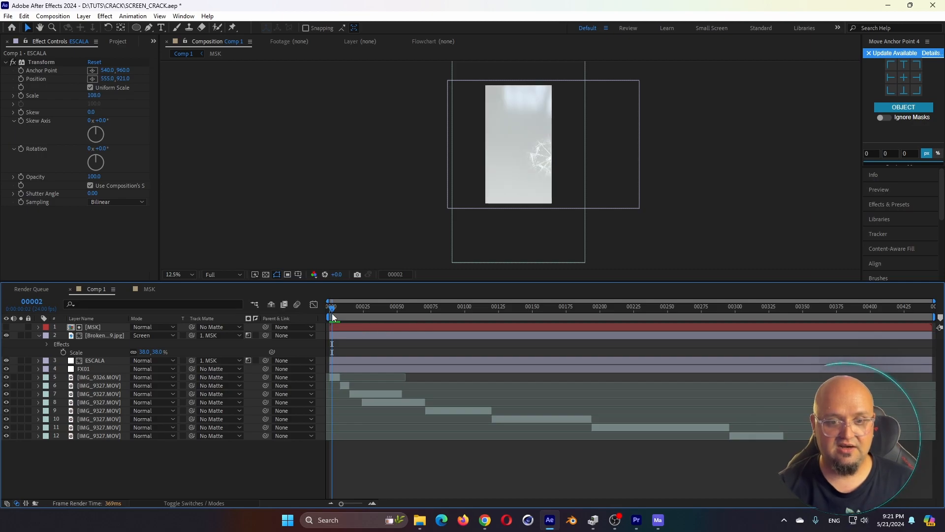
{"action": "key", "text": "Page_Down"}
{"action": "key", "text": "Page_Down"}
{"action": "key", "text": "Page_Down"}
{"action": "key", "text": "Page_Down"}
{"action": "key", "text": "Page_Down"}
{"action": "key", "text": "Page_Down"}
{"action": "key", "text": "Page_Down"}
{"action": "key", "text": "Page_Down"}
{"action": "key", "text": "Page_Down"}
{"action": "key", "text": "Page_Down"}
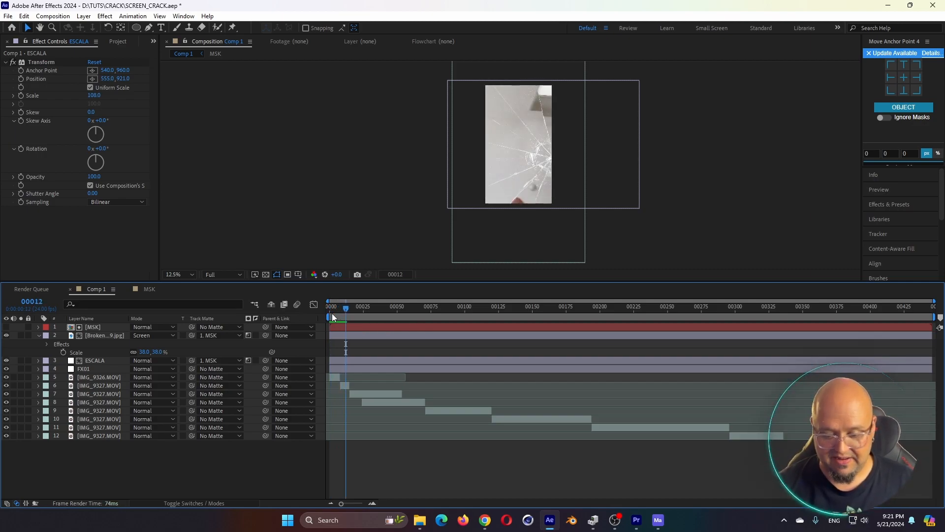
{"action": "key", "text": "Home"}
- Enlarge the composition viewer and inspect the crack reveal at frames 6 and 3 with the MSK layer selected
{"action": "left_click", "coordinate": [93, 327]}
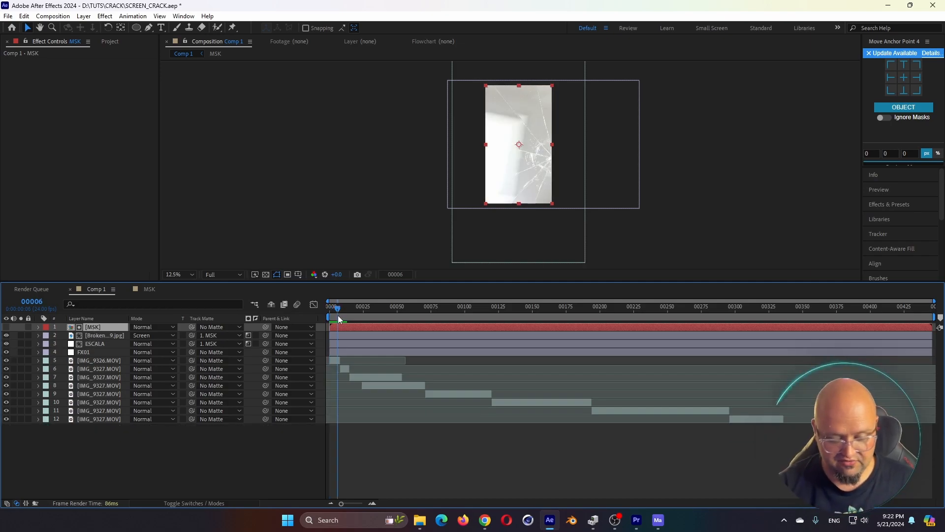
{"action": "key", "text": "period"}
{"action": "key", "text": "period"}
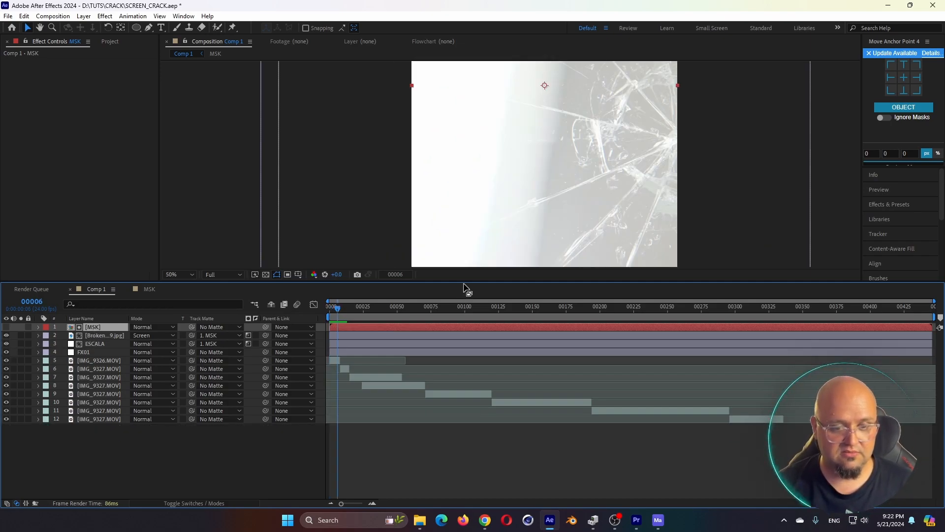
{"action": "left_click_drag", "start_coordinate": [465, 282], "coordinate": [466, 367]}
{"action": "scroll", "coordinate": [570, 231], "scroll_direction": "down", "scroll_amount": 2}
{"action": "left_click_drag", "start_coordinate": [337, 399], "coordinate": [333, 402]}
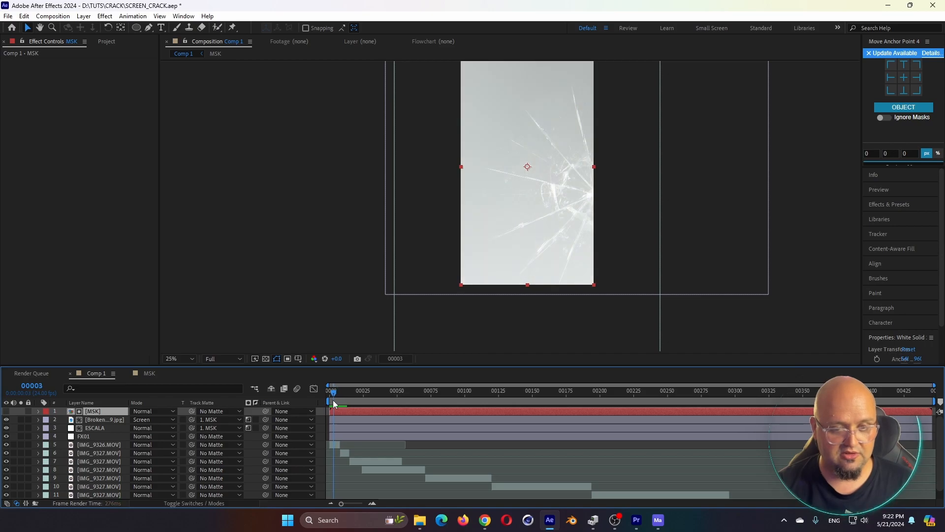
- Switch to Motion Array Hub to look at the Derez plugin, and return to After Effects
{"action": "left_click", "coordinate": [658, 520]}
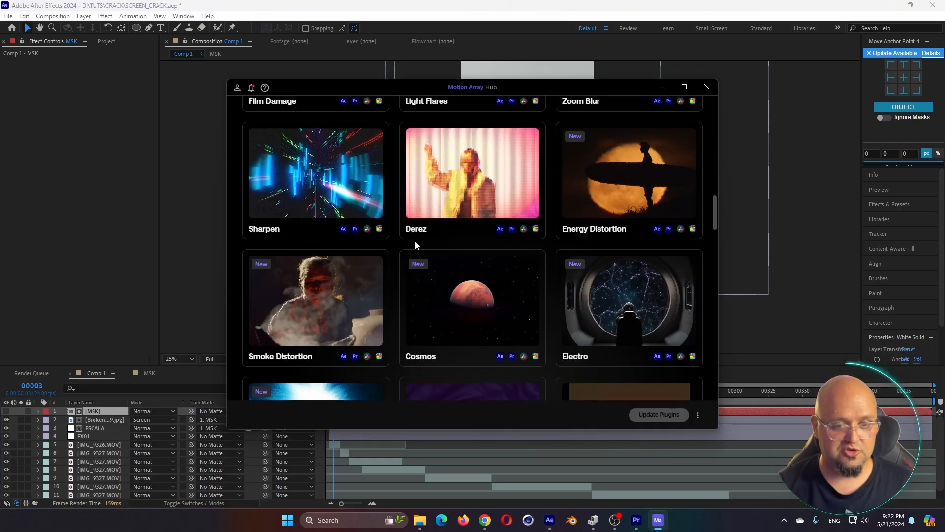
{"action": "scroll", "coordinate": [414, 241], "scroll_direction": "up", "scroll_amount": 1}
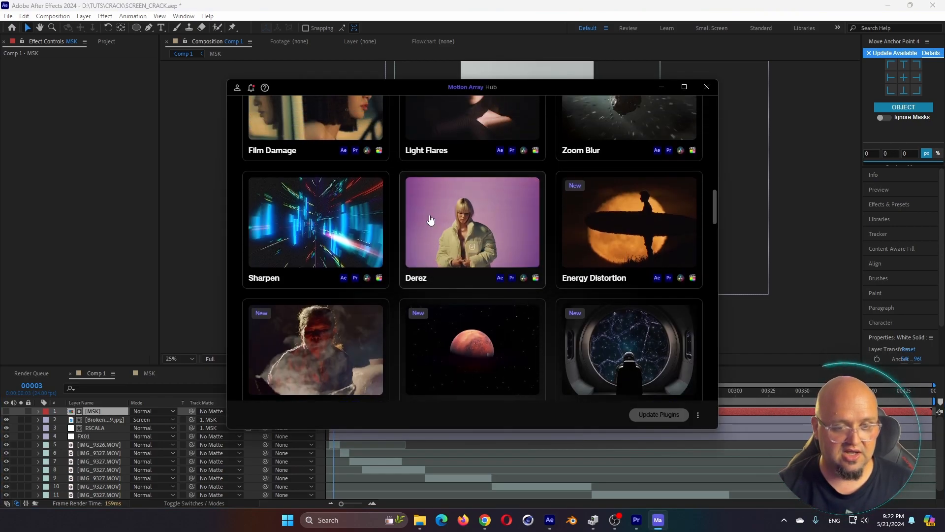
{"action": "left_click", "coordinate": [135, 286]}
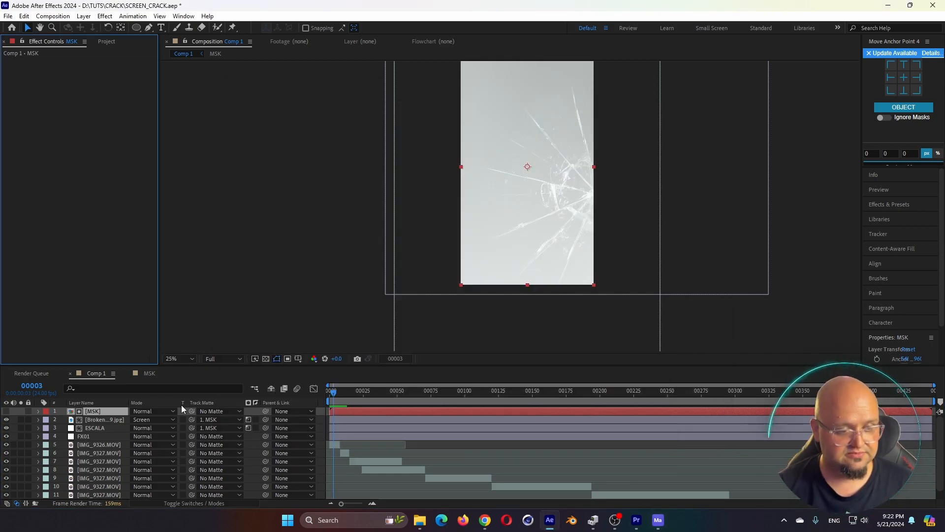
- Add an adjustment layer in Comp 1, name it DEREZ and place it directly below FX01
{"action": "left_click", "coordinate": [325, 401]}
{"action": "key", "text": "ctrl+alt+y"}
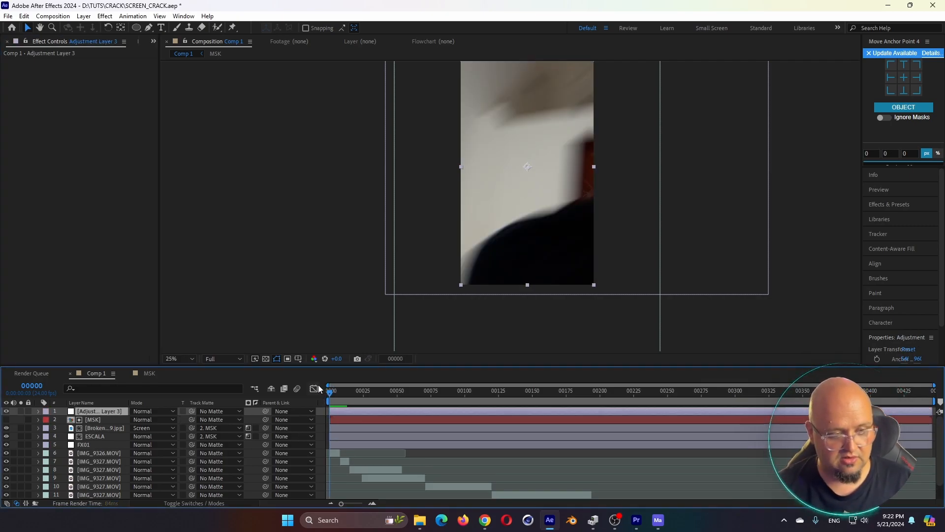
{"action": "key", "text": "Return"}
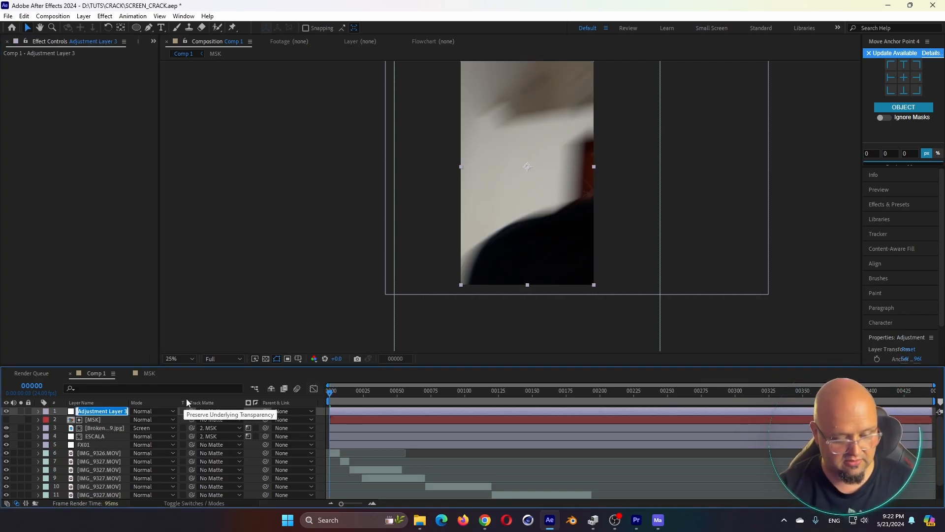
{"action": "type", "text": "DER"}
{"action": "key", "text": "BackSpace"}
{"action": "type", "text": "EREZ"}
{"action": "key", "text": "Return"}
{"action": "left_click_drag", "start_coordinate": [85, 411], "coordinate": [98, 447]}
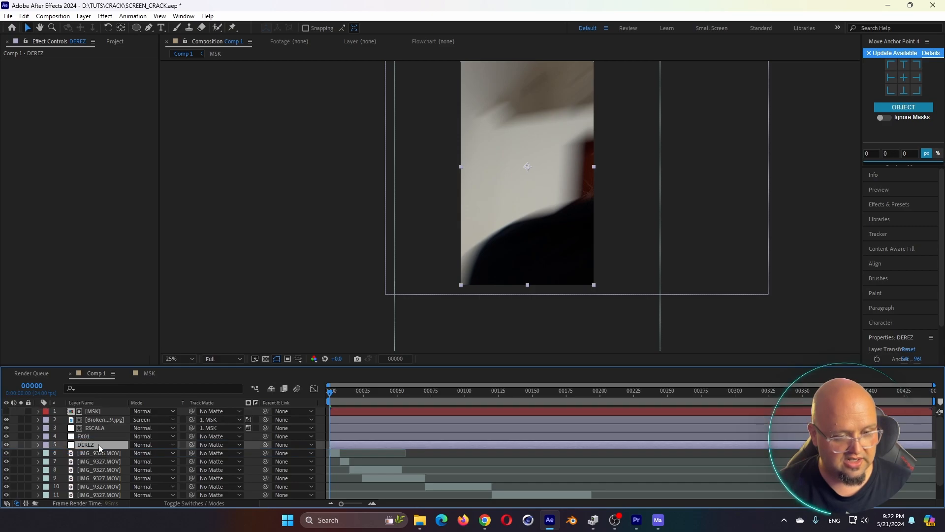
- Apply the Derez (VGHS) effect to the DEREZ layer and inspect its pixel pattern at frame 8
{"action": "scroll", "coordinate": [212, 325], "scroll_direction": "up", "scroll_amount": 2}
{"action": "key", "text": "ctrl+space"}
{"action": "type", "text": "dere"}
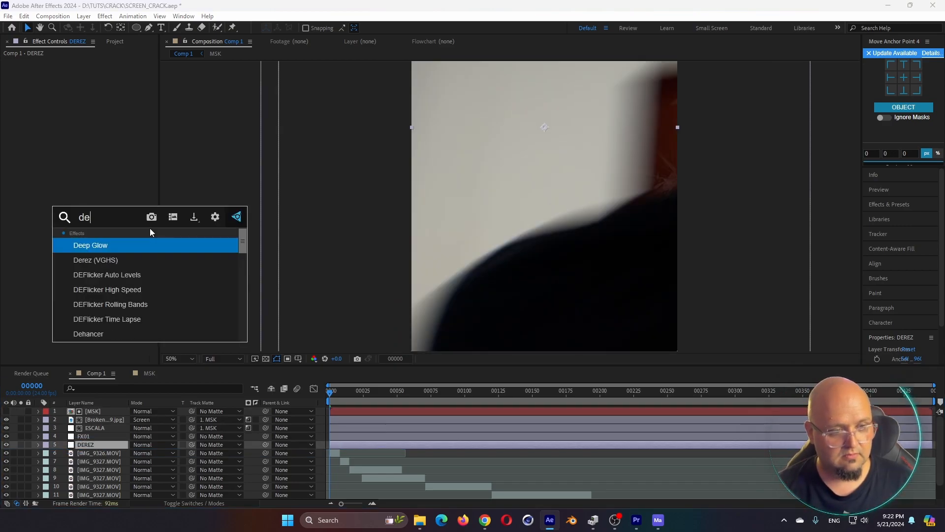
{"action": "left_click", "coordinate": [134, 253]}
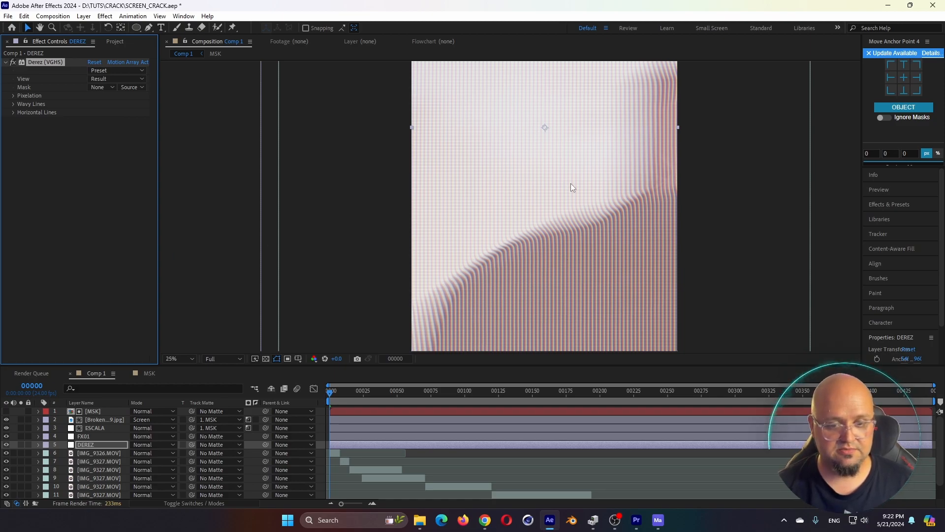
{"action": "key", "text": "comma"}
{"action": "key", "text": "period"}
{"action": "key", "text": "period"}
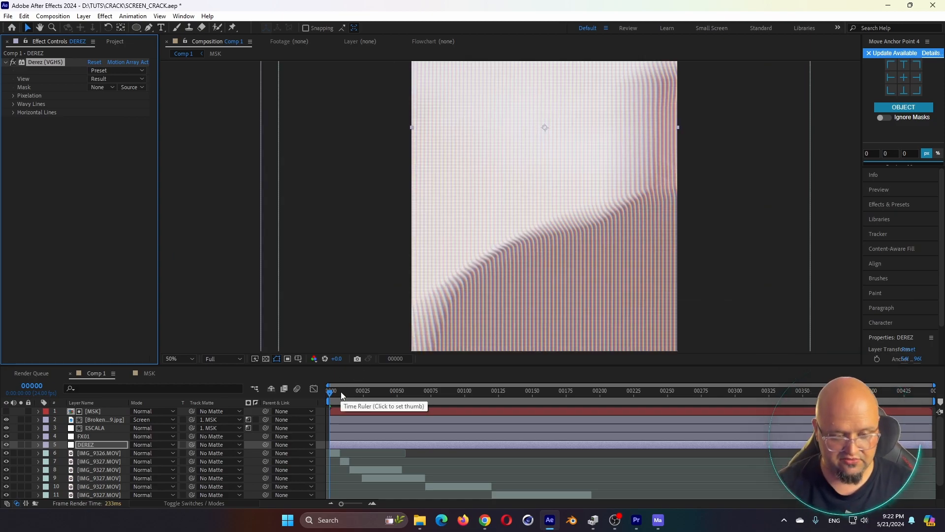
{"action": "left_click", "coordinate": [339, 394]}
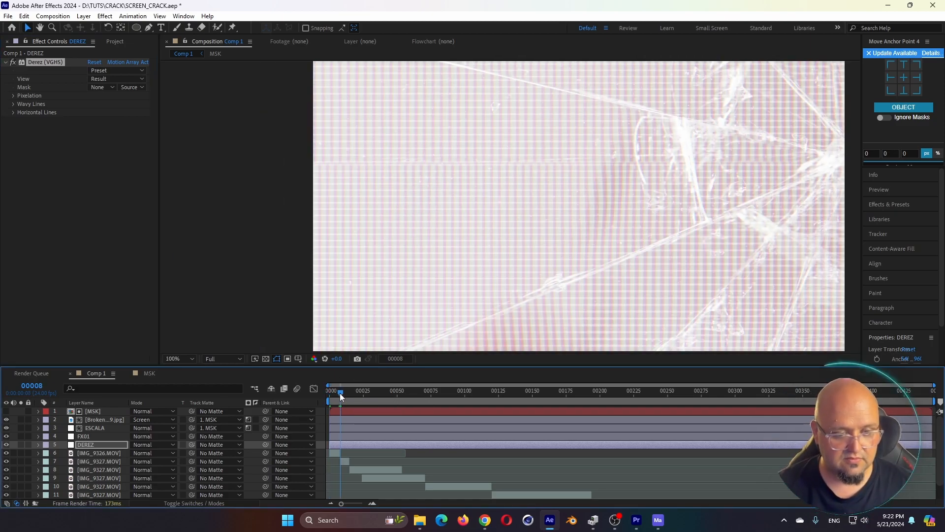
- Trim the DEREZ layer to a brief span at the start of the crack, ending at frame 13, and check it
{"action": "left_click", "coordinate": [340, 445]}
{"action": "left_click_drag", "start_coordinate": [331, 397], "coordinate": [345, 395]}
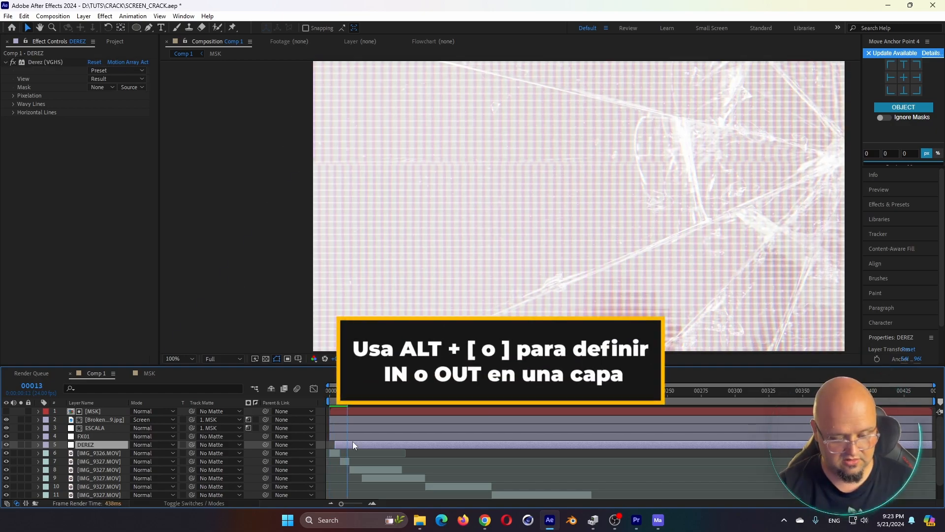
{"action": "key", "text": "alt+bracketright"}
{"action": "key", "text": "Home"}
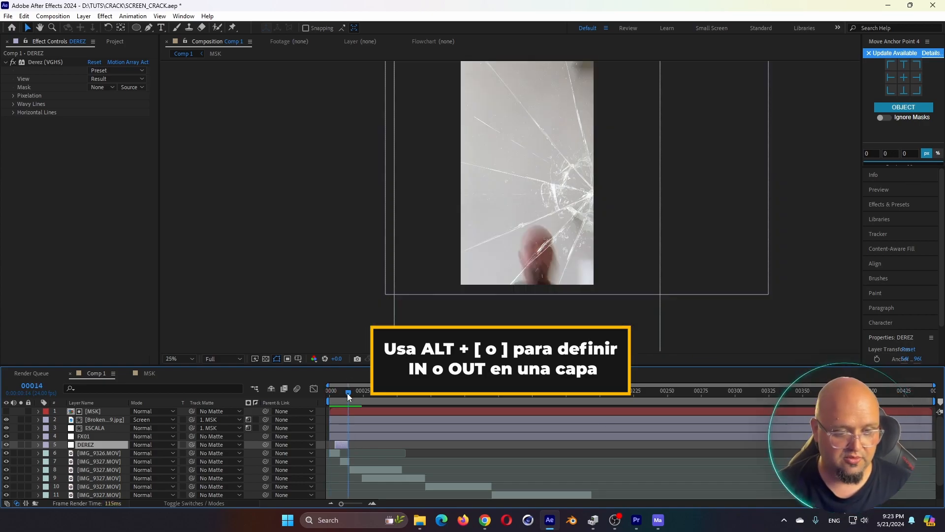
{"action": "left_click_drag", "start_coordinate": [347, 392], "coordinate": [339, 393]}
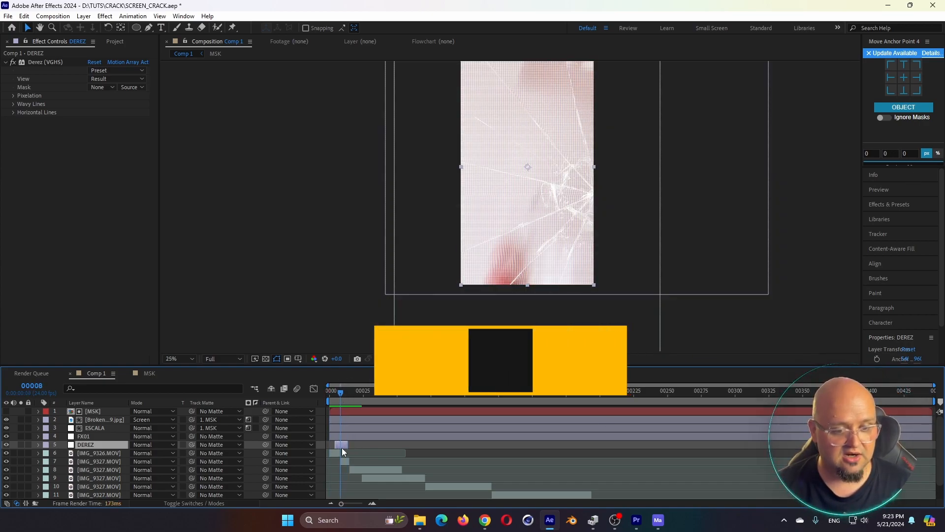
- Keyframe the DEREZ layer's Opacity from 100% at frame 8 to 0% at frame 13, easing it so the fade is fastest early
{"action": "key", "text": "t"}
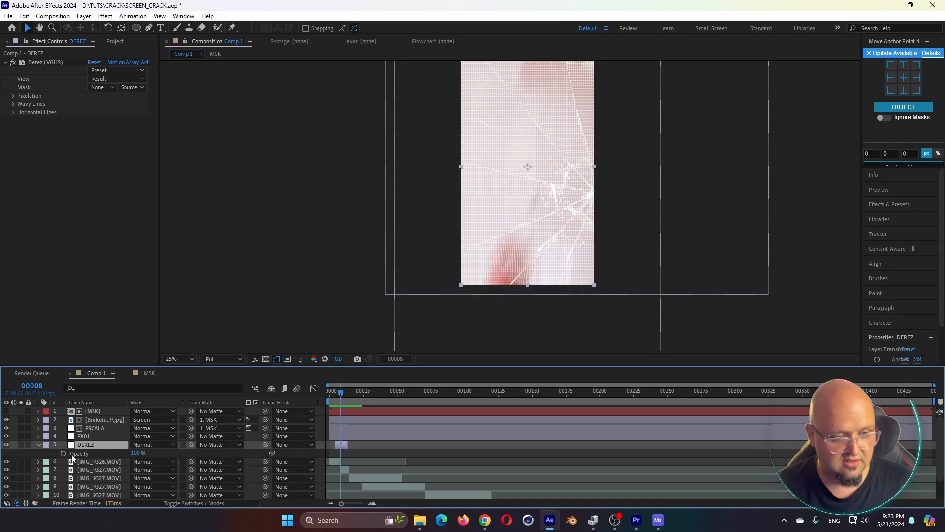
{"action": "left_click", "coordinate": [63, 452]}
{"action": "key", "text": "o"}
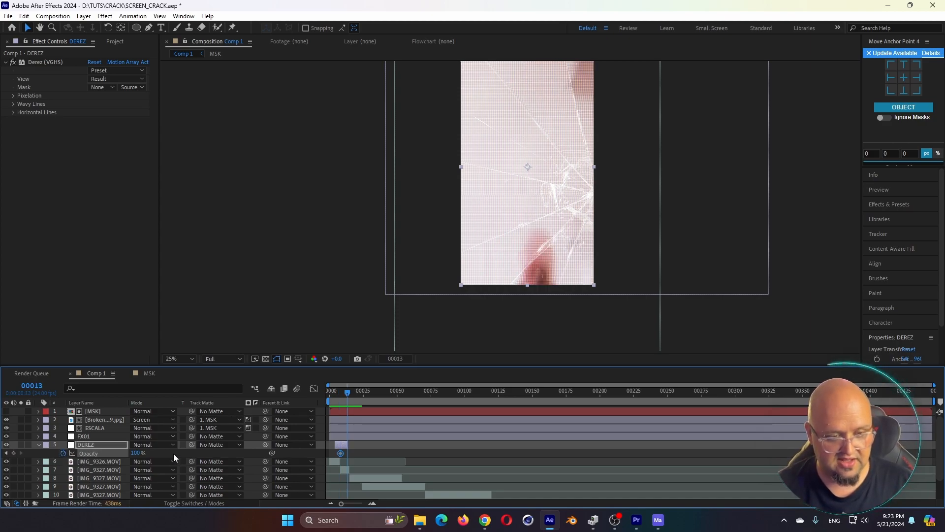
{"action": "left_click_drag", "start_coordinate": [135, 453], "coordinate": [49, 460]}
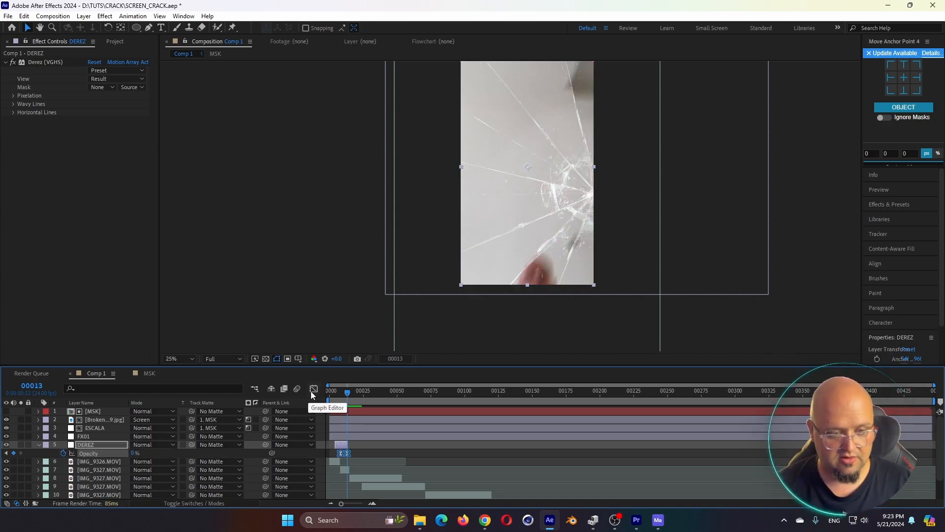
{"action": "left_click", "coordinate": [313, 388]}
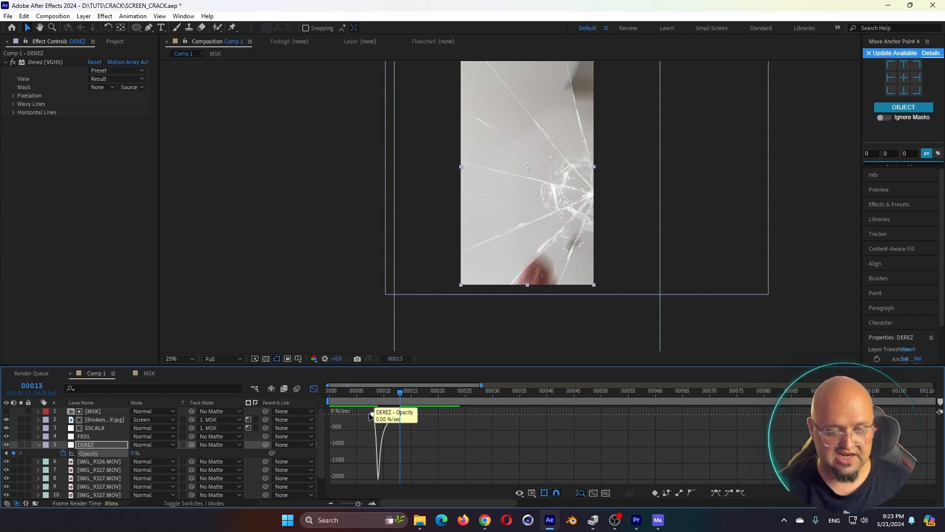
{"action": "left_click", "coordinate": [313, 388]}
- End the work area at the last clip's out point, frame 335, and trim Comp 1 to that work area
{"action": "left_click", "coordinate": [373, 464]}
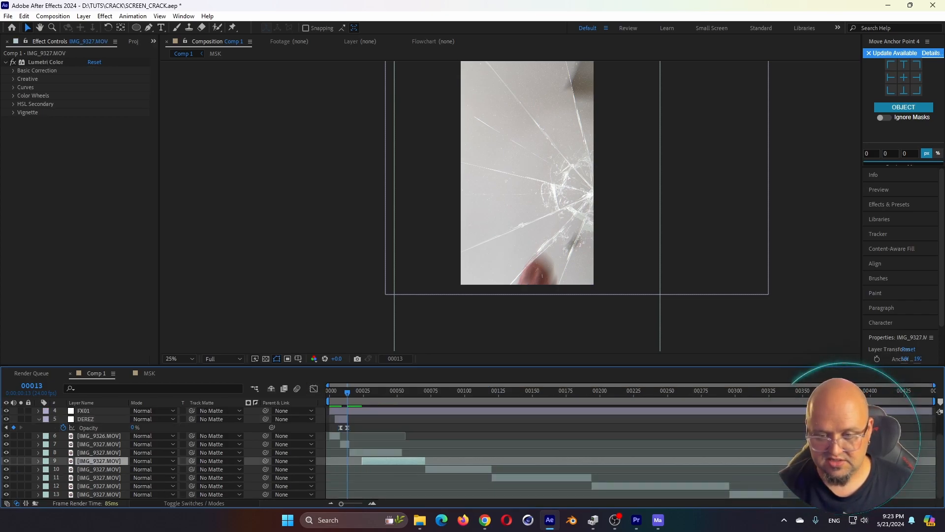
{"action": "left_click", "coordinate": [773, 494]}
{"action": "key", "text": "o"}
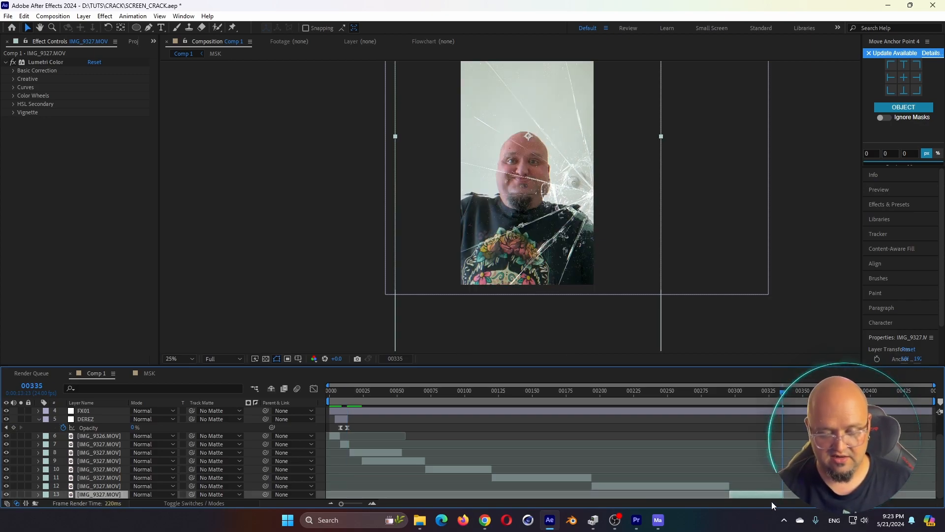
{"action": "right_click", "coordinate": [770, 404]}
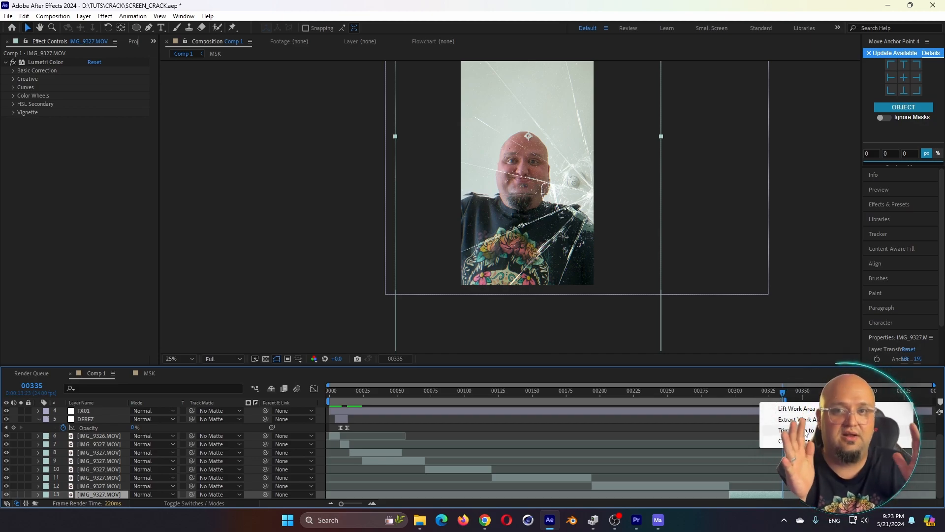
{"action": "left_click", "coordinate": [804, 432]}
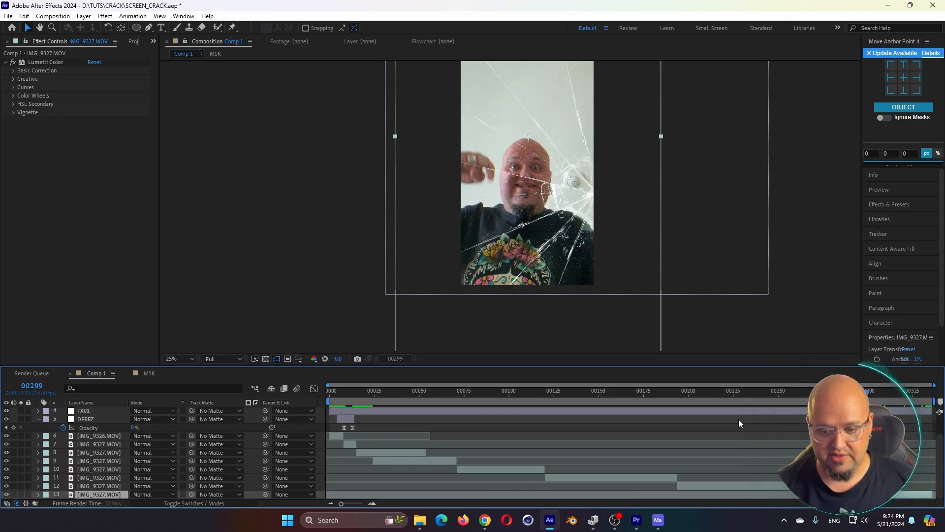
{"action": "key", "text": "Home"}
- Switch to Motion Array Hub, browse the plugin list for the TV Damage effect, and return to After Effects
{"action": "left_click", "coordinate": [92, 420]}
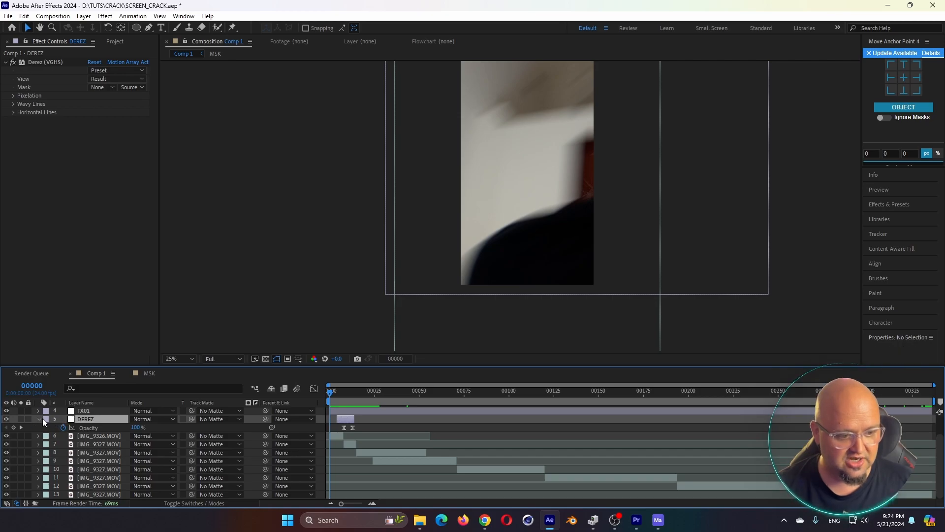
{"action": "left_click", "coordinate": [656, 520]}
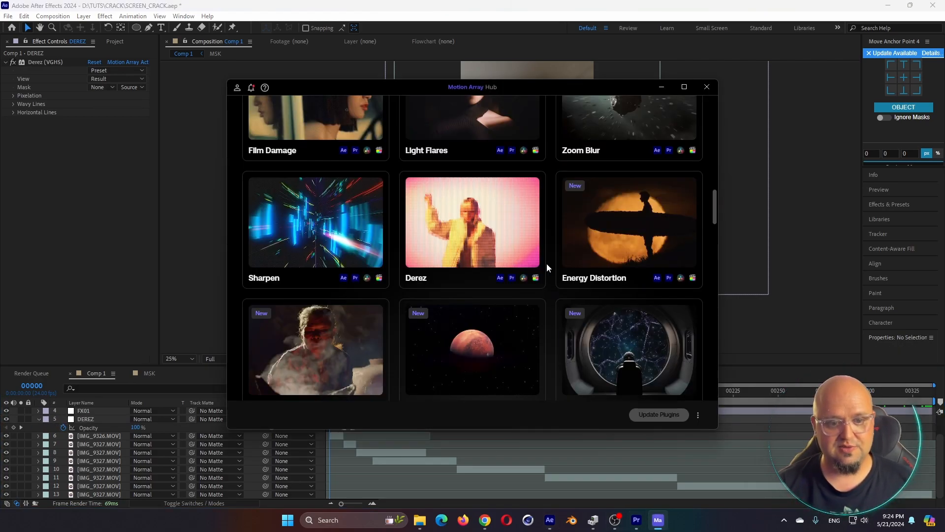
{"action": "scroll", "coordinate": [554, 264], "scroll_direction": "down", "scroll_amount": 3}
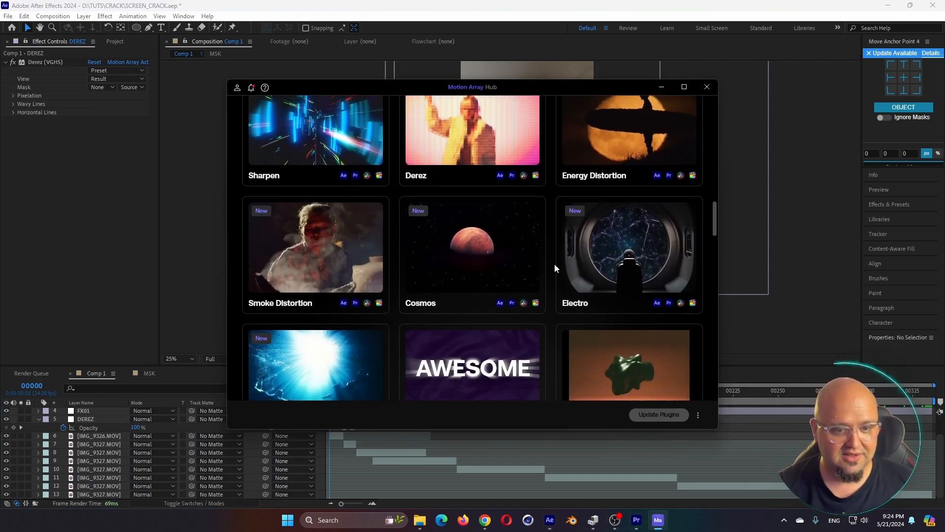
{"action": "scroll", "coordinate": [554, 263], "scroll_direction": "up", "scroll_amount": 5}
{"action": "scroll", "coordinate": [554, 261], "scroll_direction": "up", "scroll_amount": 6}
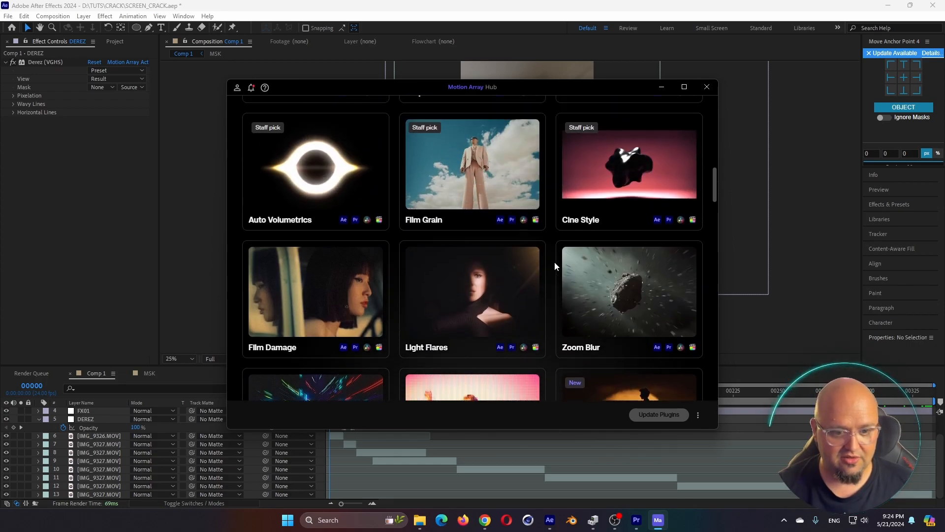
{"action": "scroll", "coordinate": [554, 265], "scroll_direction": "up", "scroll_amount": 4}
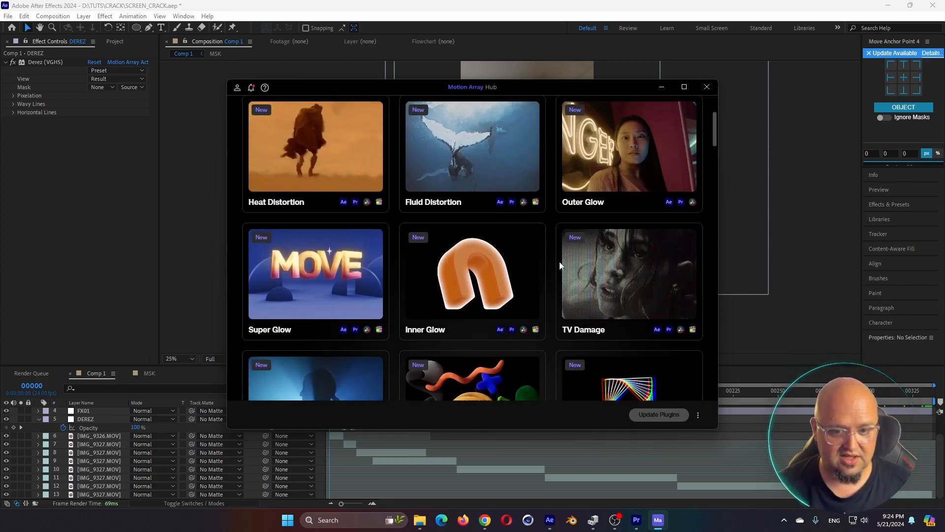
{"action": "left_click", "coordinate": [405, 459]}
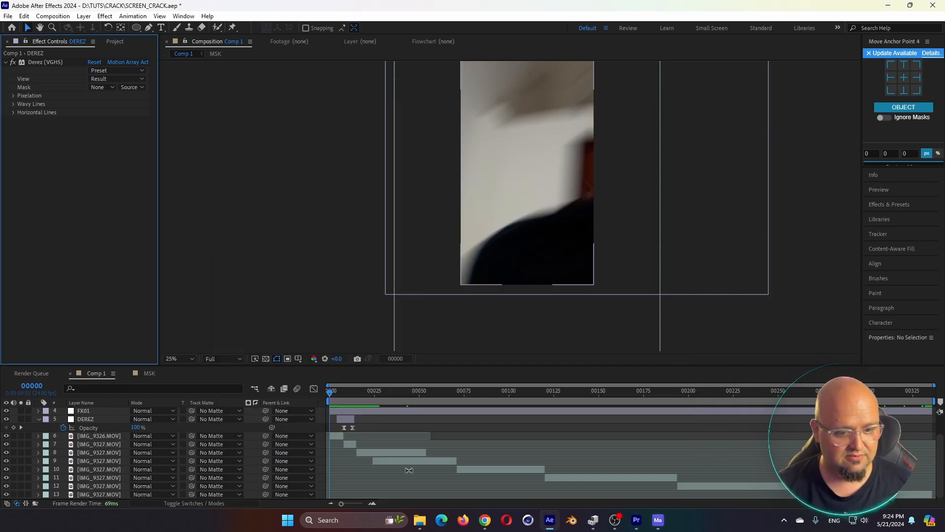
- Add an adjustment layer named TV DAMAGE directly above DEREZ and apply the TV Damage effect to it
{"action": "left_click_drag", "start_coordinate": [112, 406], "coordinate": [103, 452]}
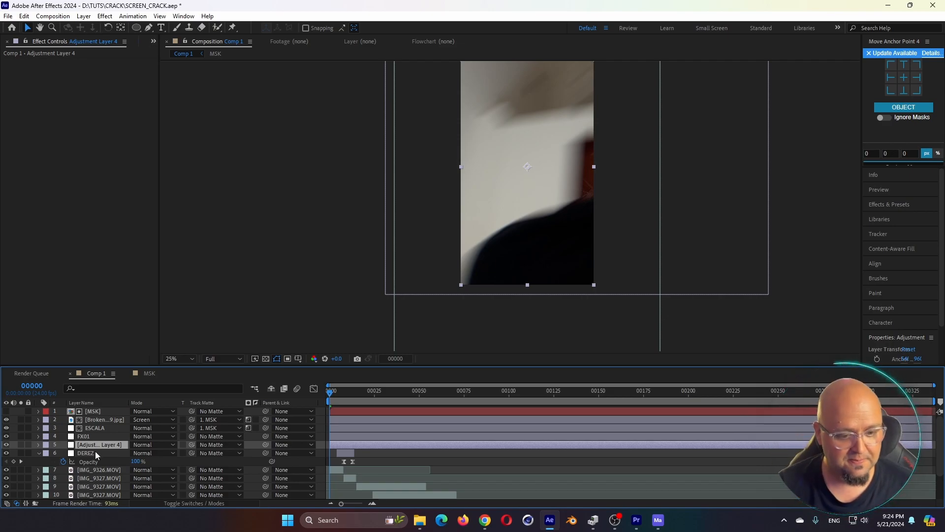
{"action": "key", "text": "Return"}
{"action": "type", "text": "TV DAMAGE"}
{"action": "key", "text": "Return"}
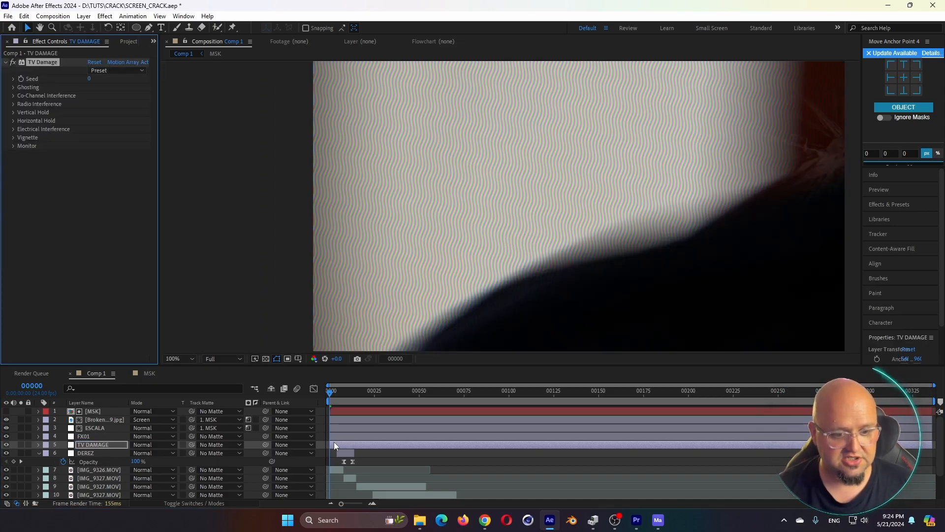
- Preview the opening frames and set the TV Damage effect's preset to Old Tape
{"action": "key", "text": "space"}
{"action": "left_click", "coordinate": [120, 71]}
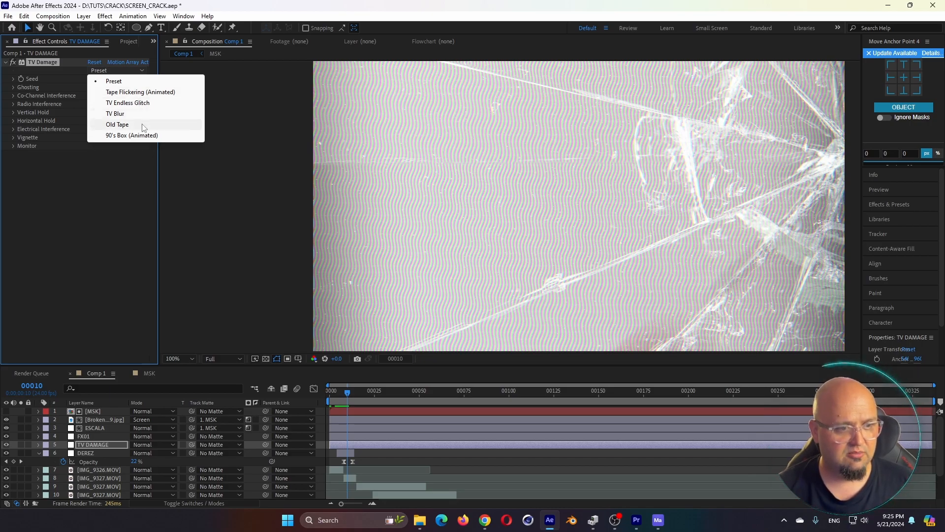
{"action": "left_click", "coordinate": [117, 124]}
{"action": "scroll", "coordinate": [681, 246], "scroll_direction": "down", "scroll_amount": 2}
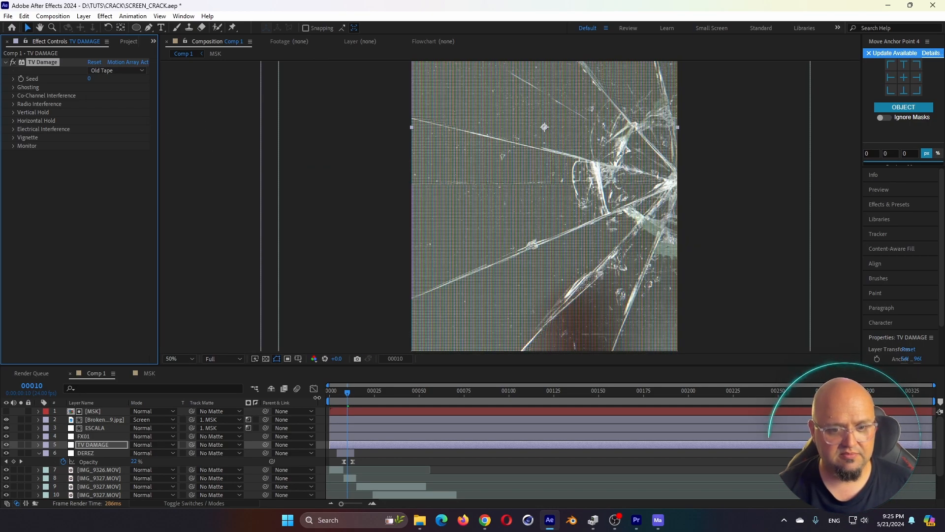
- Trim the TV DAMAGE layer to a short burst that ends at frame 10 and play it back
{"action": "key", "text": "alt+]"}
{"action": "left_click_drag", "start_coordinate": [346, 393], "coordinate": [333, 399]}
{"action": "key", "text": "alt+["}
{"action": "key", "text": "Home"}
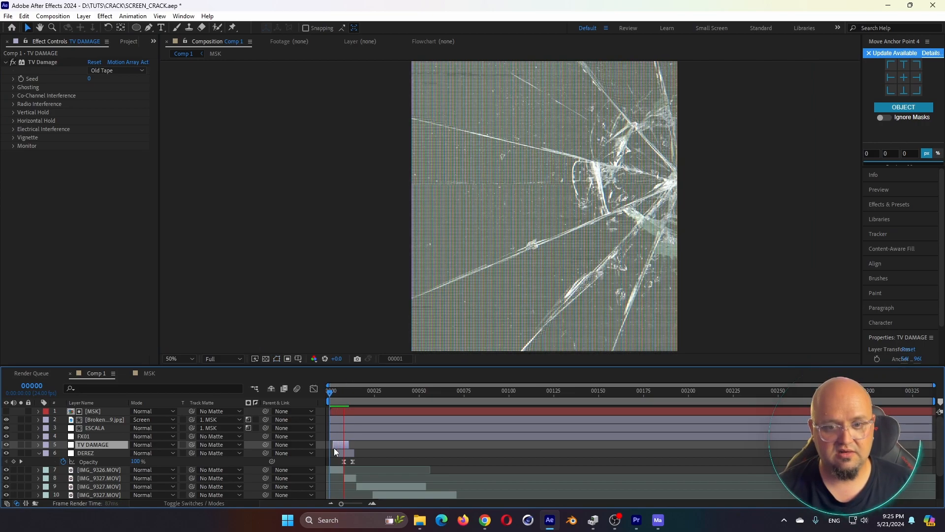
- Duplicate the DEREZ layer and shorten the copy to a glitch of only a few frames further along the timeline
{"action": "left_click", "coordinate": [95, 451]}
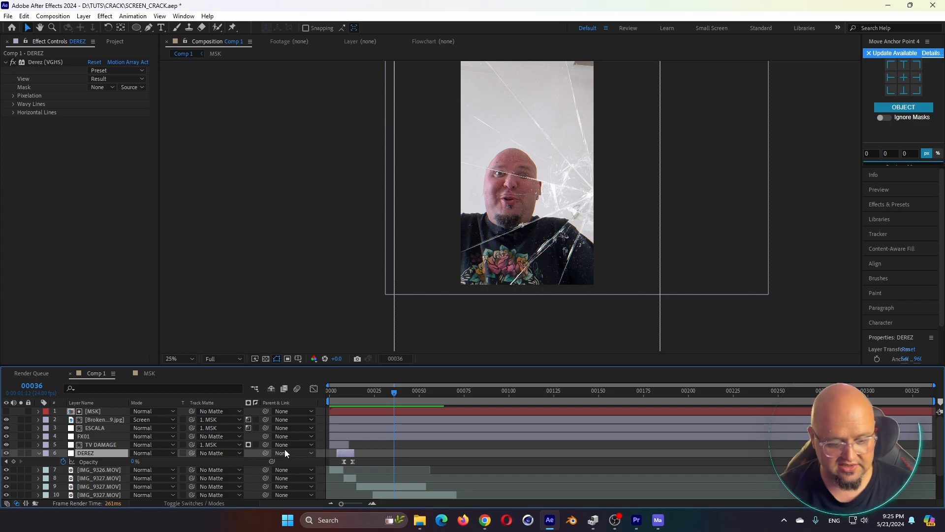
{"action": "key", "text": "ctrl+d"}
{"action": "left_click_drag", "start_coordinate": [350, 453], "coordinate": [369, 454]}
{"action": "key", "text": "space"}
{"action": "key", "text": "space"}
{"action": "left_click_drag", "start_coordinate": [422, 452], "coordinate": [410, 453]}
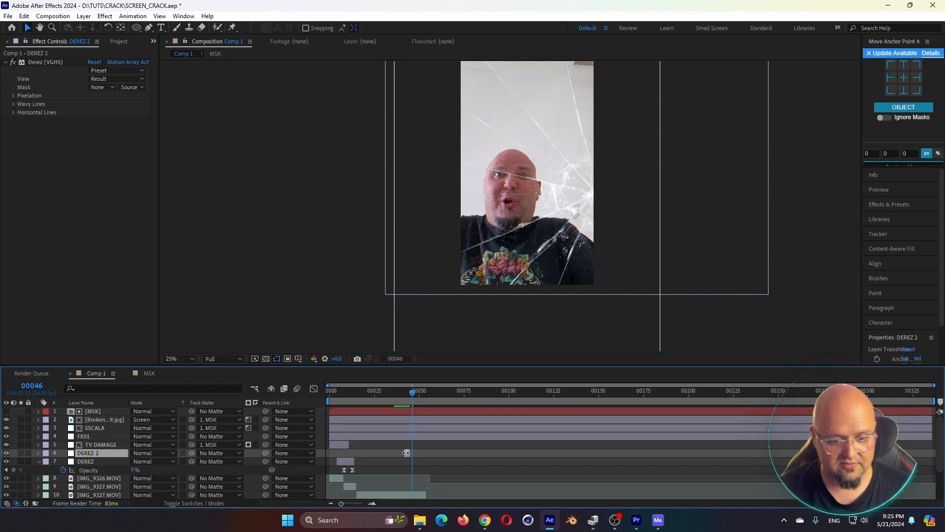
- Move the DEREZ 2 glitch to start at frame 70, where two clips meet, and preview the transition
{"action": "left_click_drag", "start_coordinate": [409, 454], "coordinate": [426, 457]}
{"action": "left_click", "coordinate": [423, 392]}
{"action": "key", "text": "space"}
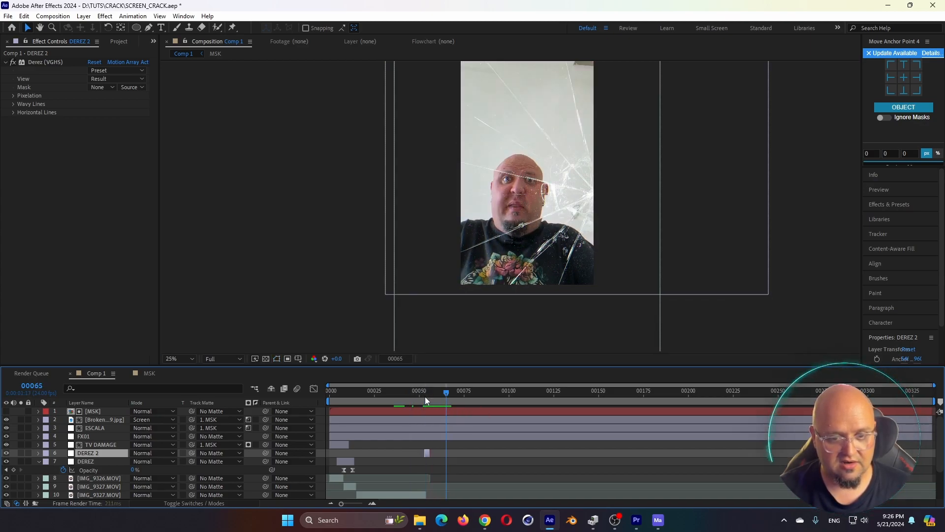
{"action": "scroll", "coordinate": [428, 451], "scroll_direction": "down", "scroll_amount": 1}
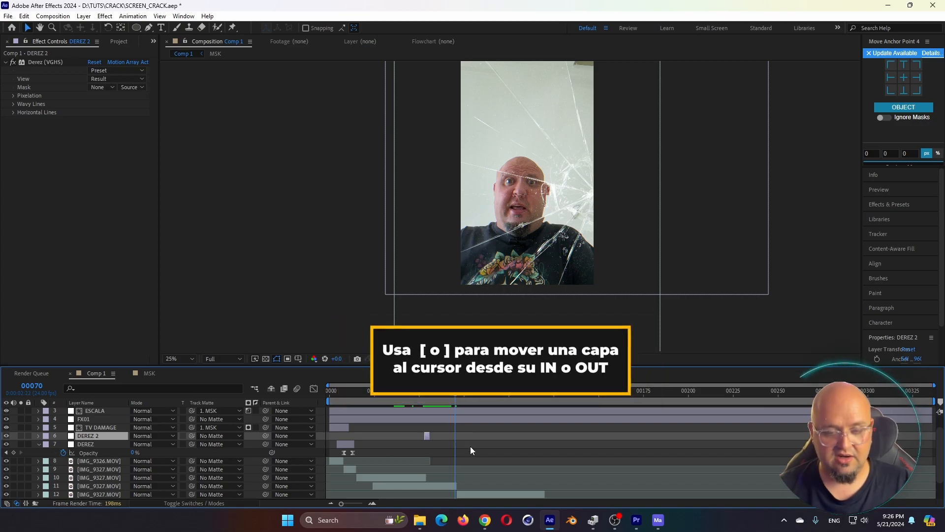
{"action": "key", "text": "bracketleft"}
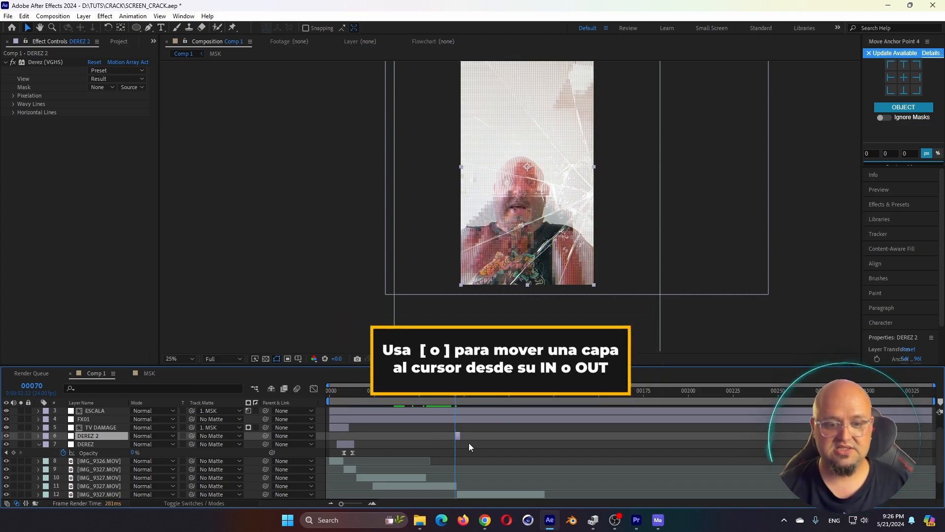
{"action": "left_click_drag", "start_coordinate": [442, 396], "coordinate": [443, 398]}
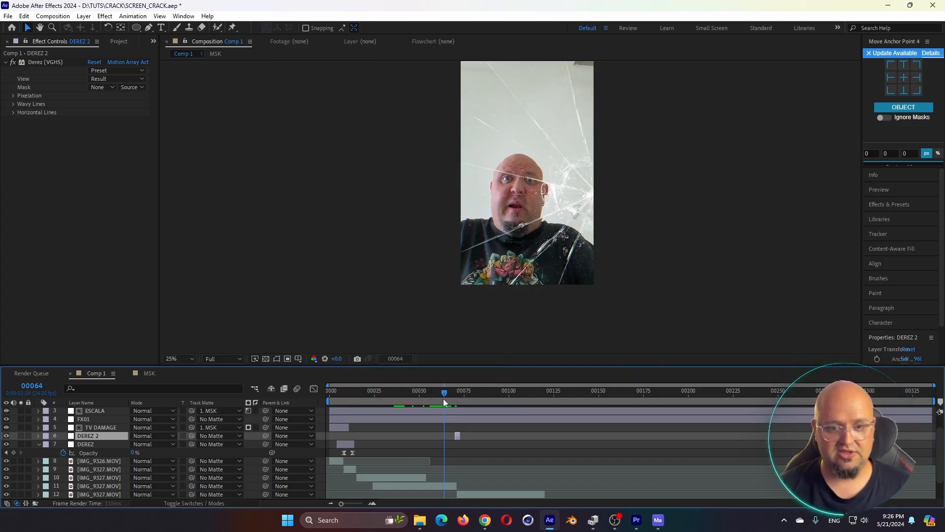
{"action": "key", "text": "space"}
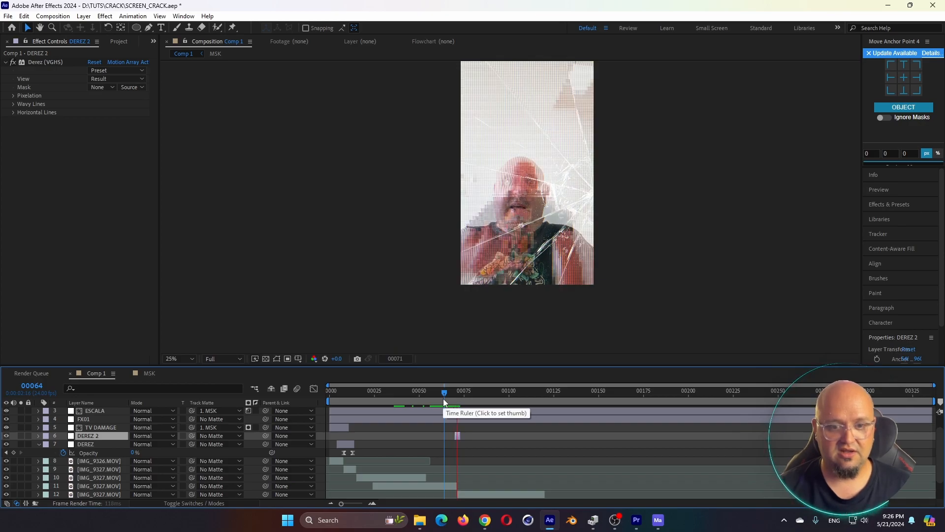
- Duplicate the short DEREZ 2 glitch and start the copy at the next clip cut, frame 119
{"action": "left_click", "coordinate": [539, 397]}
{"action": "left_click", "coordinate": [527, 494]}
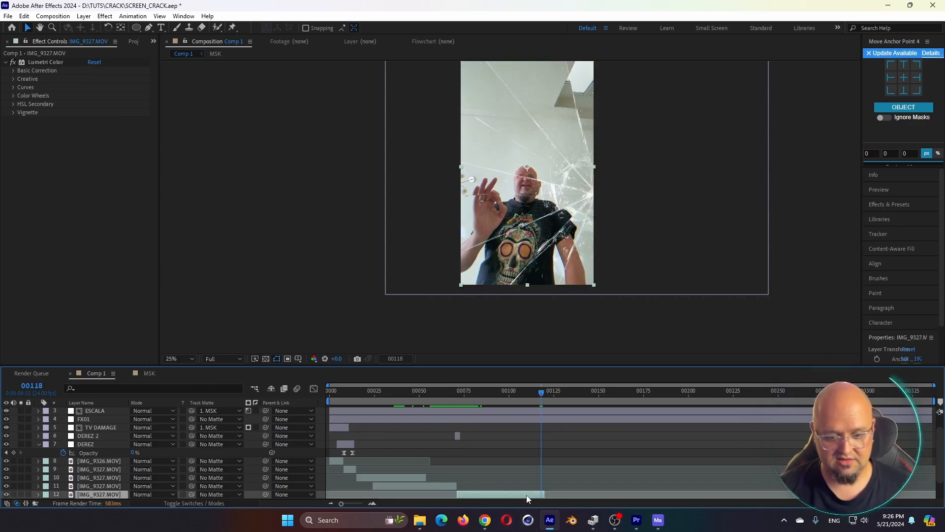
{"action": "key", "text": "Page_Down"}
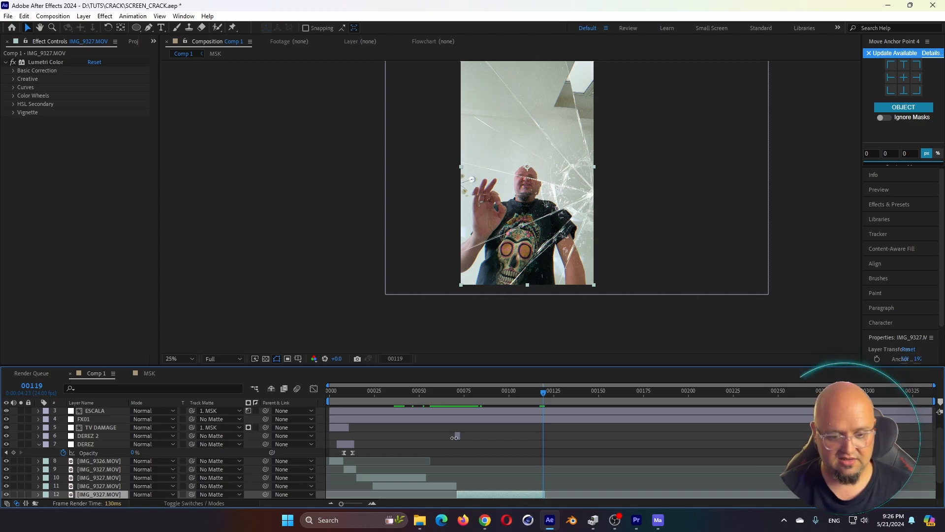
{"action": "key", "text": "ctrl+d"}
{"action": "key", "text": "bracketleft"}
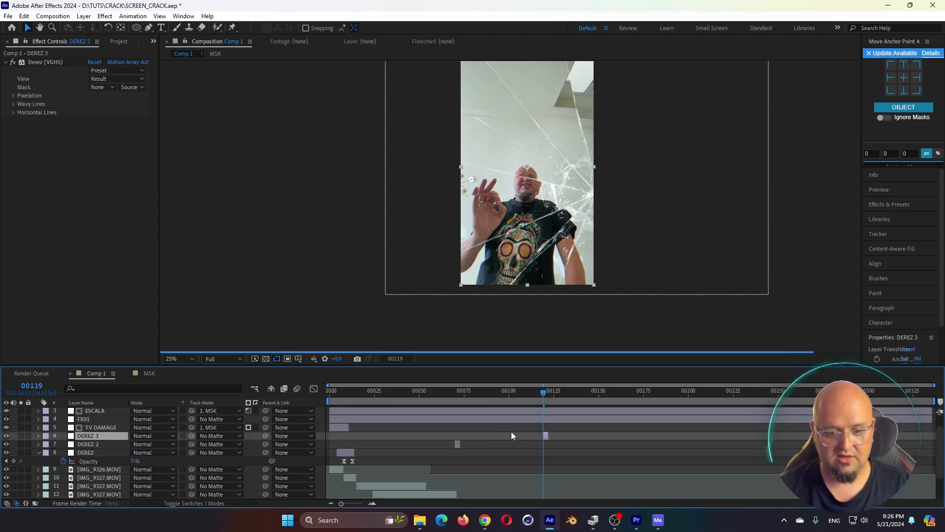
{"action": "left_click", "coordinate": [534, 397]}
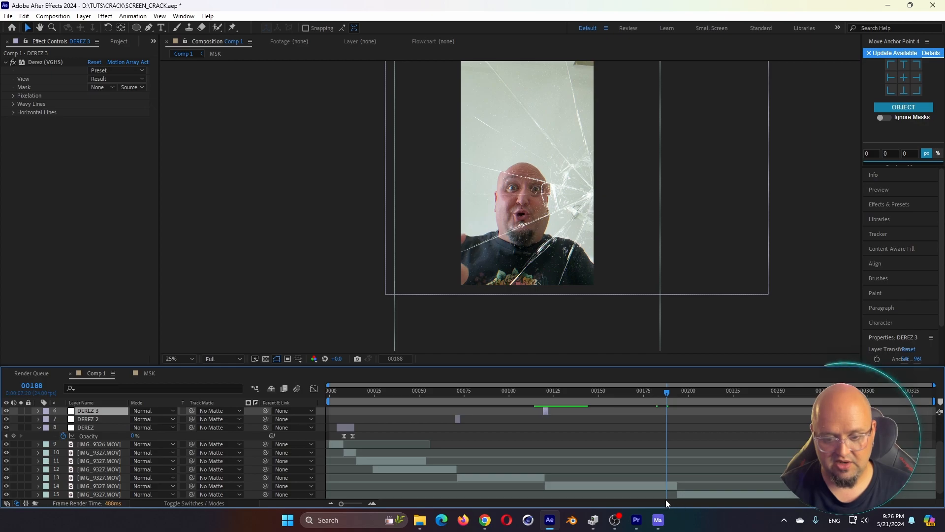
- Duplicate the DEREZ 3 glitch, start the copy at the clip cut at frame 193, and preview the composition
{"action": "left_click", "coordinate": [654, 487]}
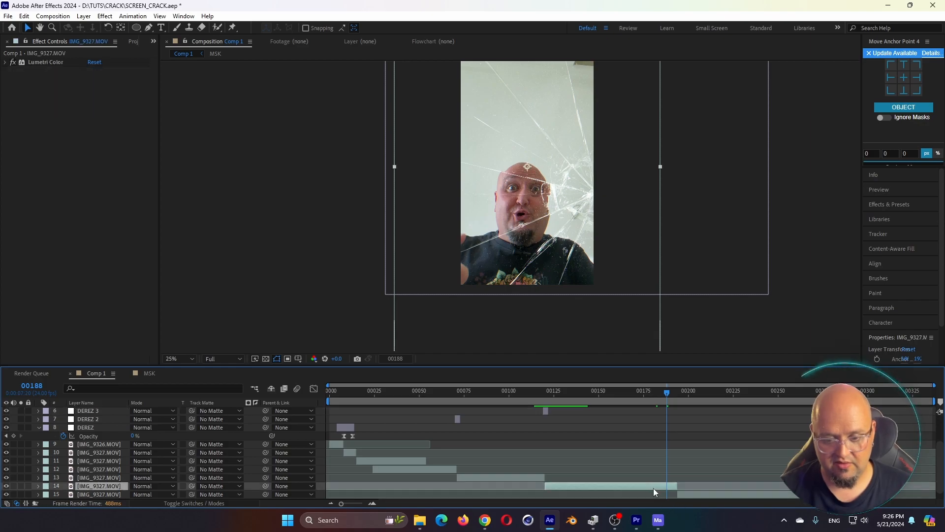
{"action": "left_click", "coordinate": [546, 412]}
{"action": "key", "text": "ctrl+d"}
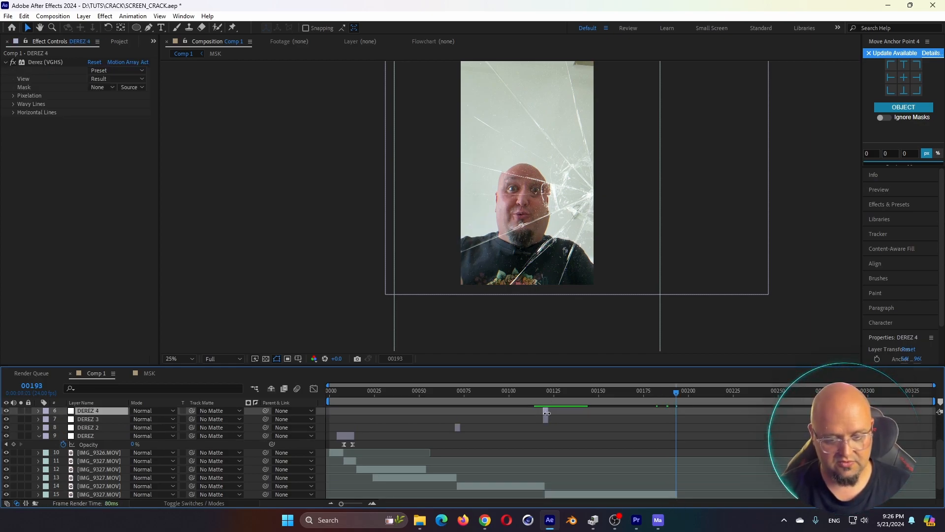
{"action": "key", "text": "bracketleft"}
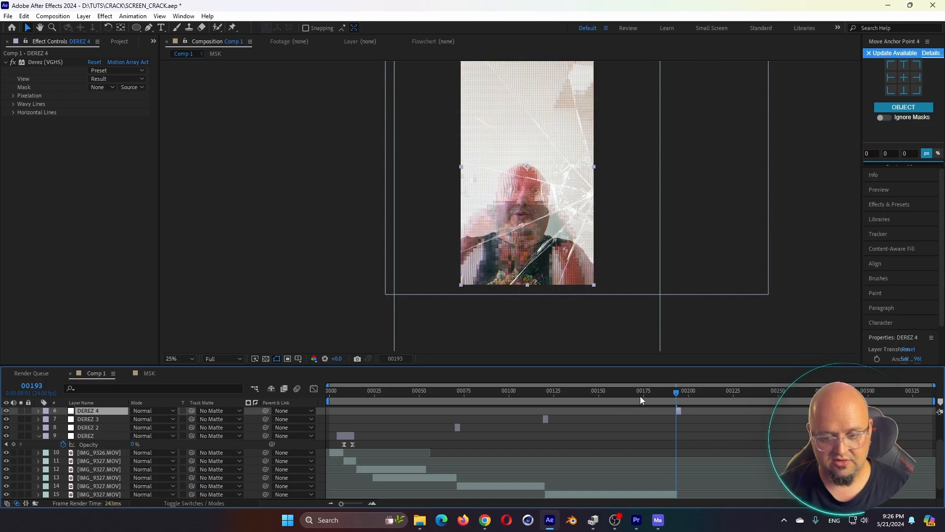
{"action": "left_click", "coordinate": [666, 394]}
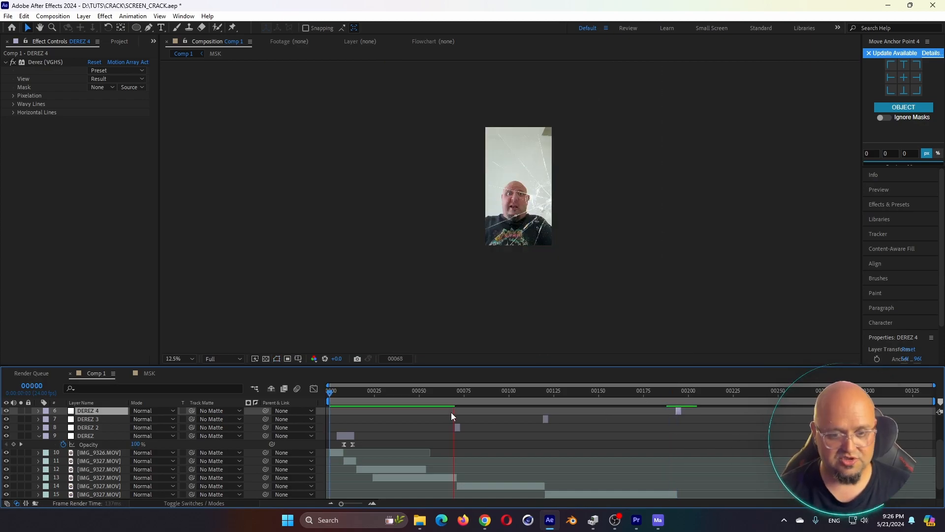
{"action": "key", "text": "space"}
{"action": "key", "text": "space"}
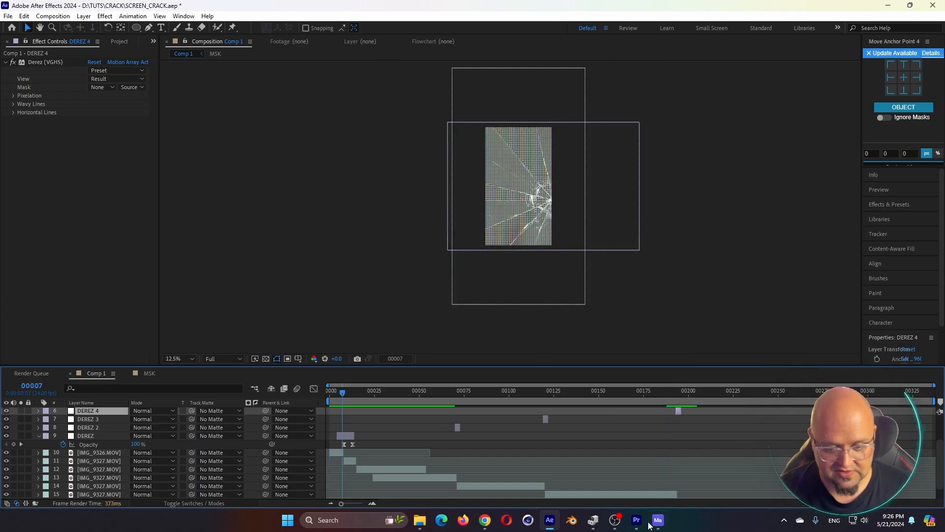
- Switch to Motion Array Hub and find the Auto Volumetrics plugin in the plugin list
{"action": "left_click", "coordinate": [657, 523]}
{"action": "scroll", "coordinate": [397, 255], "scroll_direction": "down", "scroll_amount": 5}
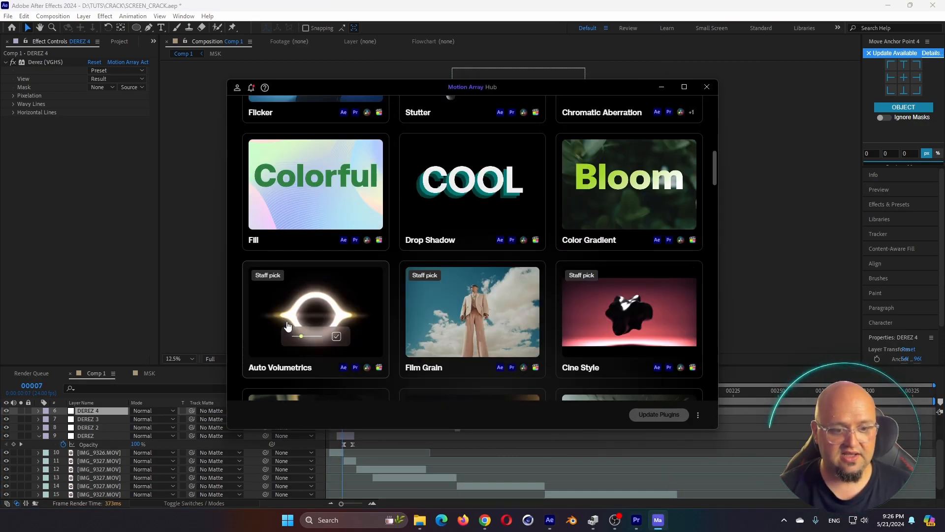
{"action": "left_click", "coordinate": [288, 327]}
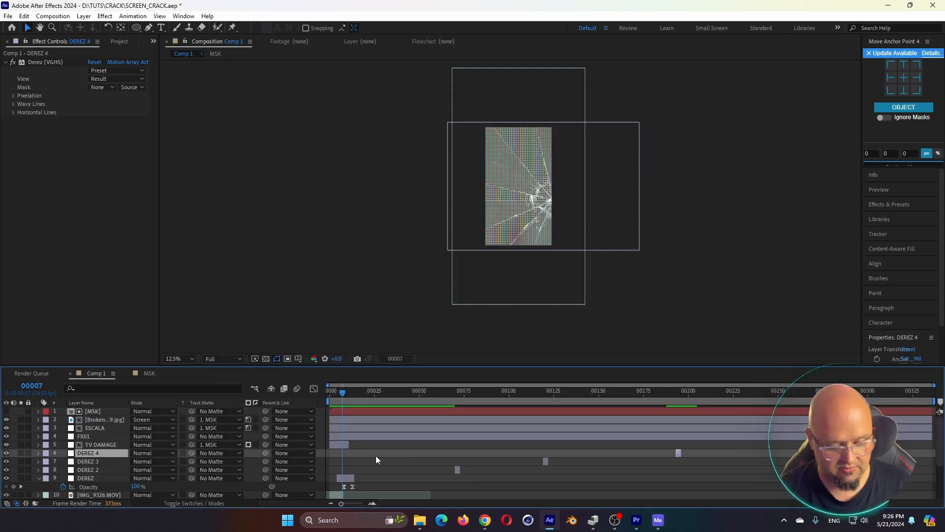
- Add an adjustment layer named VOLUMETRICS above DEREZ 4 with Auto Volumetrics, Threshold 0.71 and Exposure 0.60
{"action": "key", "text": "Return"}
{"action": "type", "text": "VOLUMETRICS"}
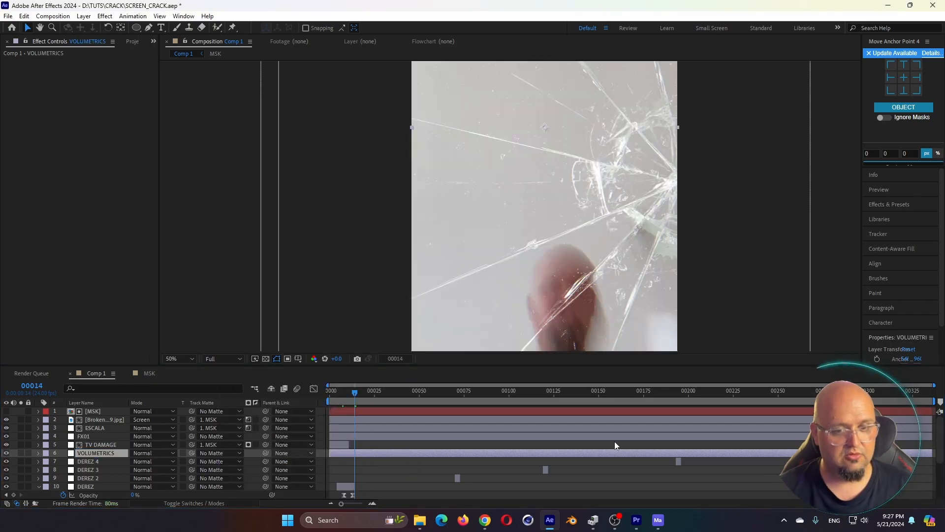
{"action": "key", "text": "Return"}
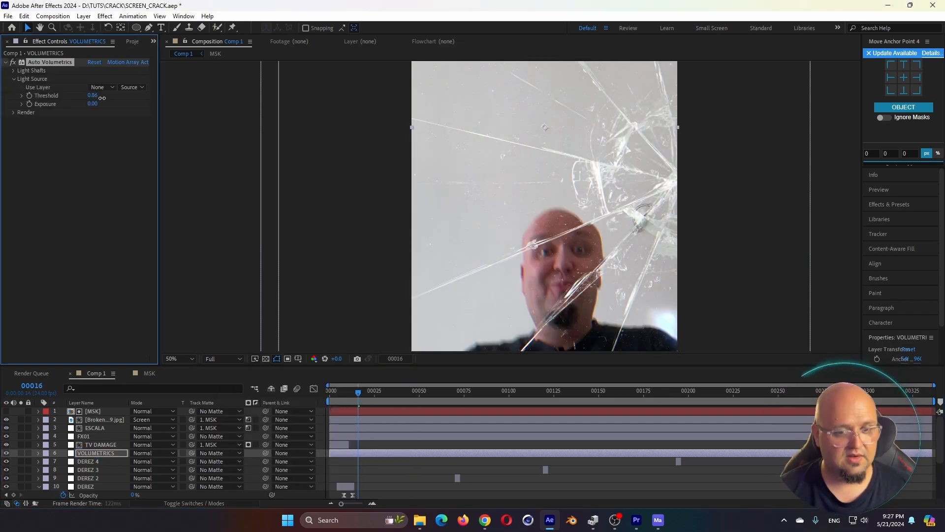
{"action": "left_click_drag", "start_coordinate": [100, 97], "coordinate": [95, 99]}
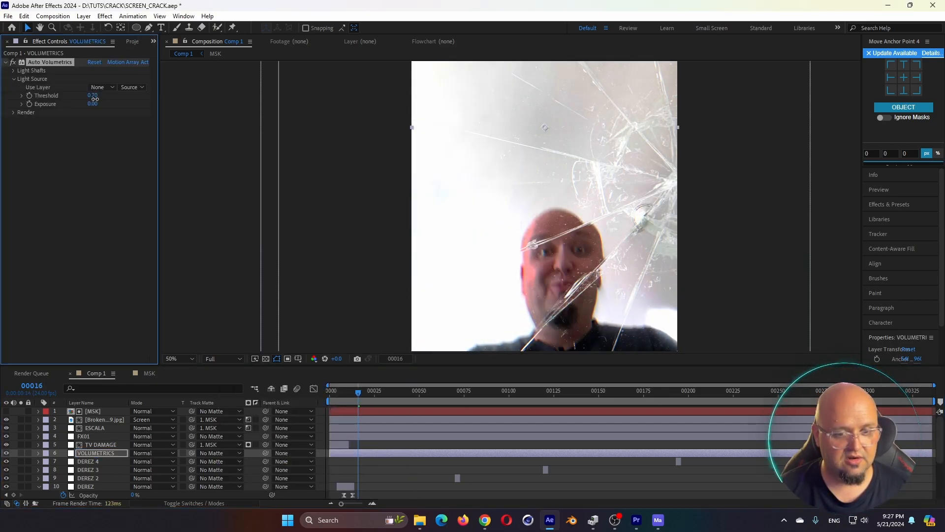
- Limit the VOLUMETRICS layer to about frames 9 to 19 as a brief light burst and preview it
{"action": "left_click", "coordinate": [338, 394]}
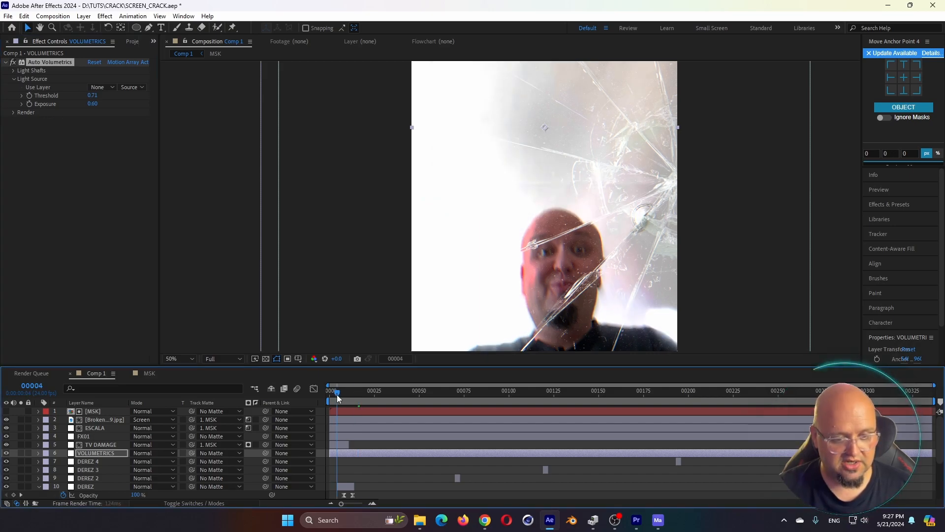
{"action": "left_click_drag", "start_coordinate": [331, 452], "coordinate": [348, 453]}
{"action": "left_click_drag", "start_coordinate": [358, 394], "coordinate": [363, 398]}
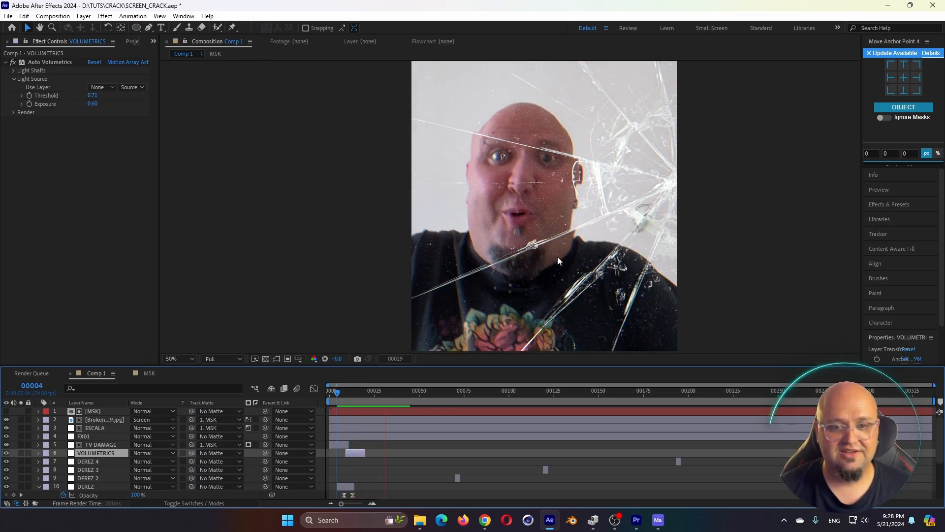
{"action": "left_click_drag", "start_coordinate": [357, 400], "coordinate": [342, 401]}
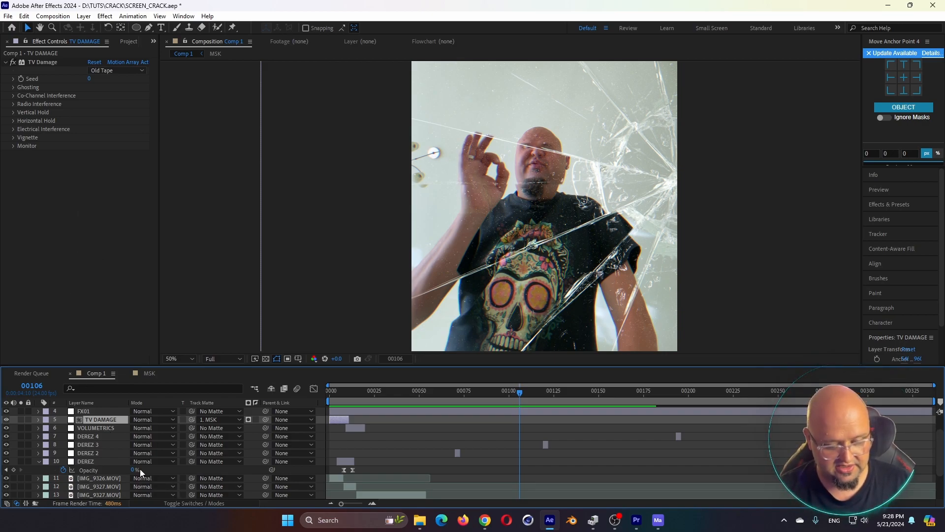
- Add an adjustment layer named TV2 directly above TV DAMAGE and apply the TV Damage effect to it
{"action": "key", "text": "ctrl+alt+y"}
{"action": "key", "text": "Return"}
{"action": "type", "text": "TV2"}
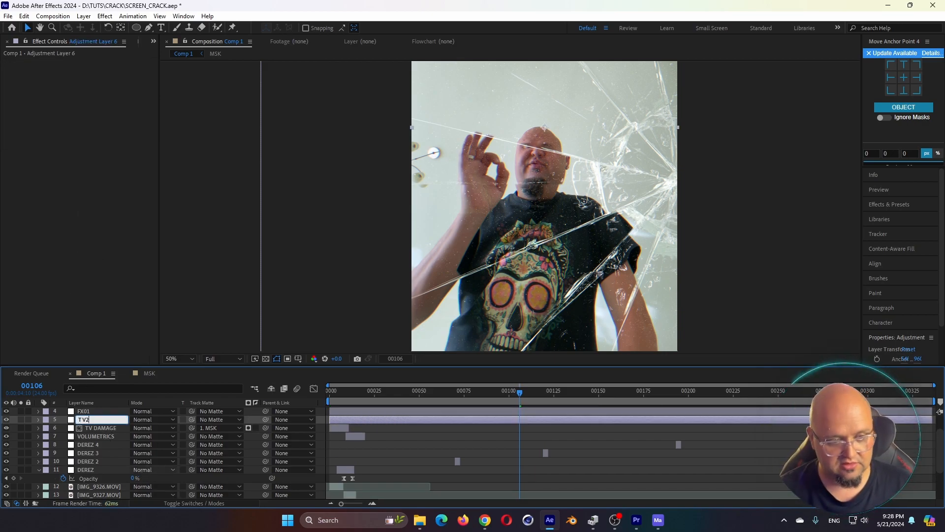
{"action": "key", "text": "Return"}
{"action": "key", "text": "ctrl+space"}
{"action": "type", "text": "tv dam"}
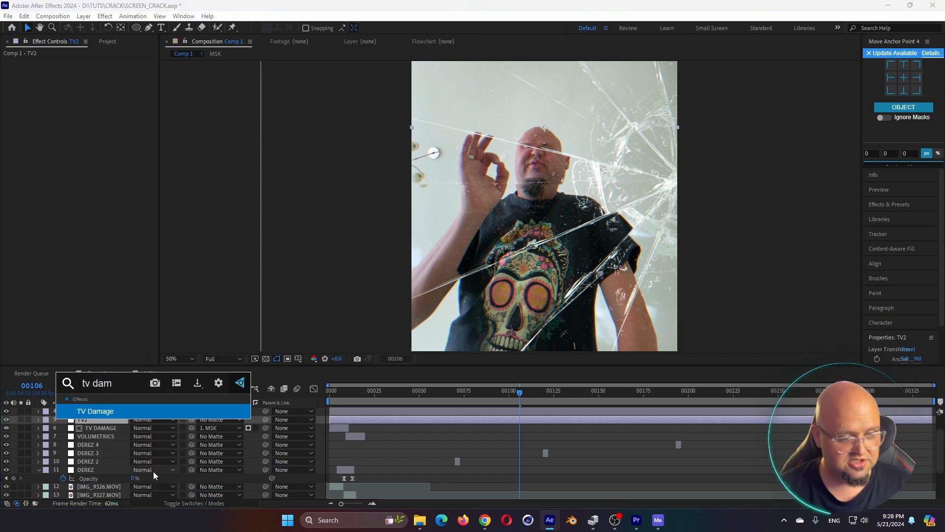
{"action": "key", "text": "Return"}
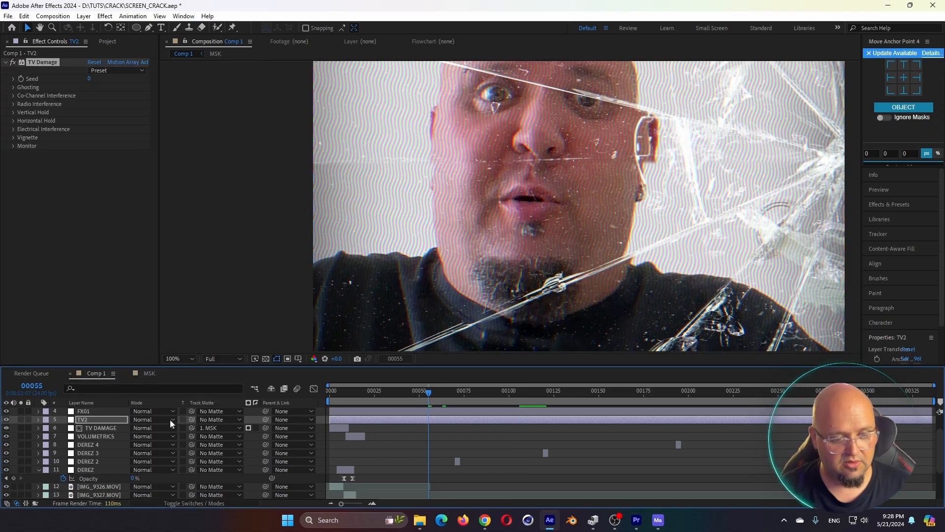
- Set the TV2 layer's blending mode to Screen and check the look around the last DEREZ glitch
{"action": "left_click", "coordinate": [149, 421]}
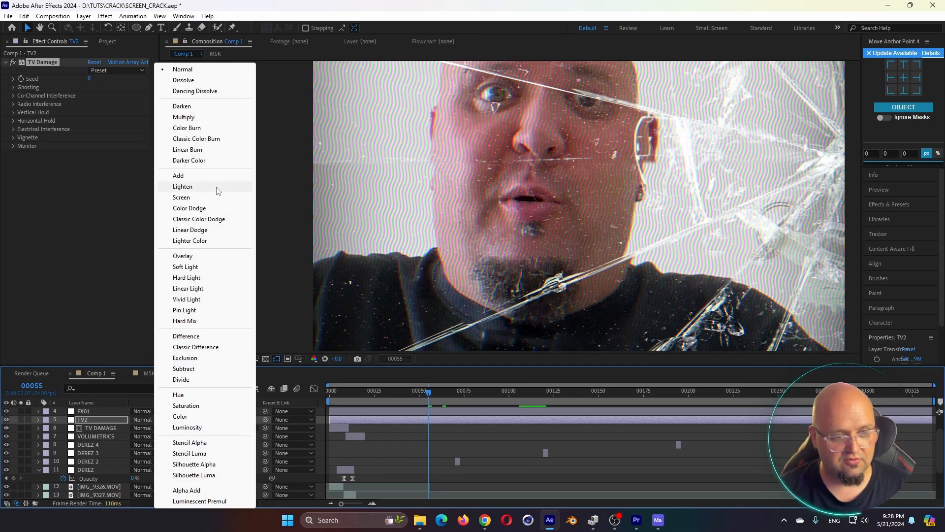
{"action": "left_click", "coordinate": [195, 197]}
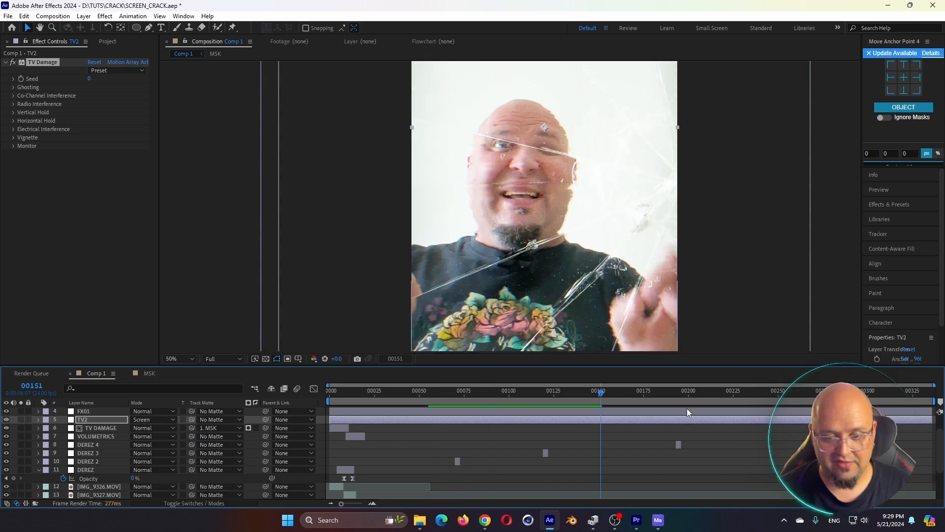
{"action": "left_click", "coordinate": [676, 394]}
{"action": "left_click_drag", "start_coordinate": [676, 395], "coordinate": [673, 398]}
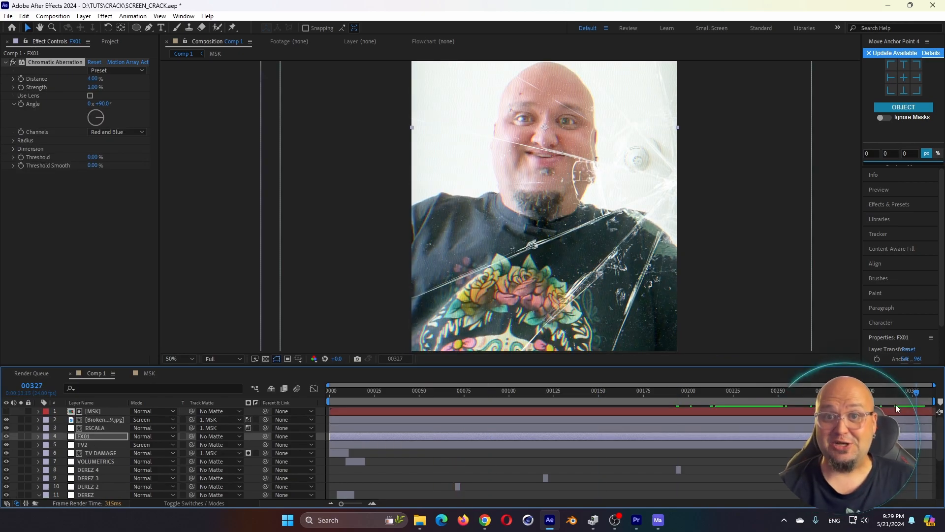
- Add Comp 1 to the render queue and set its output module to PRORES HQ
{"action": "left_click", "coordinate": [908, 394]}
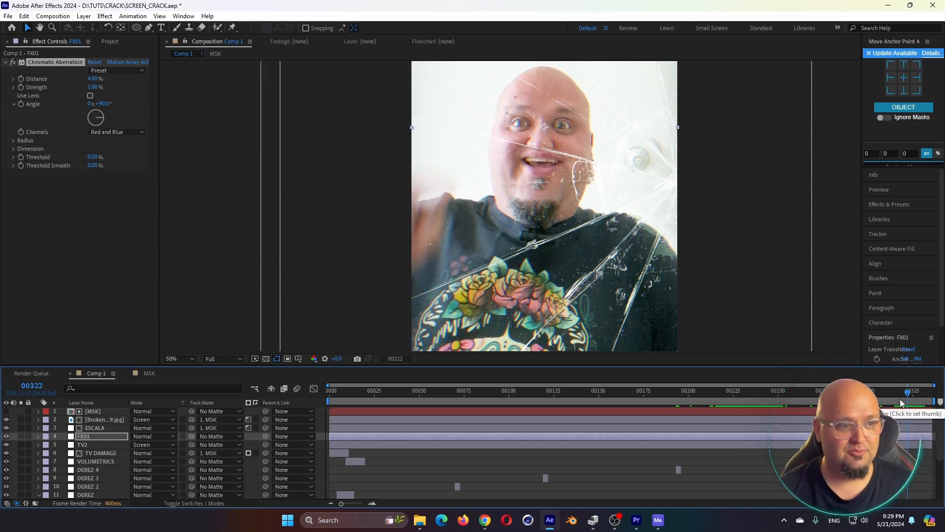
{"action": "left_click", "coordinate": [52, 17]}
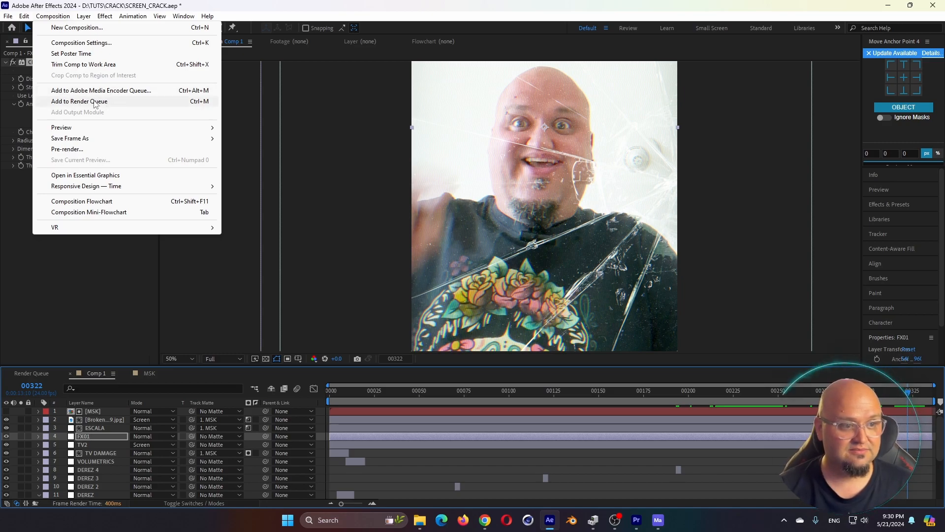
{"action": "left_click", "coordinate": [117, 266]}
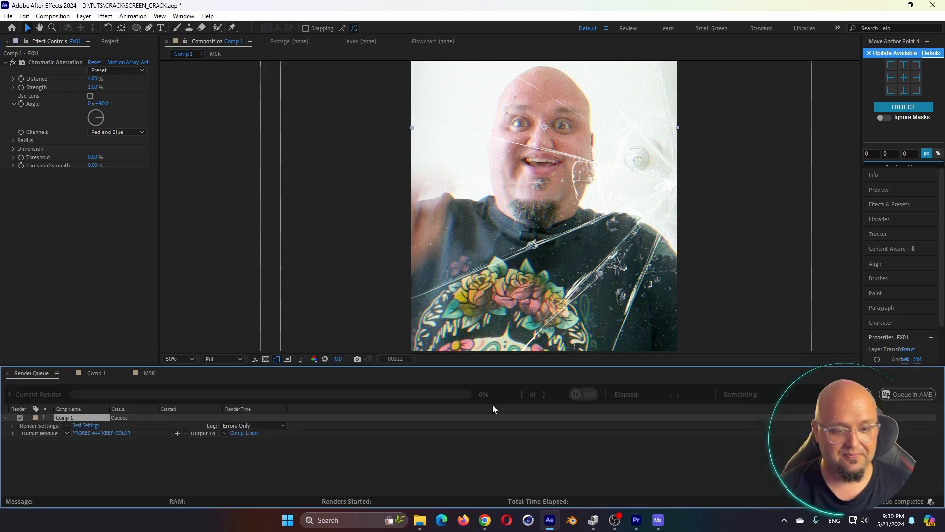
{"action": "left_click", "coordinate": [68, 434]}
{"action": "left_click", "coordinate": [120, 391]}
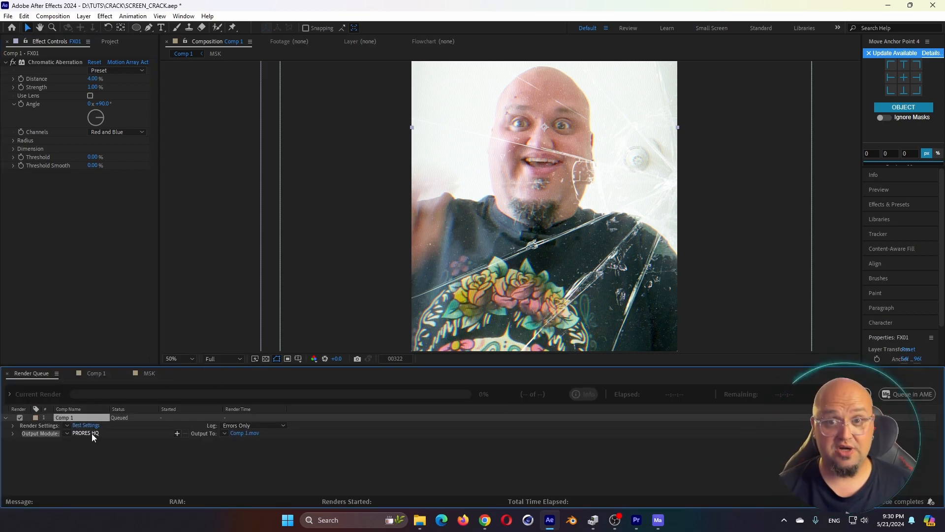
- Name the output movie ROTO_1 in the CRACK folder and start the render
{"action": "left_click", "coordinate": [244, 433]}
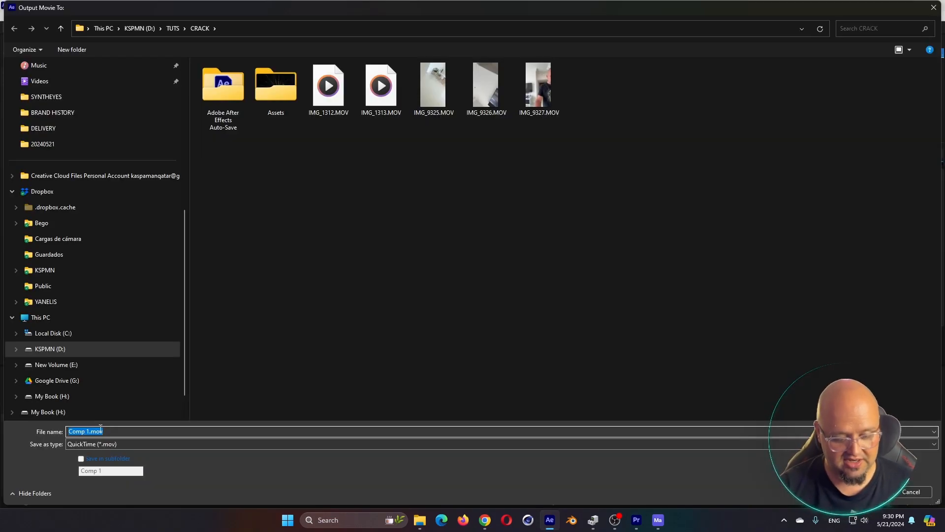
{"action": "type", "text": "ROTO_1"}
{"action": "key", "text": "Return"}
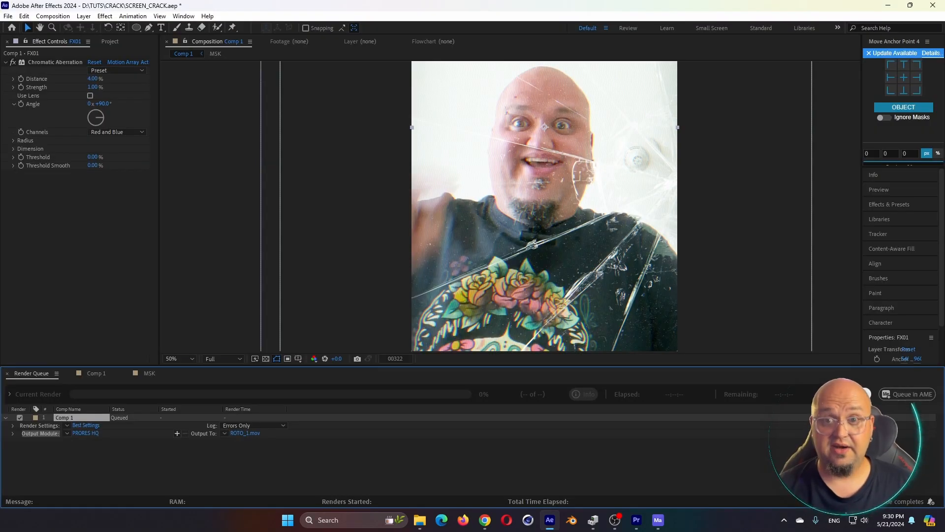
{"action": "left_click", "coordinate": [864, 393]}
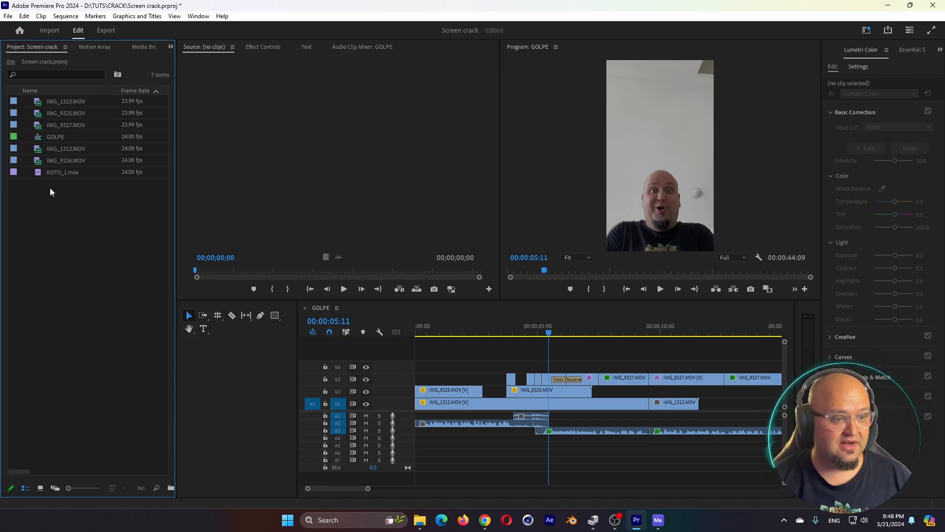
- Switch to Premiere Pro and place ROTO_1.mov on track V4 of the GOLPE sequence, starting with the IMG_9326 clip on V3
{"action": "left_click", "coordinate": [62, 177]}
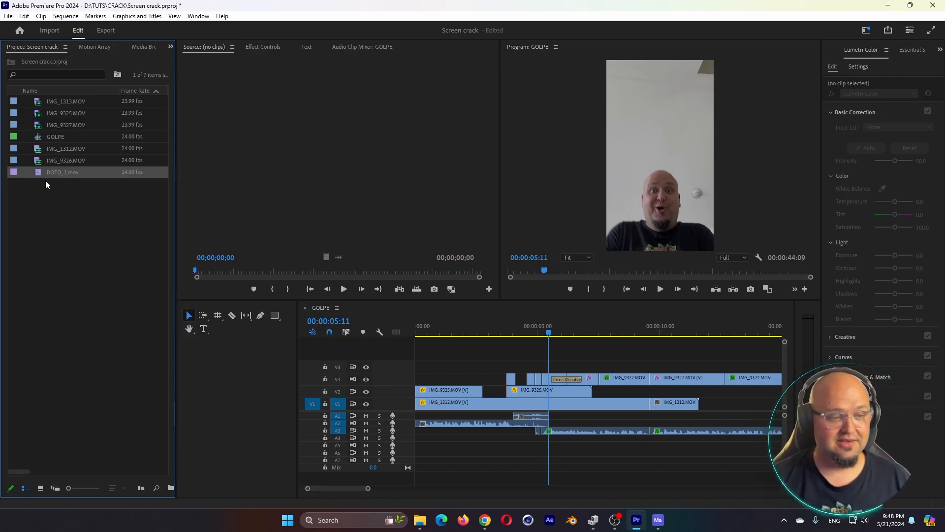
{"action": "left_click_drag", "start_coordinate": [46, 176], "coordinate": [527, 362]}
{"action": "left_click", "coordinate": [523, 330]}
{"action": "key", "text": "equal"}
{"action": "key", "text": "equal"}
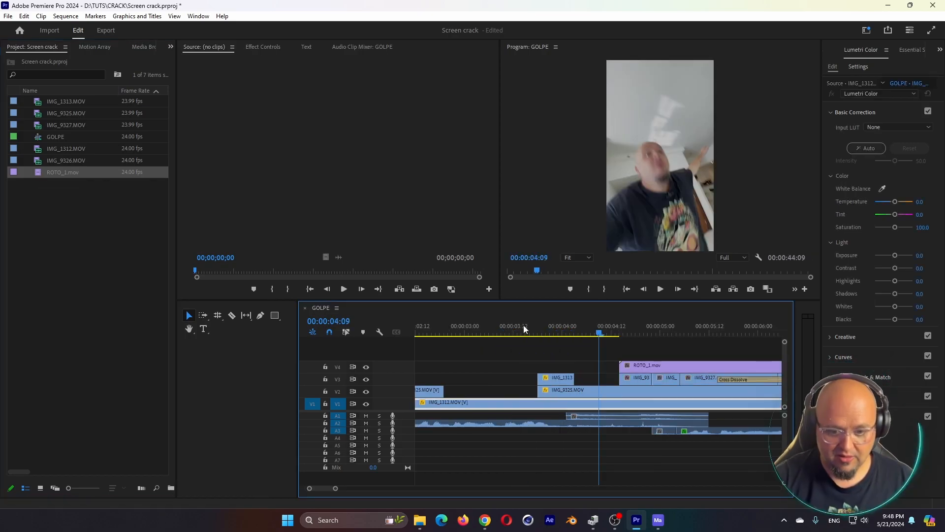
{"action": "mouse_move", "coordinate": [643, 330]}
{"action": "left_mouse_down"}
{"action": "mouse_move", "coordinate": [631, 331]}
{"action": "mouse_move", "coordinate": [639, 336]}
{"action": "left_mouse_up"}
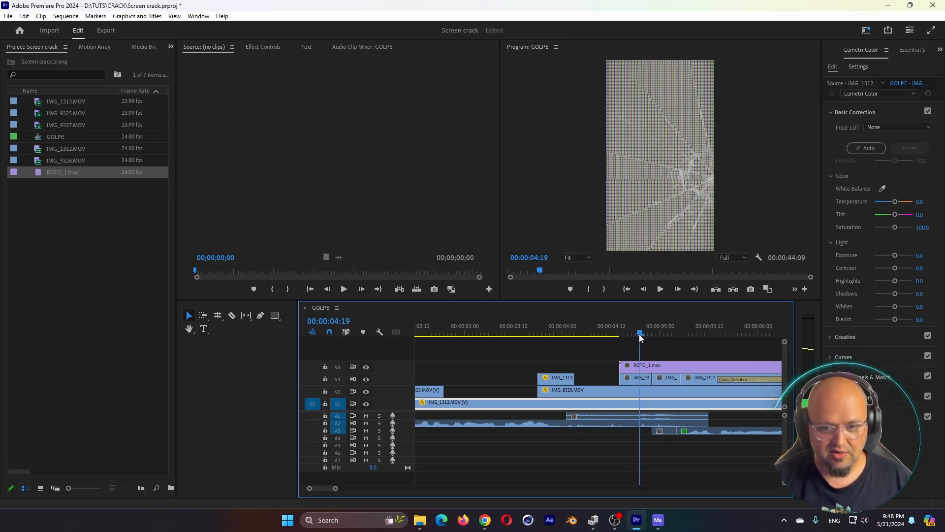
- Shift ROTO_1.mov on V4 to start at about 00:00:04:21 and apply a Cross Dissolve near its beginning
{"action": "left_click", "coordinate": [635, 369]}
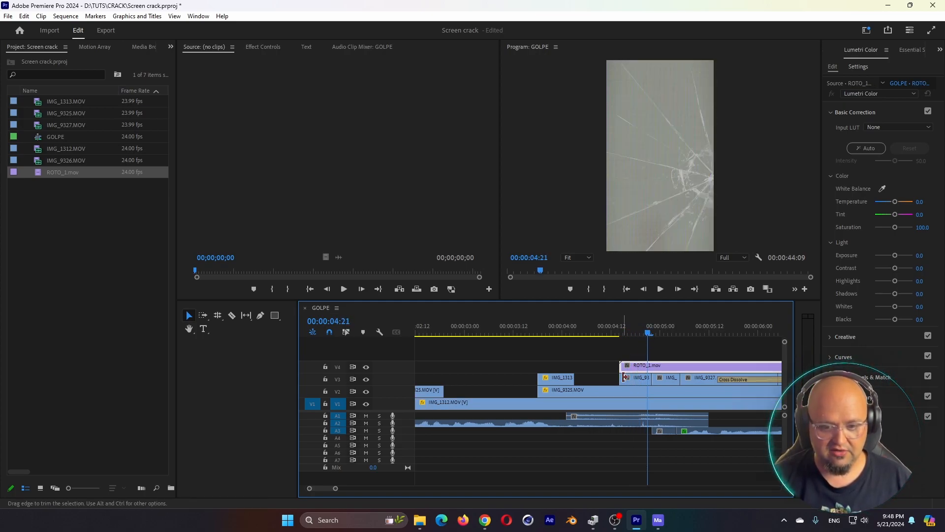
{"action": "left_click_drag", "start_coordinate": [636, 366], "coordinate": [667, 365]}
{"action": "left_click", "coordinate": [640, 326]}
{"action": "left_click_drag", "start_coordinate": [641, 326], "coordinate": [660, 329]}
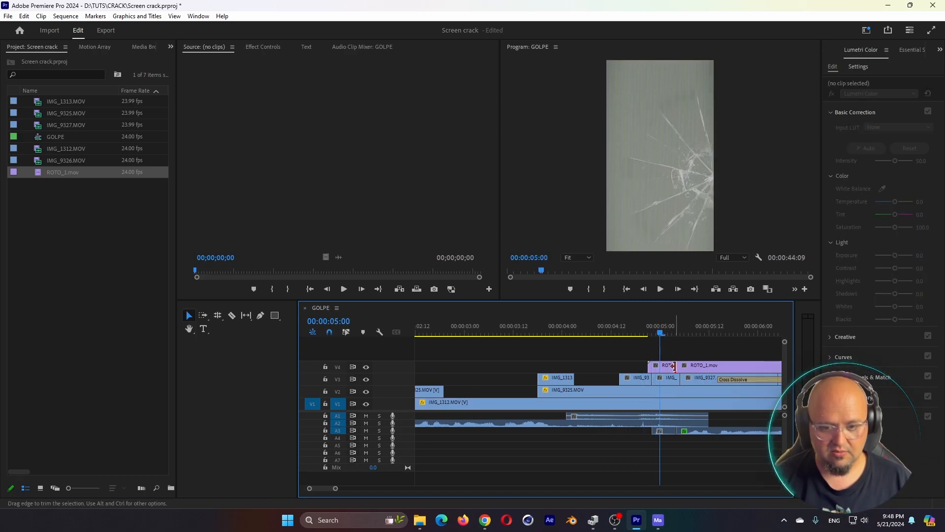
{"action": "key", "text": "ctrl+d"}
{"action": "left_click", "coordinate": [624, 325]}
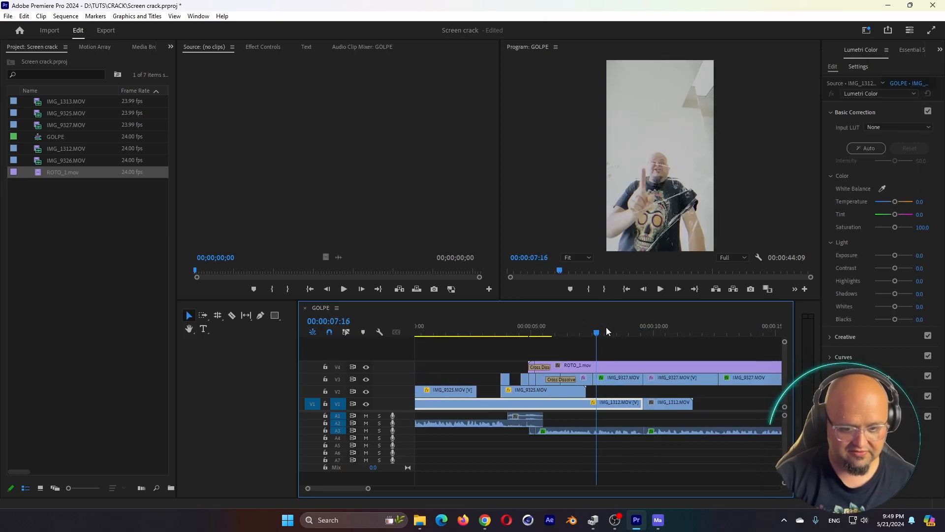
- Switch to Motion Array in Chrome and preview the glitch sound effects
{"action": "left_click", "coordinate": [37, 247]}
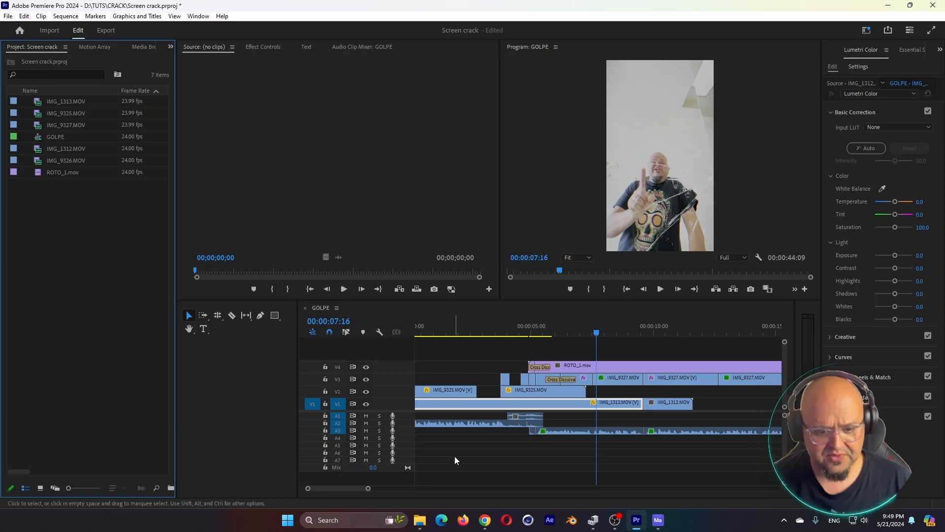
{"action": "left_click", "coordinate": [484, 520]}
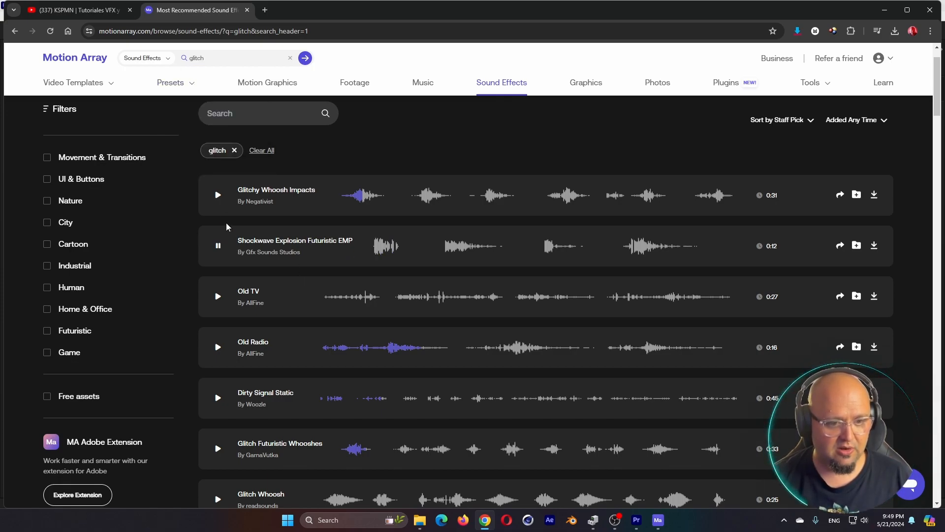
{"action": "left_click", "coordinate": [331, 351]}
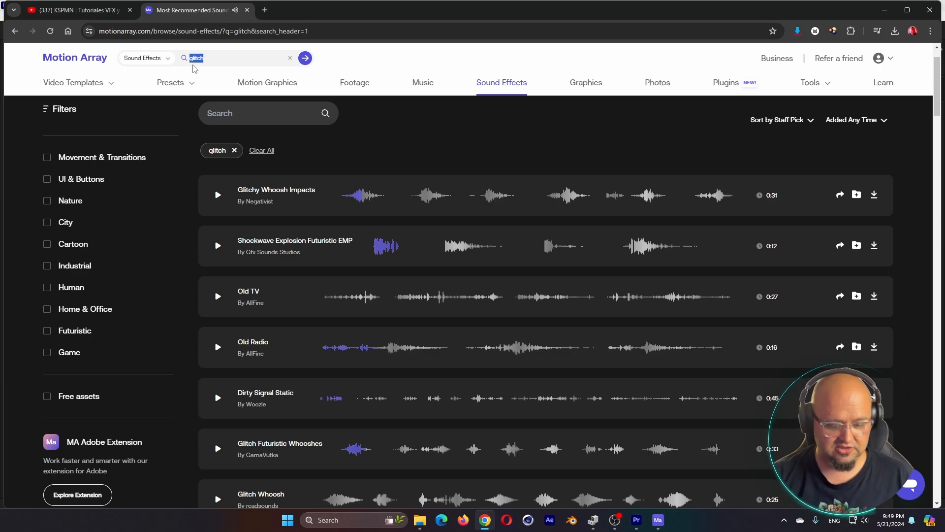
- Search the sound effects for "impact", preview Action Trailer Impacts and look through the list
{"action": "type", "text": "impact"}
{"action": "key", "text": "Return"}
{"action": "left_click", "coordinate": [218, 298]}
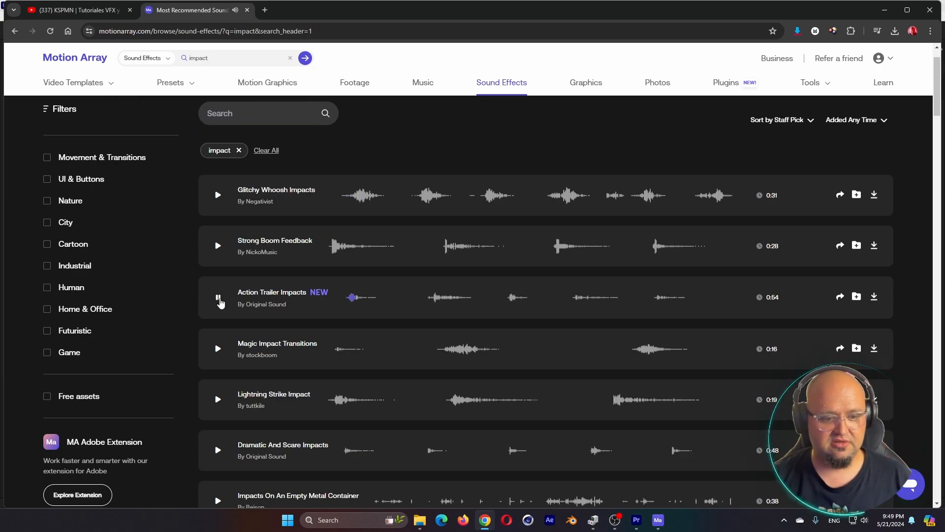
{"action": "scroll", "coordinate": [500, 350], "scroll_direction": "down", "scroll_amount": 2}
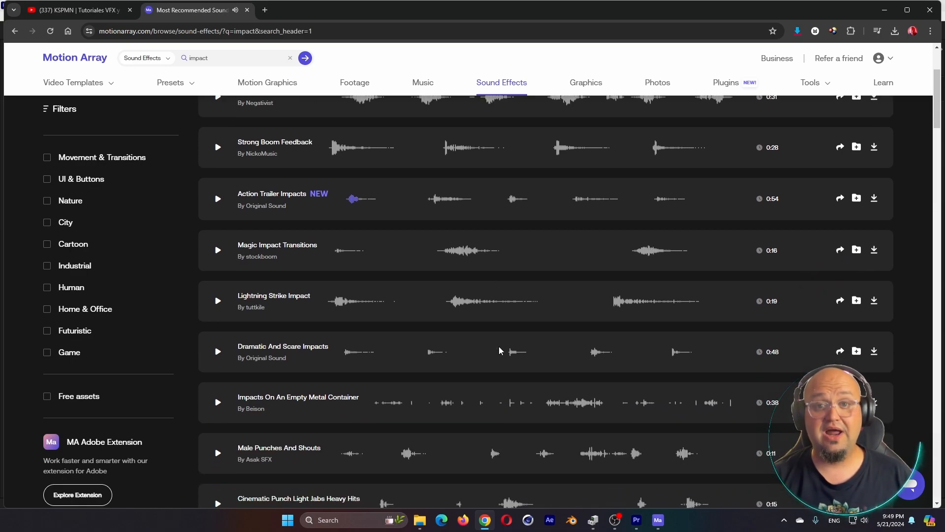
{"action": "scroll", "coordinate": [500, 350], "scroll_direction": "down", "scroll_amount": 3}
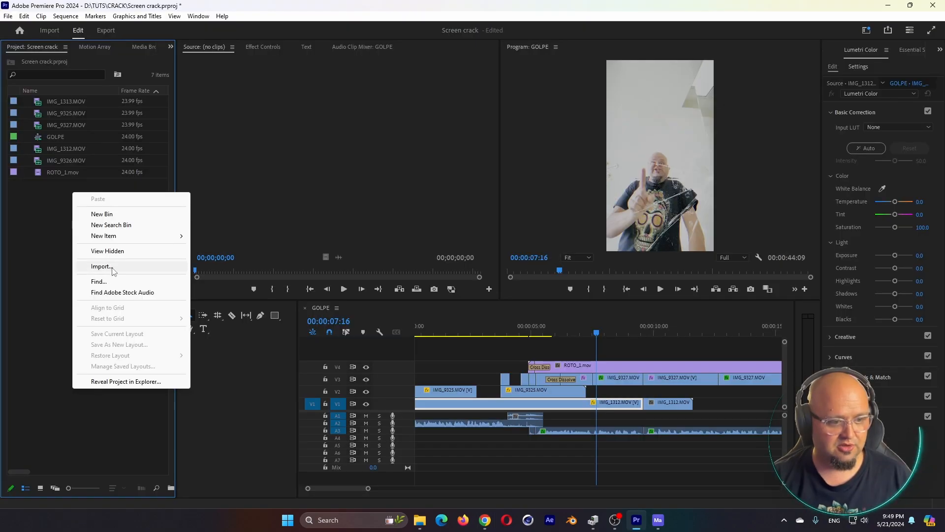
- Import MA_MikalaiSenkin_BrokenGlassShards_01.wav into the Premiere Pro project and open it in the source monitor
{"action": "left_click", "coordinate": [112, 267]}
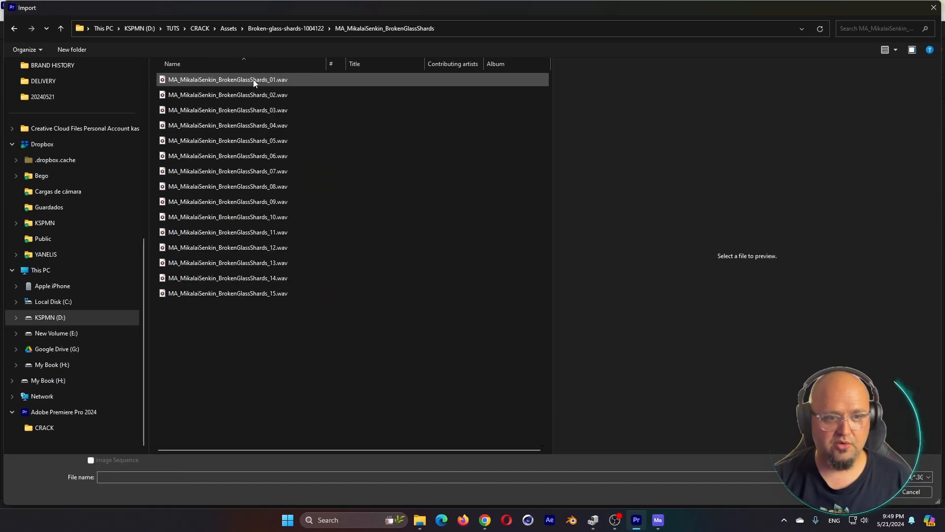
{"action": "double_click", "coordinate": [253, 79]}
{"action": "double_click", "coordinate": [38, 185]}
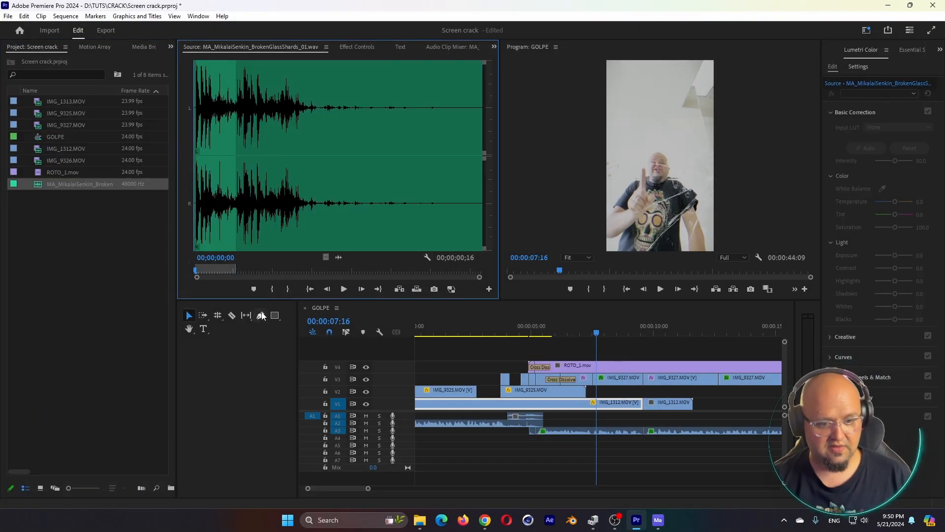
- Place the broken glass sound on track A6 at the start of ROTO_1.mov and reduce its audio gain
{"action": "left_click", "coordinate": [530, 332]}
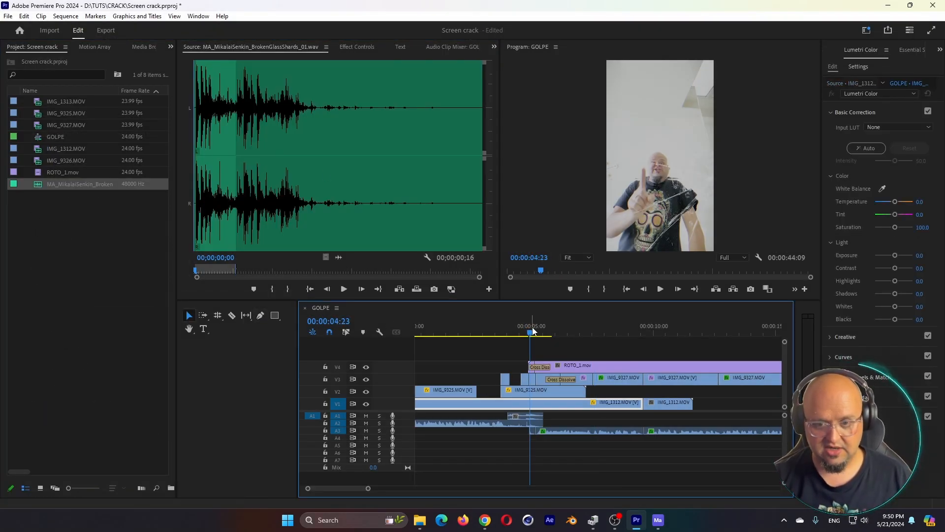
{"action": "left_click_drag", "start_coordinate": [532, 328], "coordinate": [534, 328]}
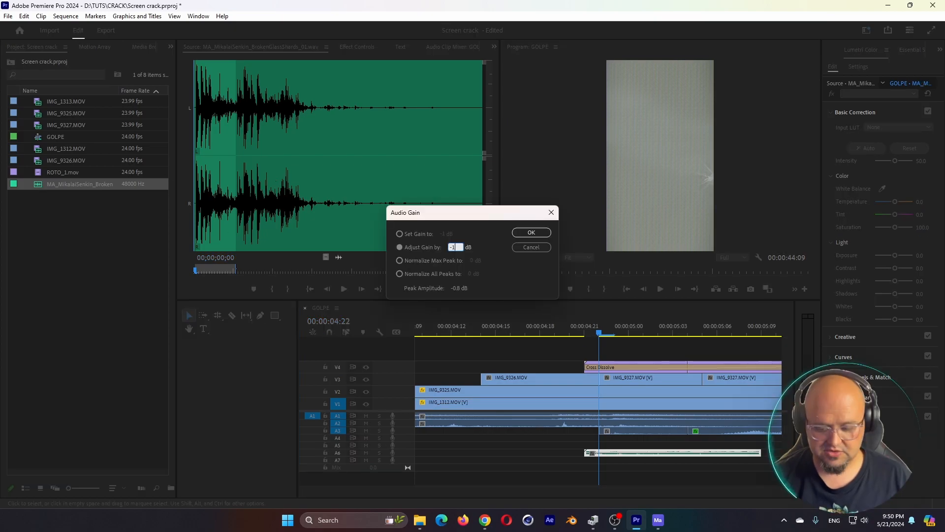
{"action": "key", "text": "Return"}
- Import the first static sound from the MA_Floraphonic_Dirty_Signal_Static folder in Assets
{"action": "key", "text": "ctrl+i"}
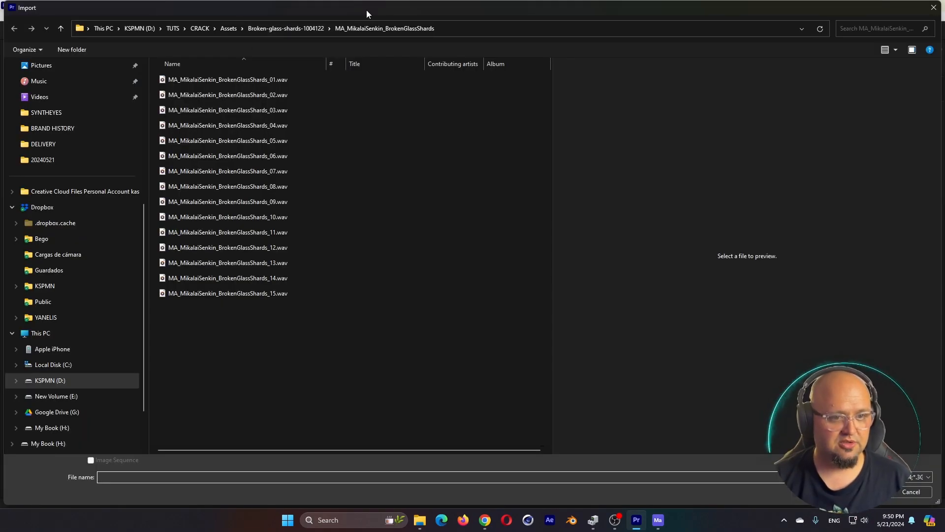
{"action": "left_click", "coordinate": [230, 30]}
{"action": "double_click", "coordinate": [192, 84]}
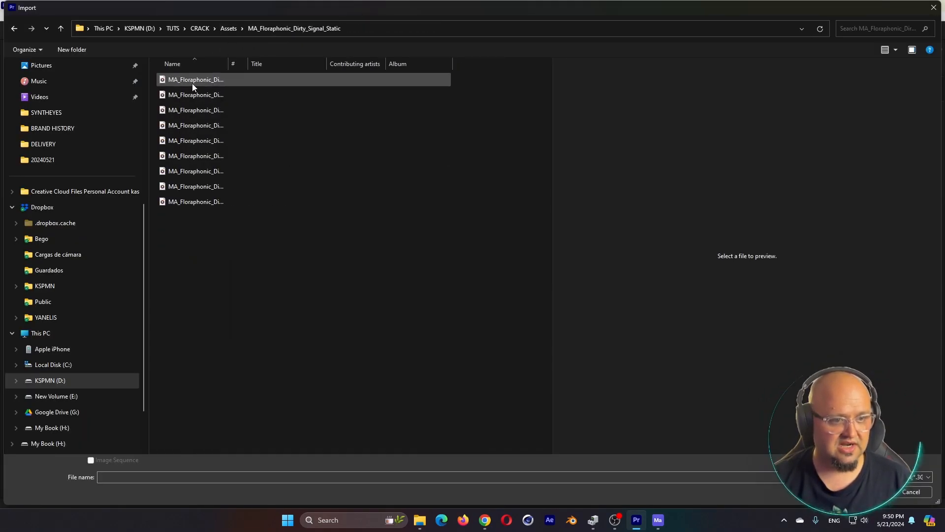
- Place a short excerpt of the static sound on track A4 just after the crack, adjust its gain by -11 dB and play it back
{"action": "left_click_drag", "start_coordinate": [495, 355], "coordinate": [570, 438]}
{"action": "key", "text": "g"}
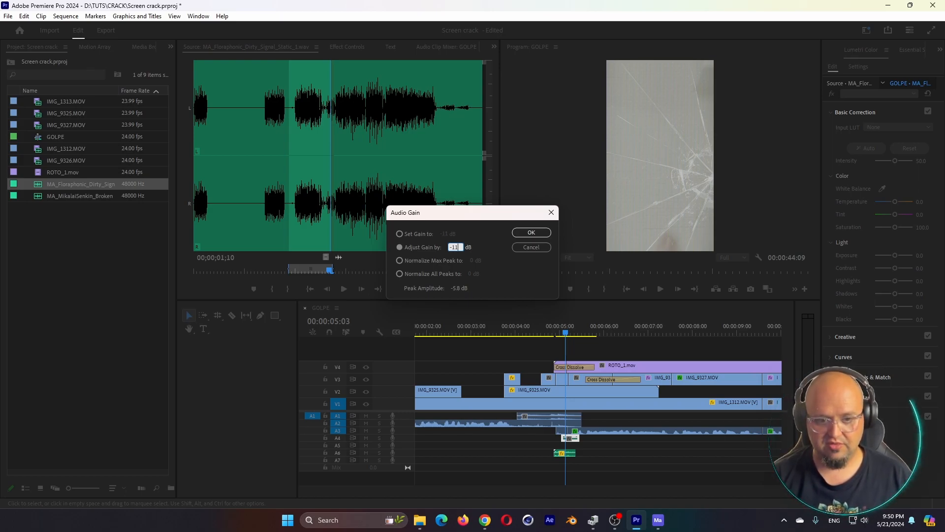
{"action": "key", "text": "Return"}
{"action": "left_click", "coordinate": [539, 326]}
{"action": "key", "text": "space"}
- Import the Hit The Gas music track from the Hit_The_Gas_source_2445685 folder in Assets
{"action": "left_click", "coordinate": [47, 249]}
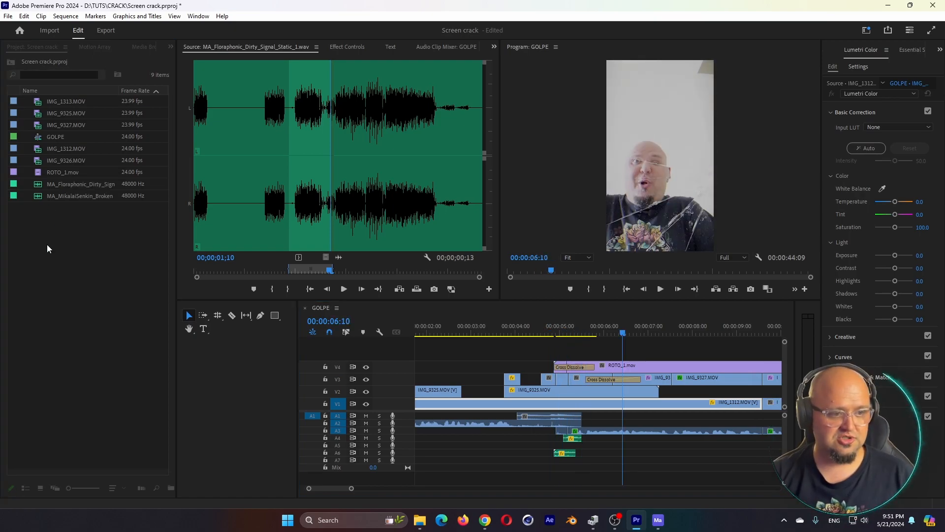
{"action": "double_click", "coordinate": [47, 249]}
{"action": "left_click", "coordinate": [228, 28]}
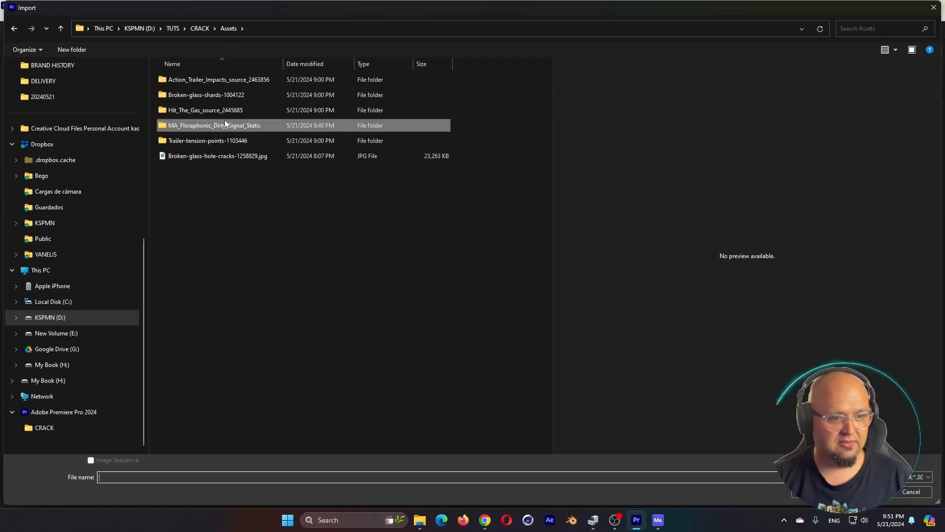
{"action": "double_click", "coordinate": [220, 109]}
{"action": "left_click", "coordinate": [249, 80]}
{"action": "double_click", "coordinate": [249, 80]}
- Import an Action Trailer Impacts sound and MA_MikalaiSenkin_TrailerTensionPoint_01Main.wav from the Assets folders
{"action": "double_click", "coordinate": [89, 253]}
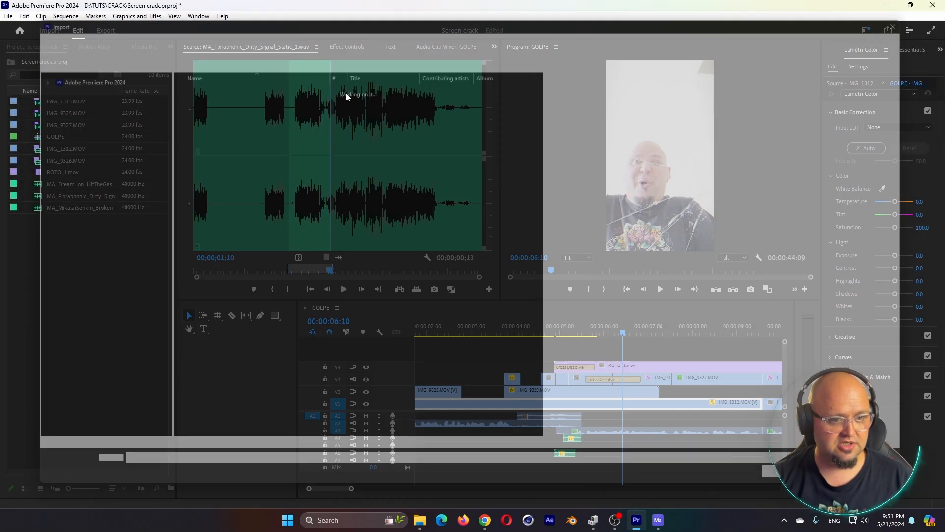
{"action": "left_click", "coordinate": [230, 28]}
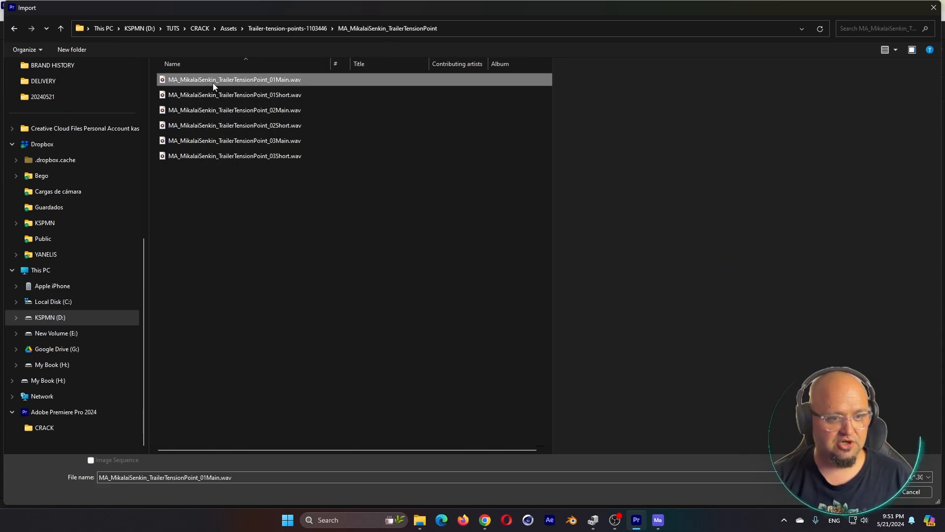
{"action": "double_click", "coordinate": [213, 81]}
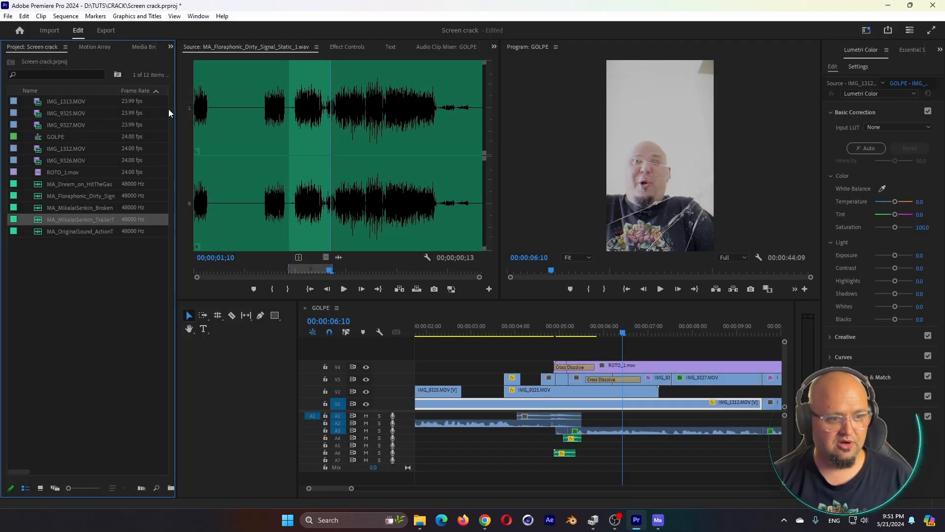
- Open the TrailerTensionPoint sound in the source monitor, listen to it and mark the rising section before the final hit
{"action": "double_click", "coordinate": [34, 219]}
{"action": "left_click", "coordinate": [278, 168]}
{"action": "key", "text": "space"}
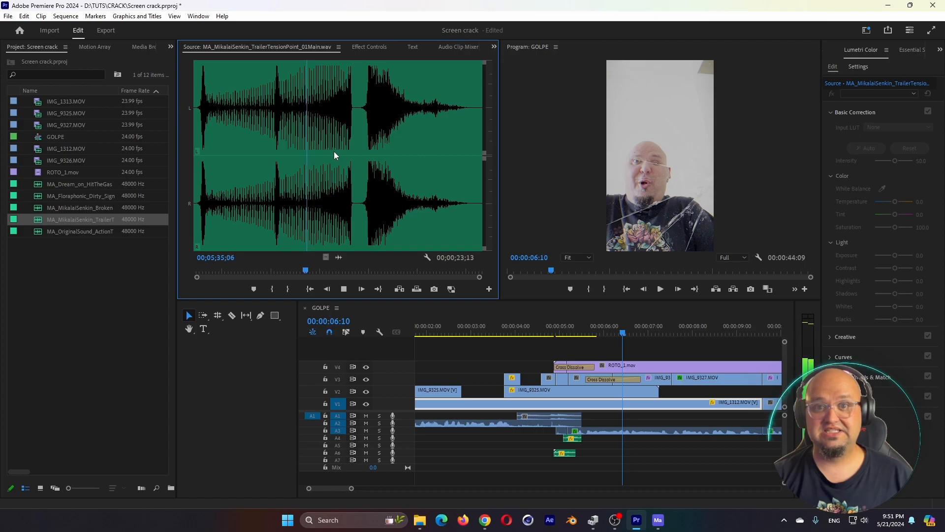
{"action": "mouse_move", "coordinate": [332, 146]}
{"action": "left_mouse_down"}
{"action": "mouse_move", "coordinate": [354, 143]}
{"action": "mouse_move", "coordinate": [323, 145]}
{"action": "left_mouse_up"}
{"action": "key", "text": "i"}
- Place the marked tension excerpt on track A3 at the start of the sequence and adjust its gain by -5 dB
{"action": "left_click", "coordinate": [508, 334]}
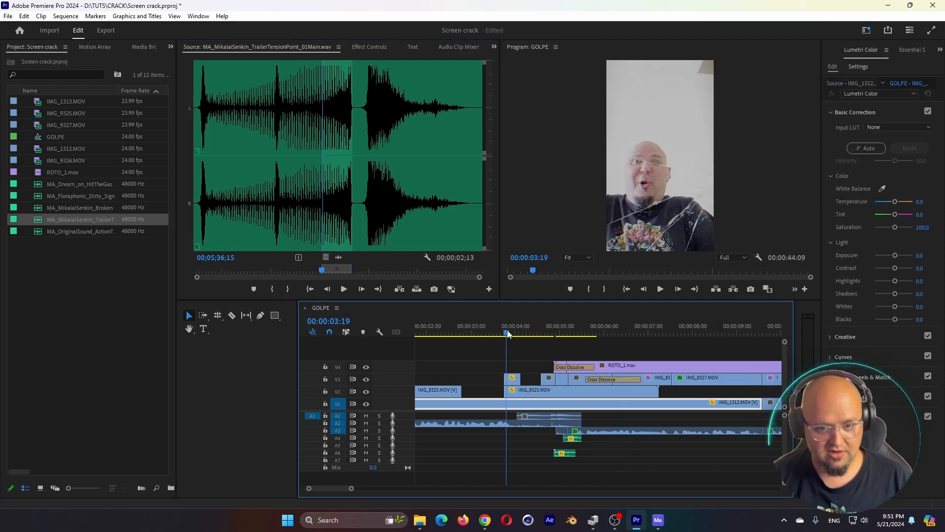
{"action": "left_click_drag", "start_coordinate": [345, 273], "coordinate": [416, 432]}
{"action": "key", "text": "Home"}
{"action": "key", "text": "space"}
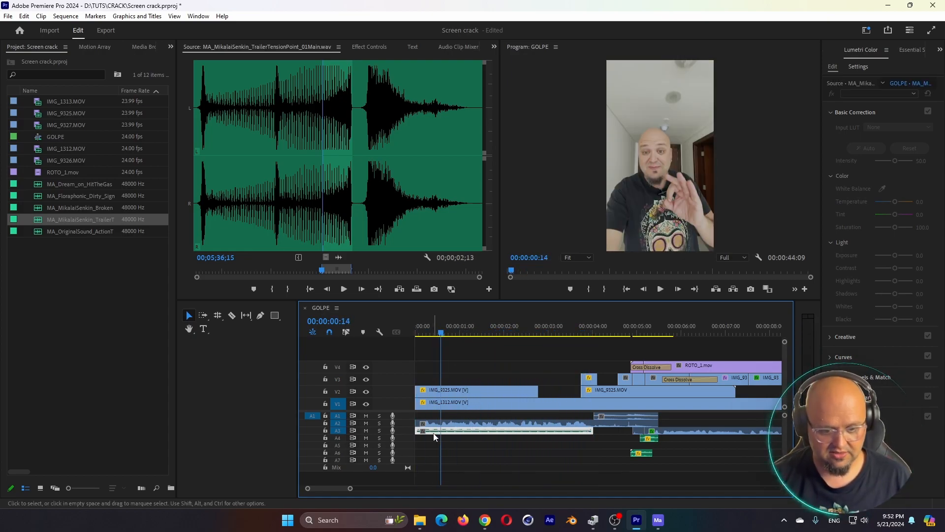
{"action": "type", "text": "g-5"}
{"action": "key", "text": "Return"}
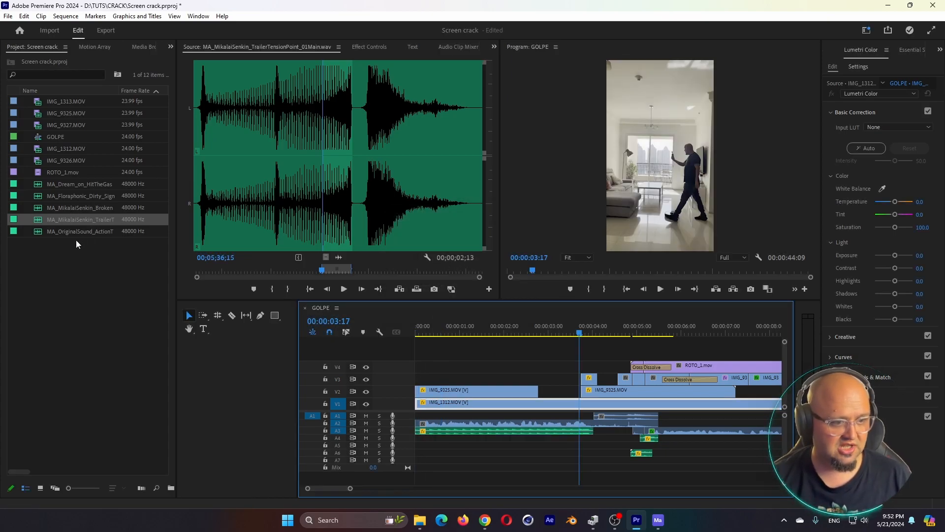
- Place the ActionTrailerImpacts sound on track A5 starting just after 3 seconds and play the sequence from the beginning
{"action": "double_click", "coordinate": [84, 231]}
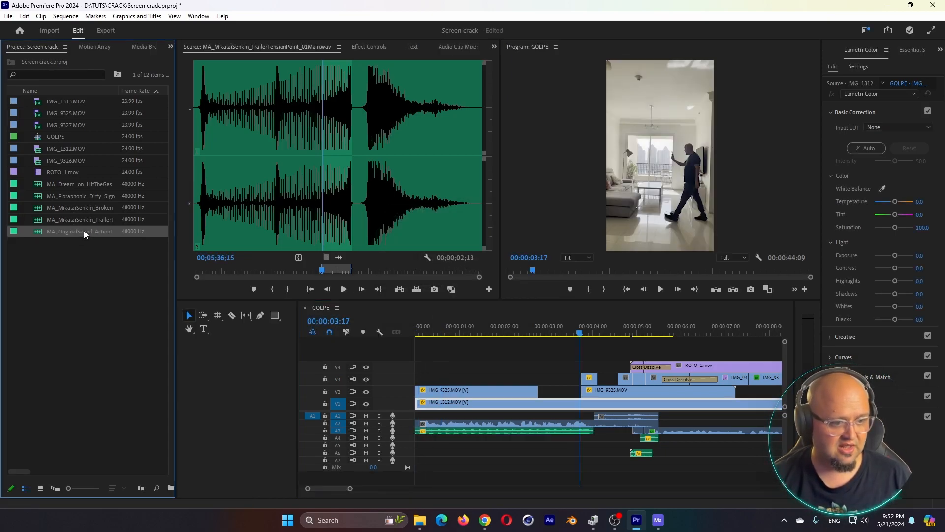
{"action": "left_click_drag", "start_coordinate": [280, 169], "coordinate": [562, 451]}
{"action": "key", "text": "Home"}
{"action": "key", "text": "space"}
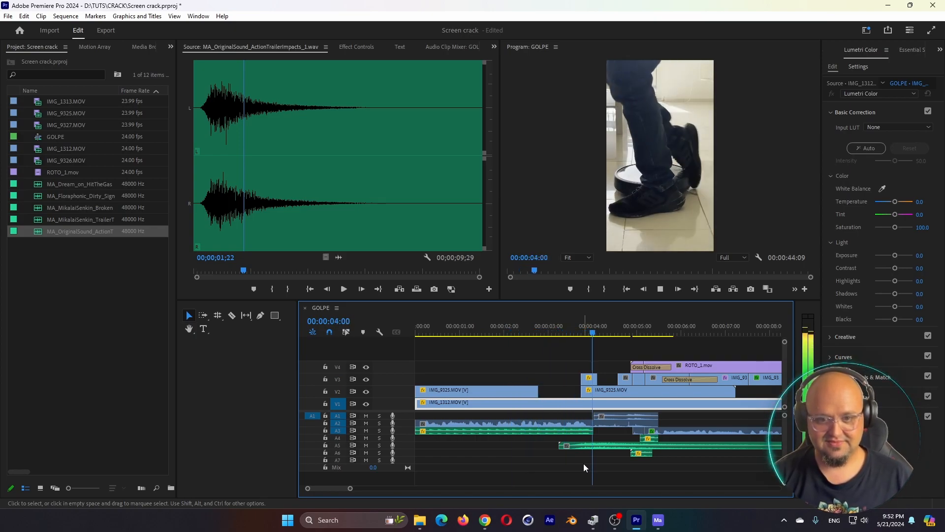
{"action": "key", "text": "space"}
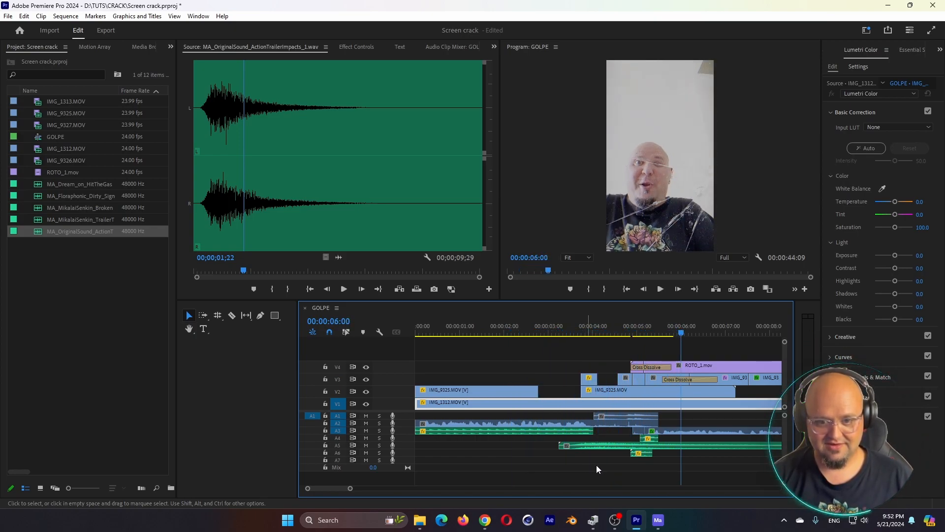
- Lower the gain of the impact sound on track A5 and replay the sequence from the beginning
{"action": "left_click", "coordinate": [587, 446]}
{"action": "key", "text": "g"}
{"action": "key", "text": "Return"}
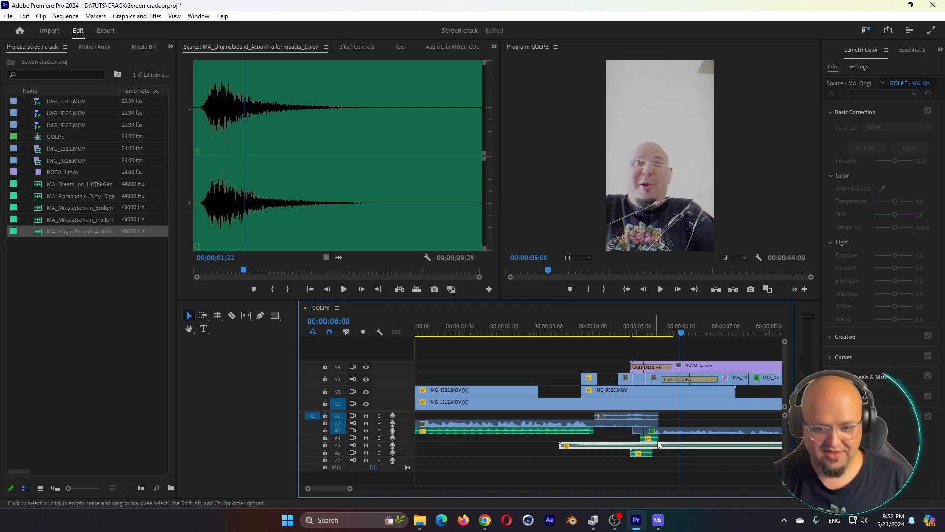
{"action": "left_click", "coordinate": [550, 334]}
{"action": "key", "text": "Home"}
{"action": "key", "text": "space"}
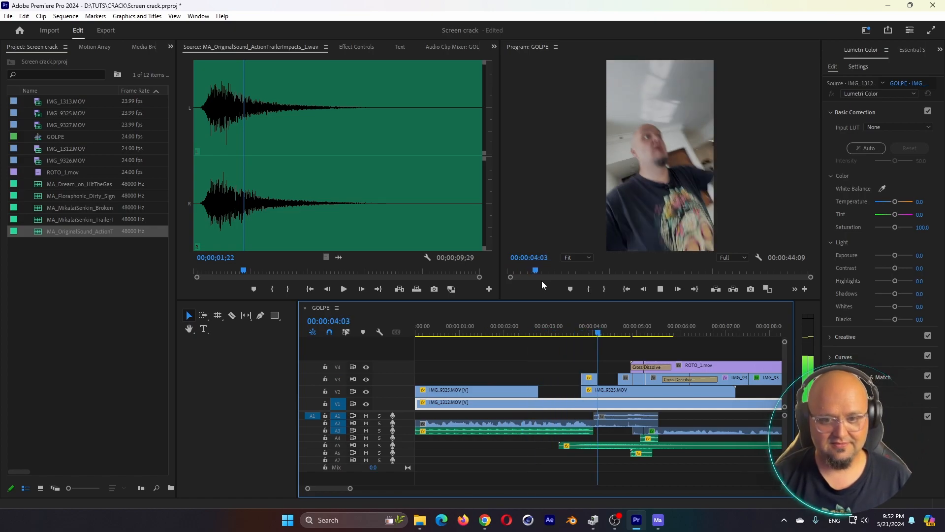
- Place the marked HitTheGas music excerpt on track A7 starting at about 5 seconds and lower its gain
{"action": "left_click", "coordinate": [81, 324]}
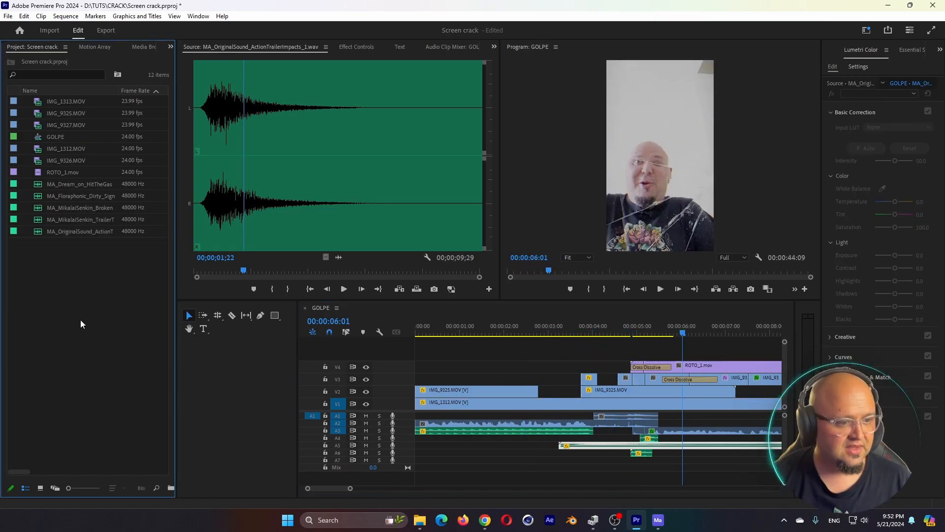
{"action": "double_click", "coordinate": [61, 185]}
{"action": "left_click_drag", "start_coordinate": [204, 148], "coordinate": [646, 463]}
{"action": "key", "text": "g"}
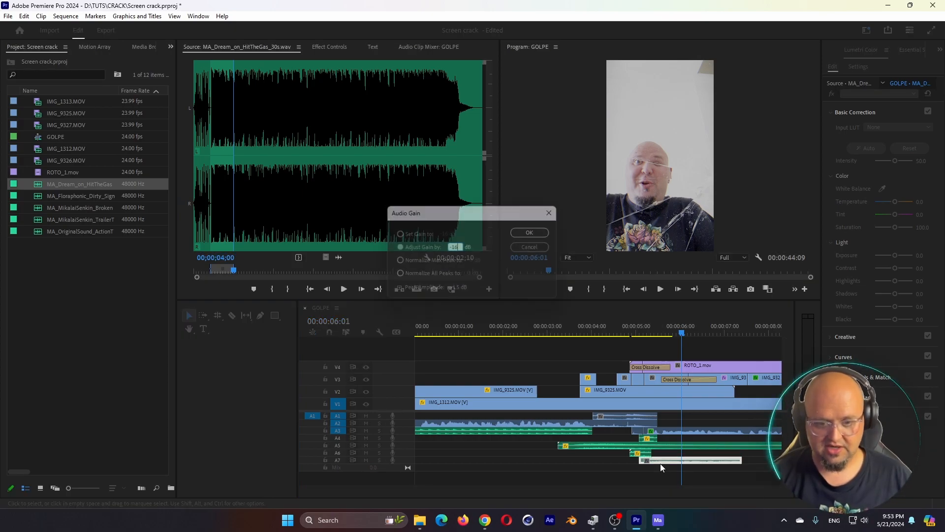
{"action": "key", "text": "Return"}
- Extend the HitTheGas music clip on track A7 to the end of the video and adjust its gain by -6 dB
{"action": "key", "text": "minus"}
{"action": "key", "text": "minus"}
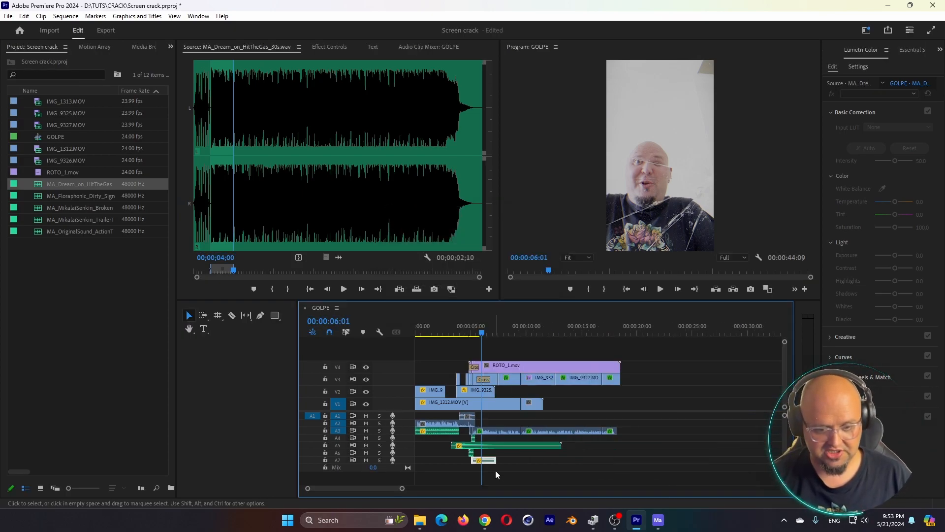
{"action": "left_click_drag", "start_coordinate": [496, 460], "coordinate": [617, 460]}
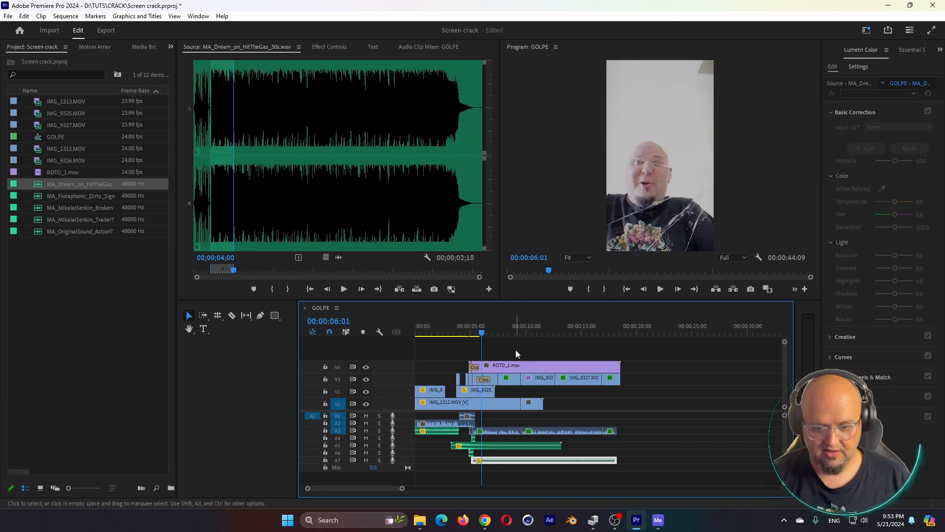
{"action": "key", "text": "space"}
{"action": "type", "text": "g"}
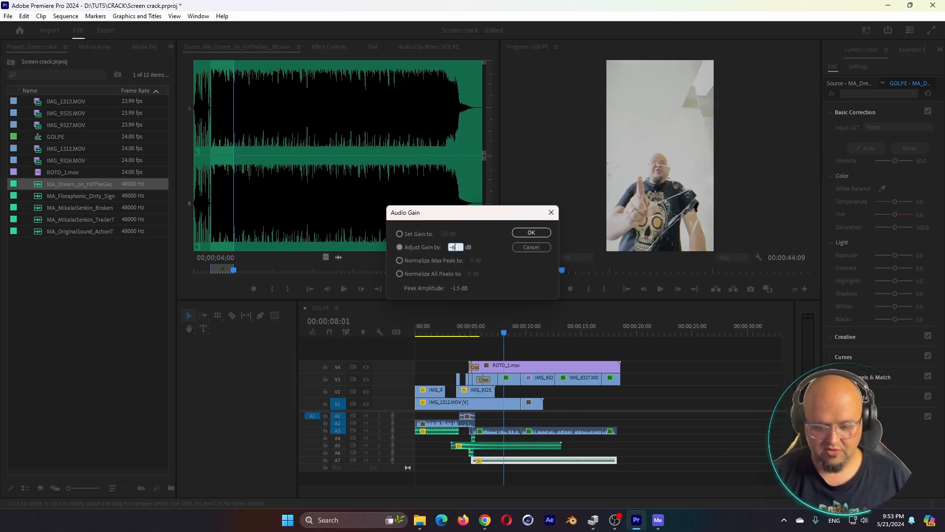
{"action": "type", "text": "-6"}
{"action": "key", "text": "Return"}
- Review the sequence at its start and the cracked-screen shots between about 7 and 9 seconds
{"action": "left_click", "coordinate": [559, 414]}
{"action": "key", "text": "Home"}
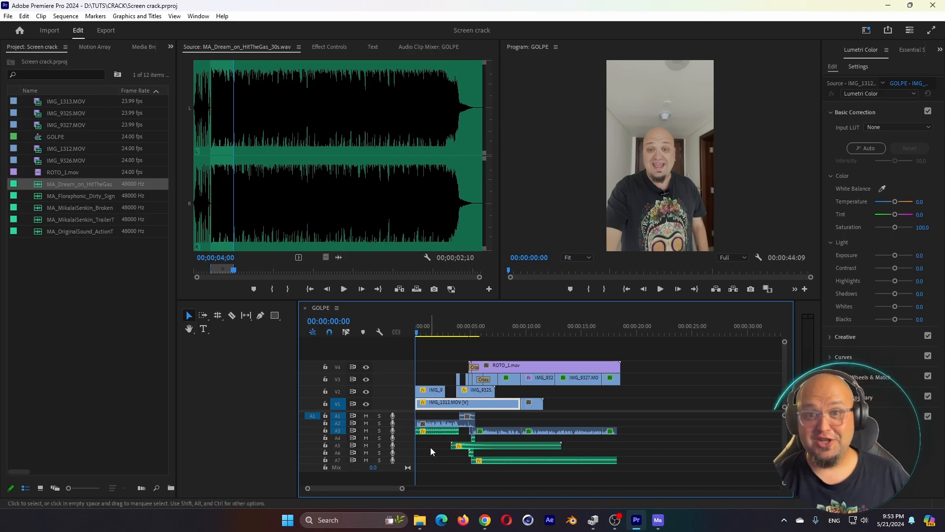
{"action": "left_click", "coordinate": [497, 327]}
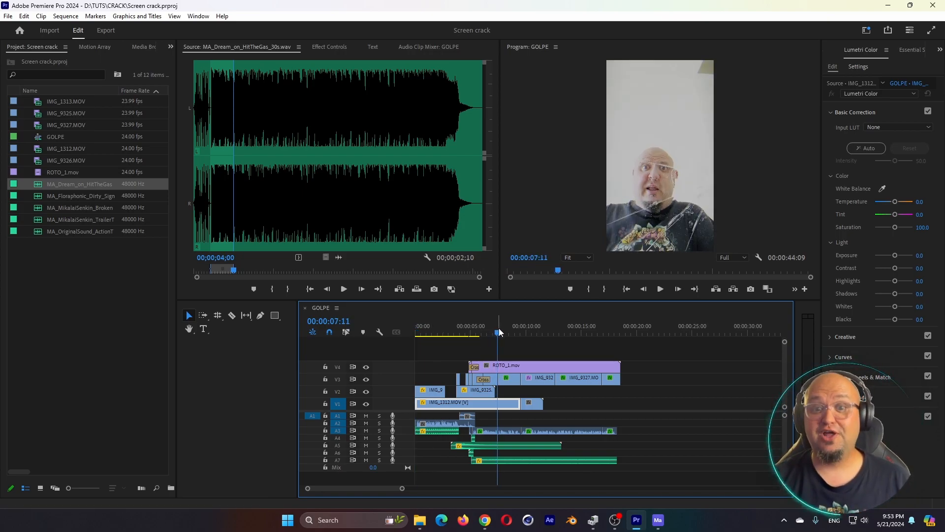
{"action": "left_click_drag", "start_coordinate": [497, 335], "coordinate": [515, 335]}
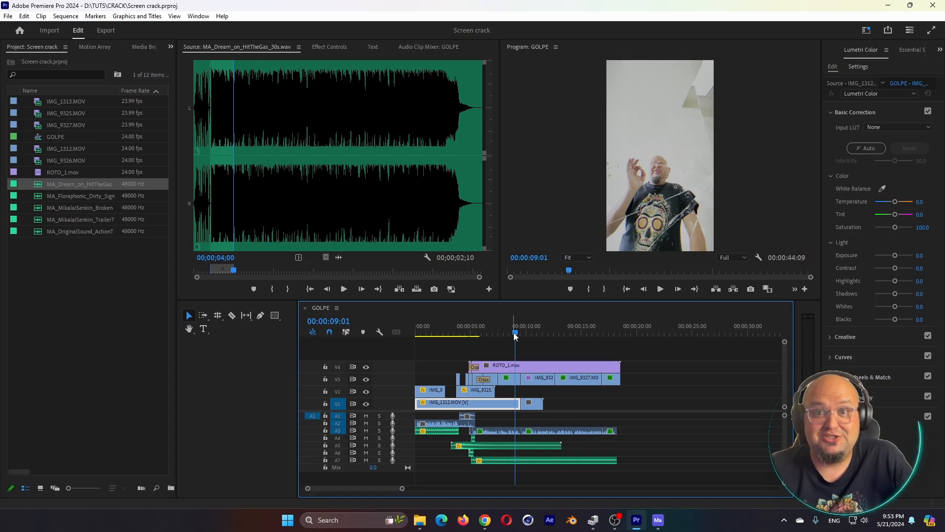